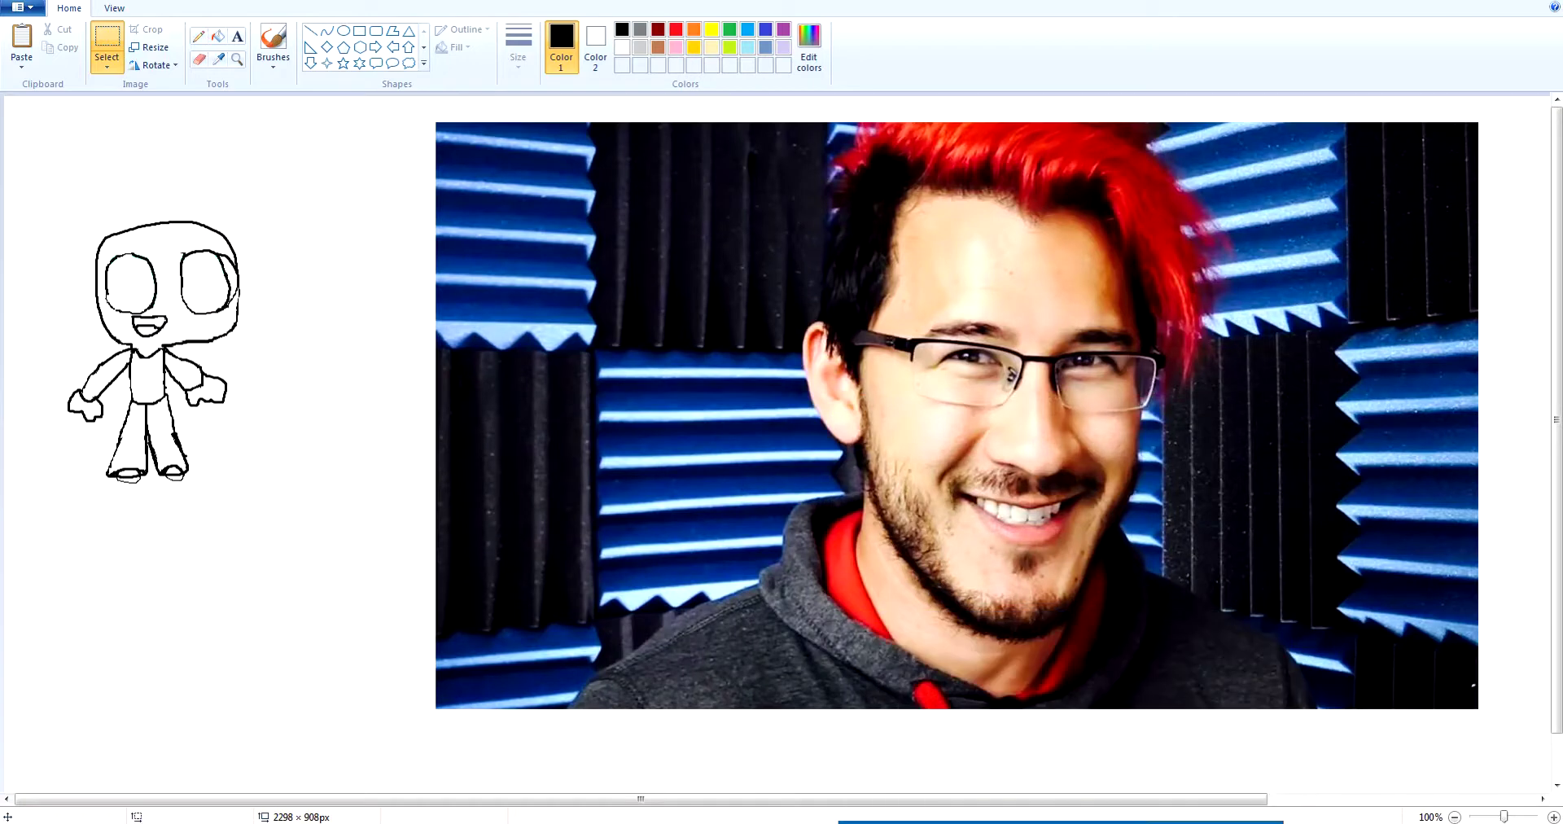
# Draw a black side-swept hair outline over the character's head with the brush, ending in a forked point beside the face.
pyautogui.click(1553, 817)
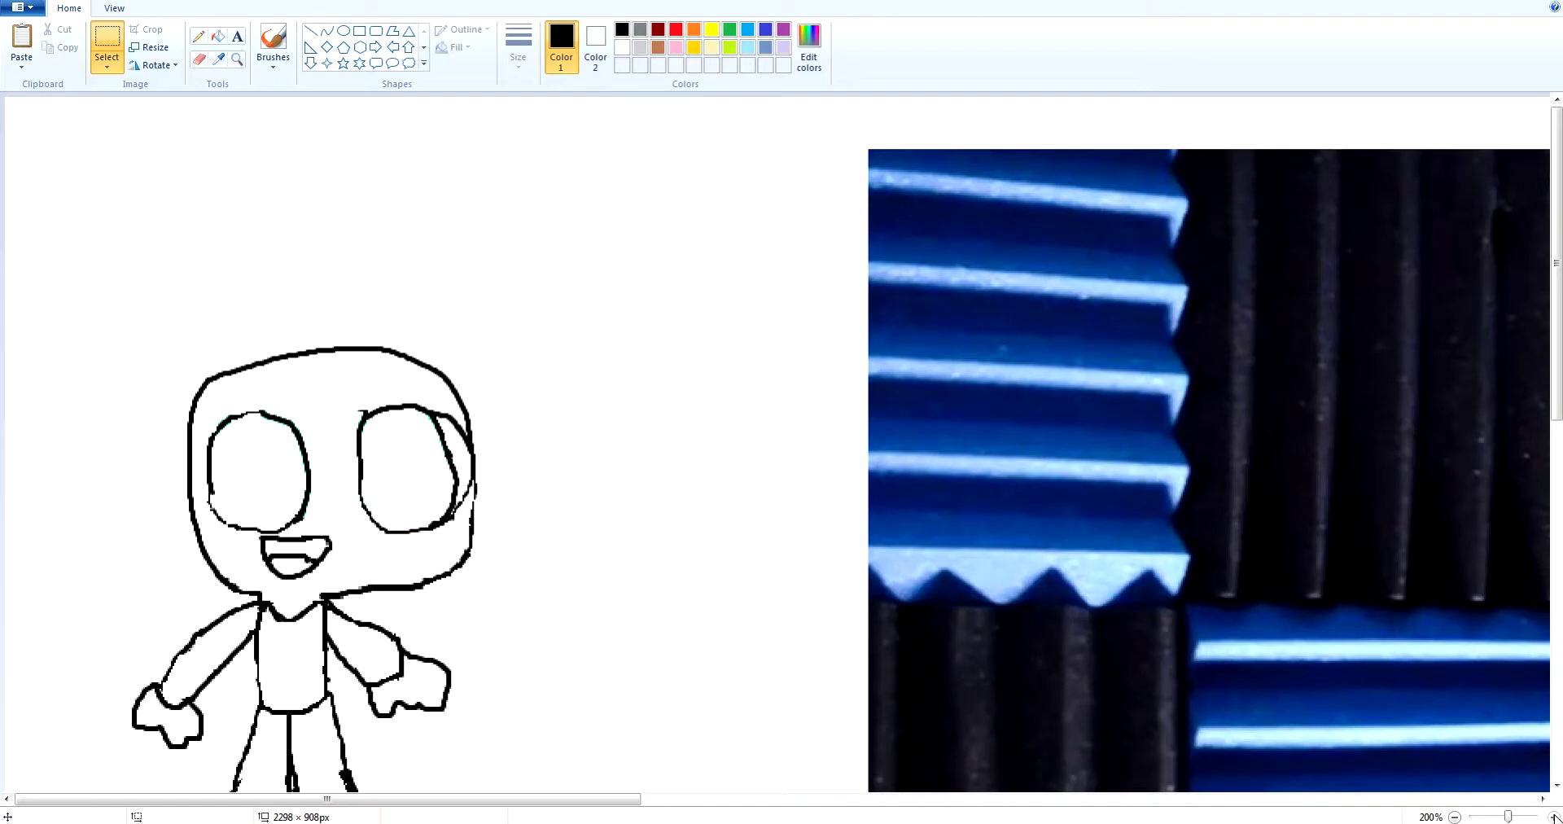
pyautogui.click(1553, 816)
pyautogui.scroll(5, 1558, 399)
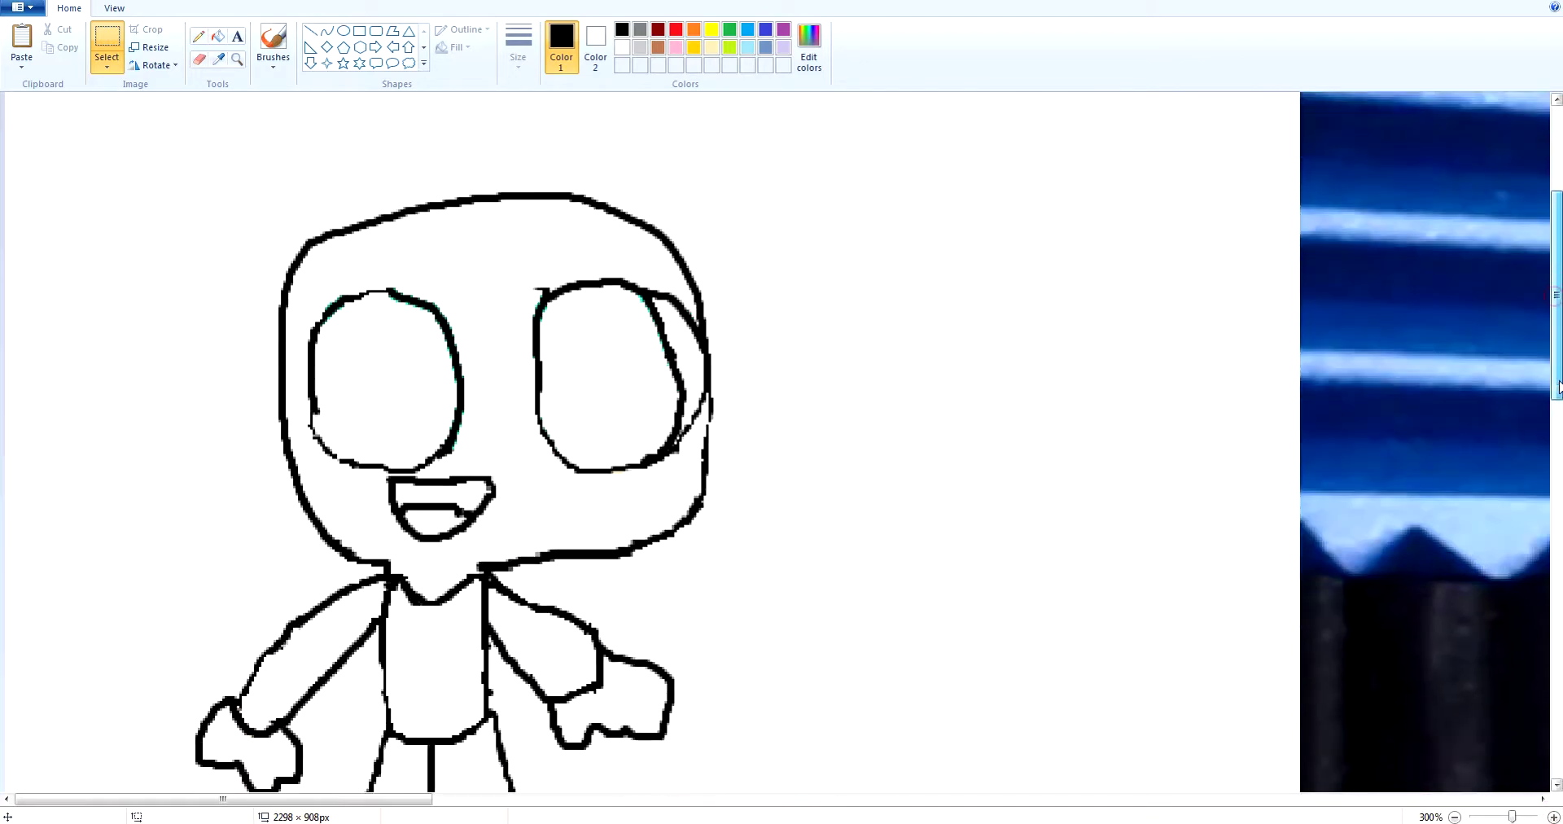
pyautogui.moveTo(374, 797)
pyautogui.mouseDown()
pyautogui.moveTo(944, 811)
pyautogui.moveTo(232, 795)
pyautogui.mouseUp()
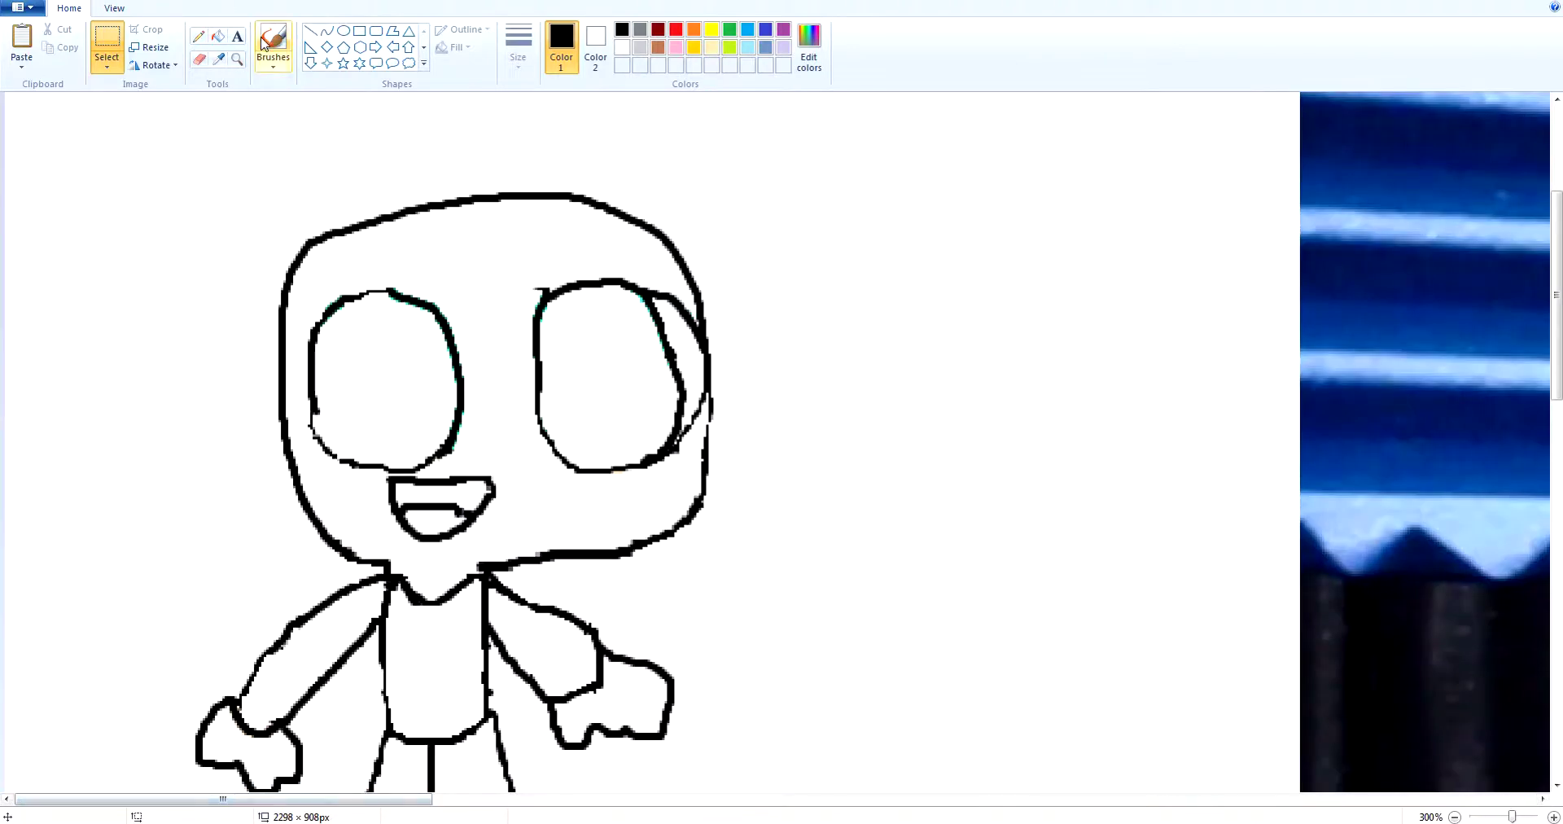
pyautogui.click(273, 57)
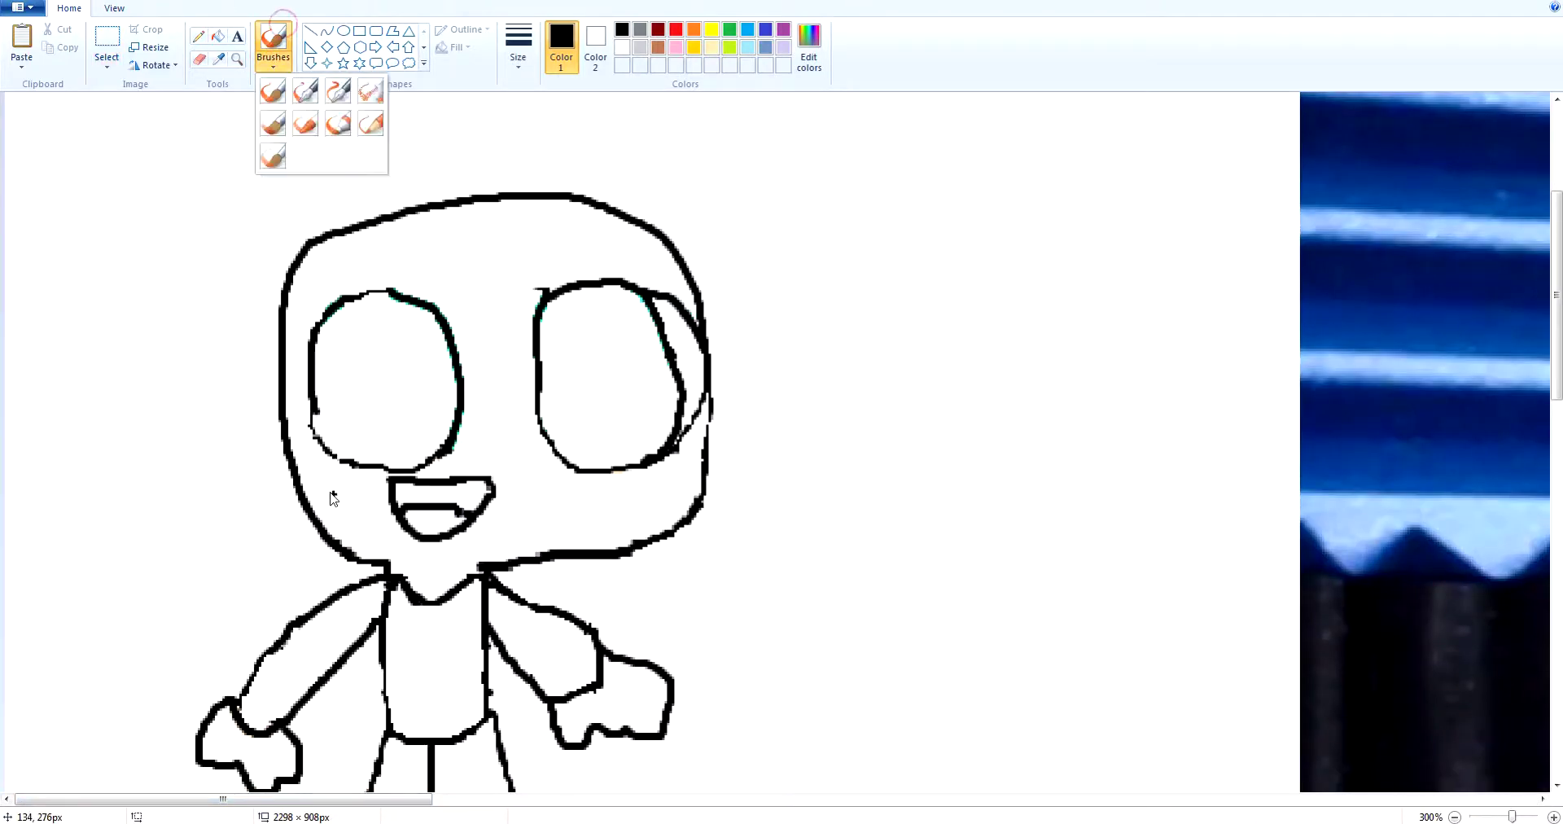
pyautogui.click(334, 498)
pyautogui.moveTo(281, 431)
pyautogui.mouseDown()
pyautogui.moveTo(267, 243)
pyautogui.moveTo(289, 172)
pyautogui.moveTo(419, 127)
pyautogui.moveTo(668, 140)
pyautogui.moveTo(802, 207)
pyautogui.moveTo(833, 356)
pyautogui.moveTo(828, 426)
pyautogui.moveTo(793, 470)
pyautogui.moveTo(699, 347)
pyautogui.moveTo(641, 306)
pyautogui.moveTo(390, 273)
pyautogui.moveTo(289, 351)
pyautogui.mouseUp()
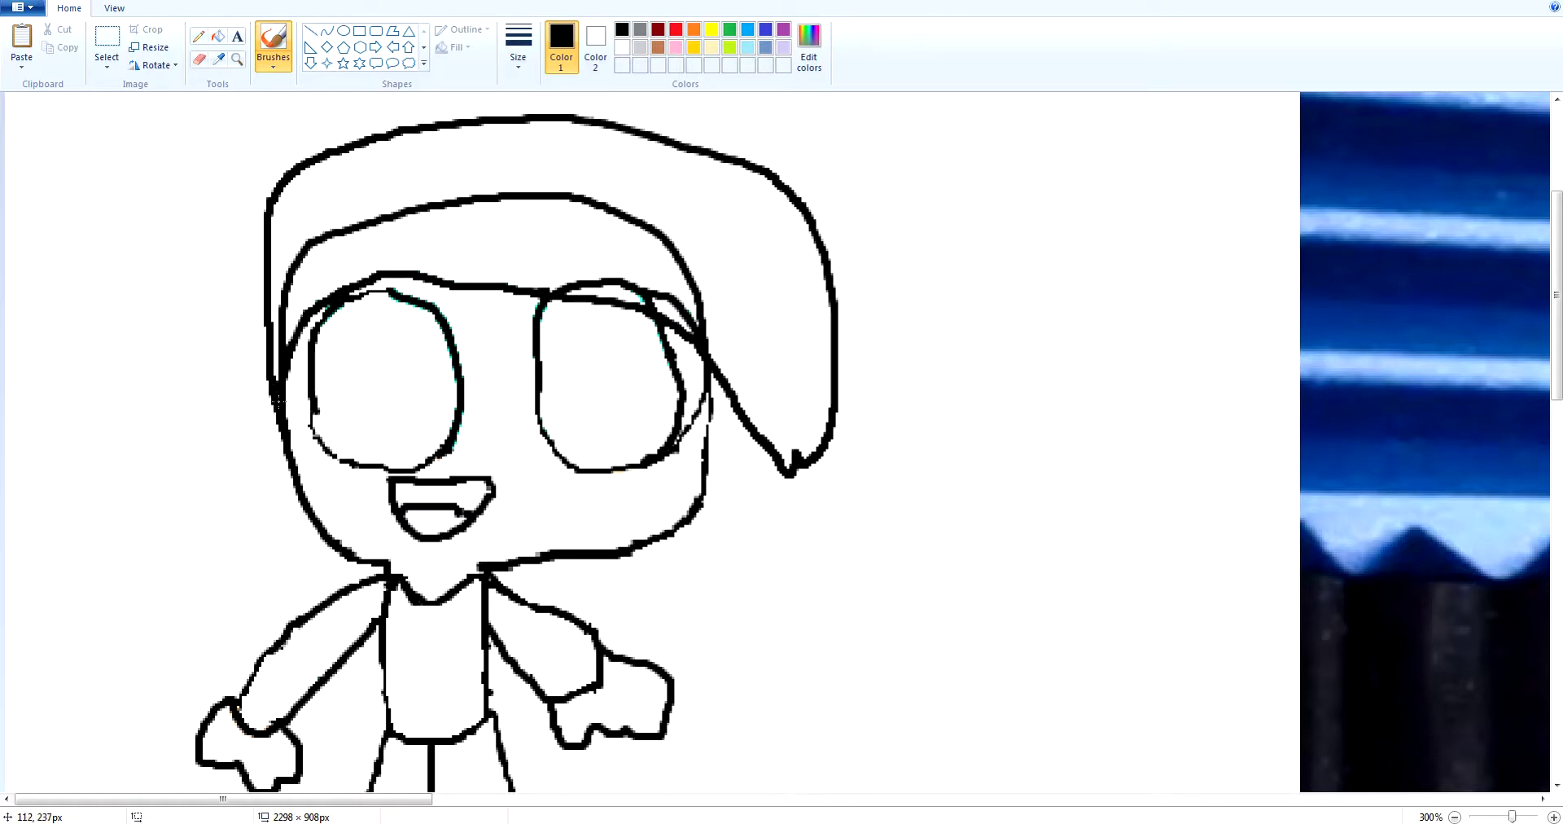
# Erase the old head line inside the hair, and redraw the hair's left edge in black without the doubled stroke.
pyautogui.click(199, 59)
pyautogui.moveTo(306, 254)
pyautogui.mouseDown()
pyautogui.moveTo(269, 351)
pyautogui.moveTo(290, 258)
pyautogui.moveTo(388, 211)
pyautogui.moveTo(548, 205)
pyautogui.moveTo(599, 228)
pyautogui.moveTo(711, 329)
pyautogui.moveTo(642, 289)
pyautogui.moveTo(555, 281)
pyautogui.moveTo(681, 253)
pyautogui.moveTo(709, 284)
pyautogui.moveTo(608, 210)
pyautogui.moveTo(533, 191)
pyautogui.mouseUp()
pyautogui.click(272, 41)
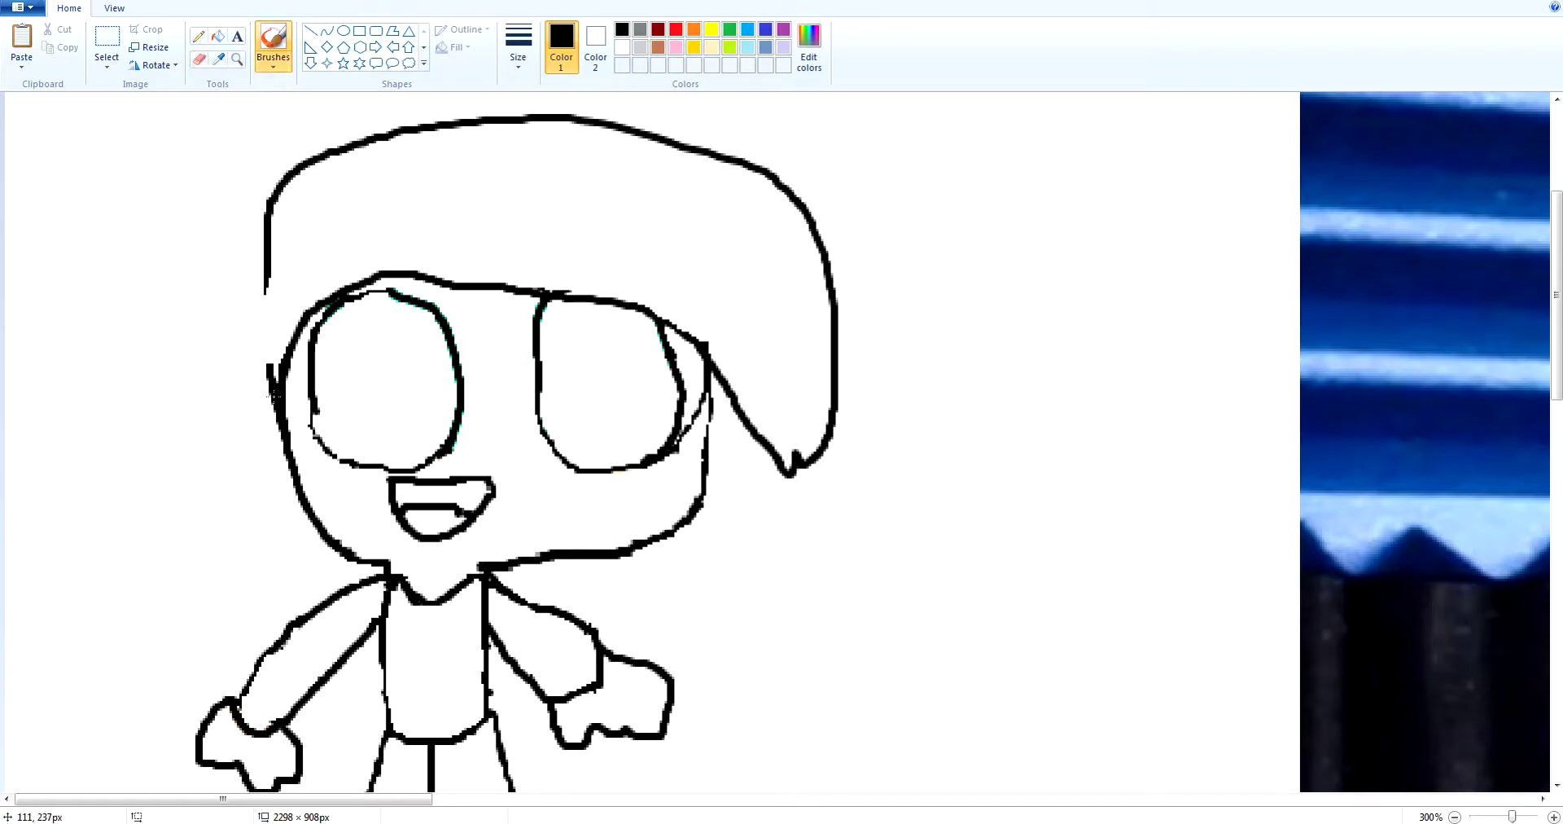
pyautogui.moveTo(274, 395); pyautogui.dragTo(261, 232)
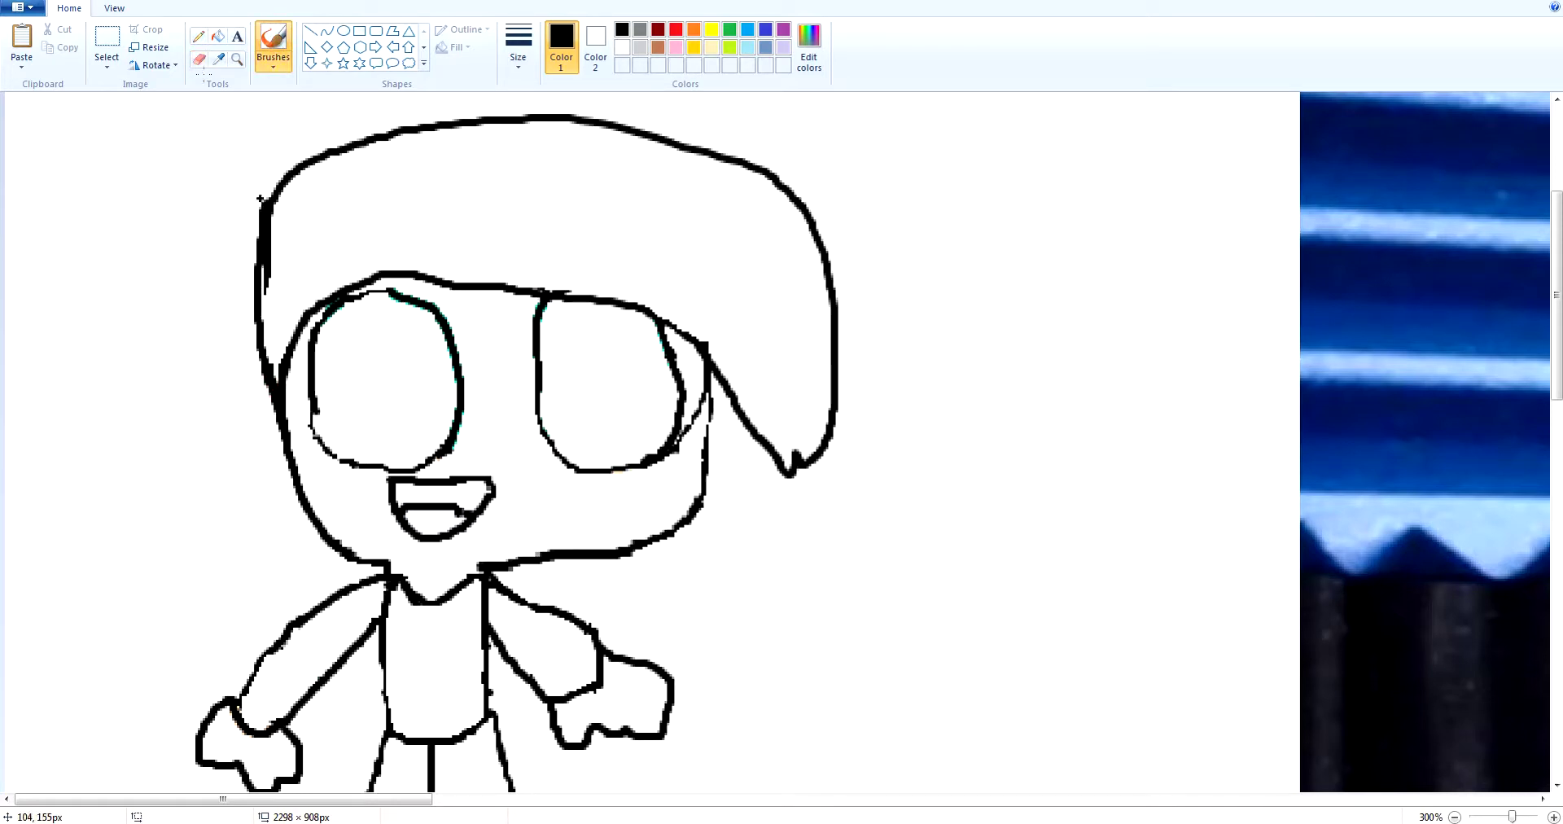
pyautogui.click(198, 58)
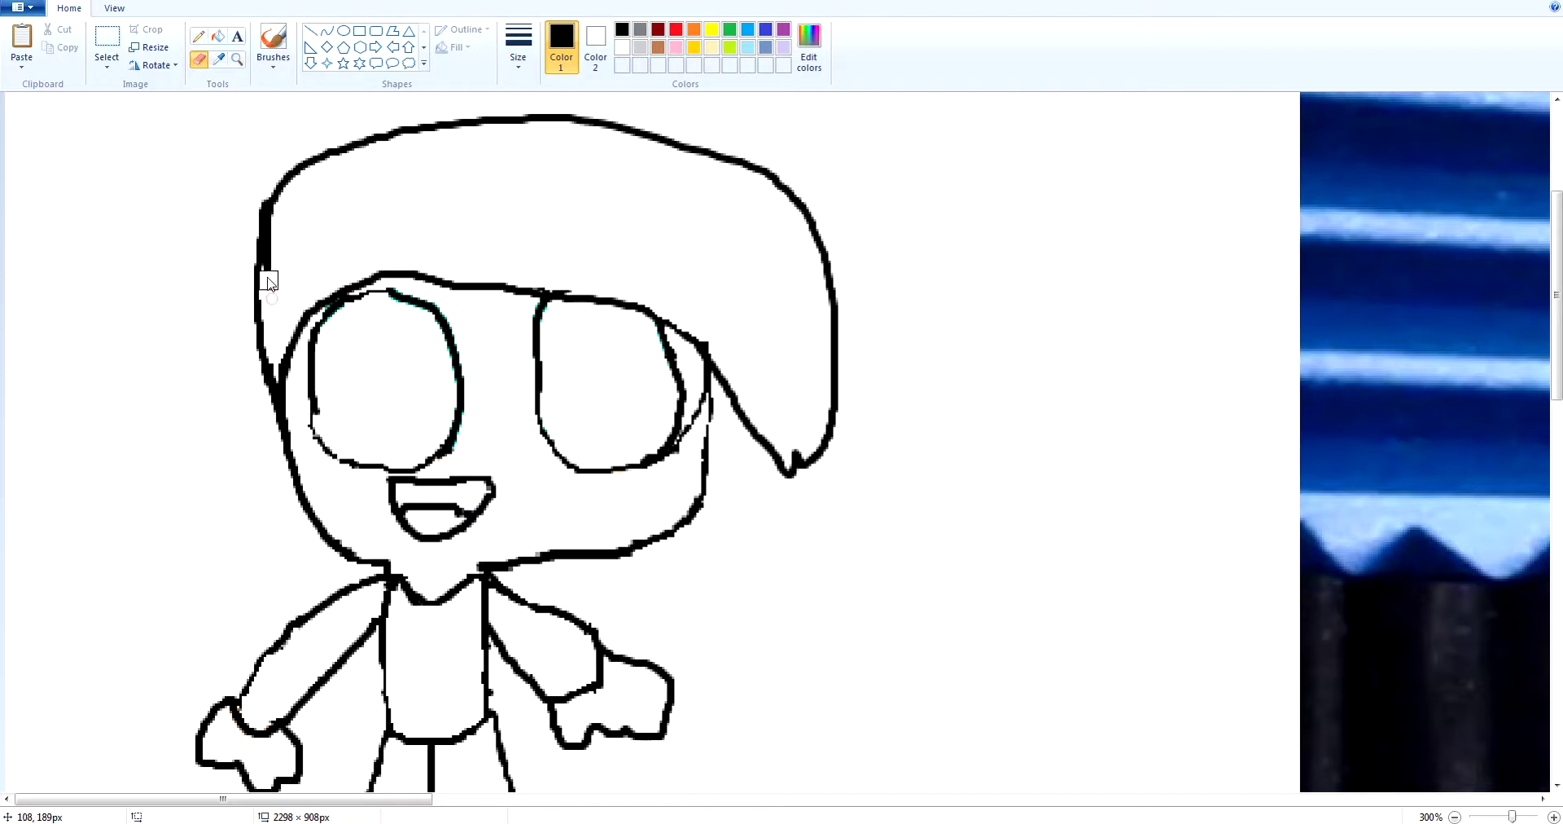
pyautogui.moveTo(269, 281); pyautogui.dragTo(281, 195)
# Smooth the hair's left edge with a black brush stroke curving up into the crown, replacing the first attempt.
pyautogui.click(272, 64)
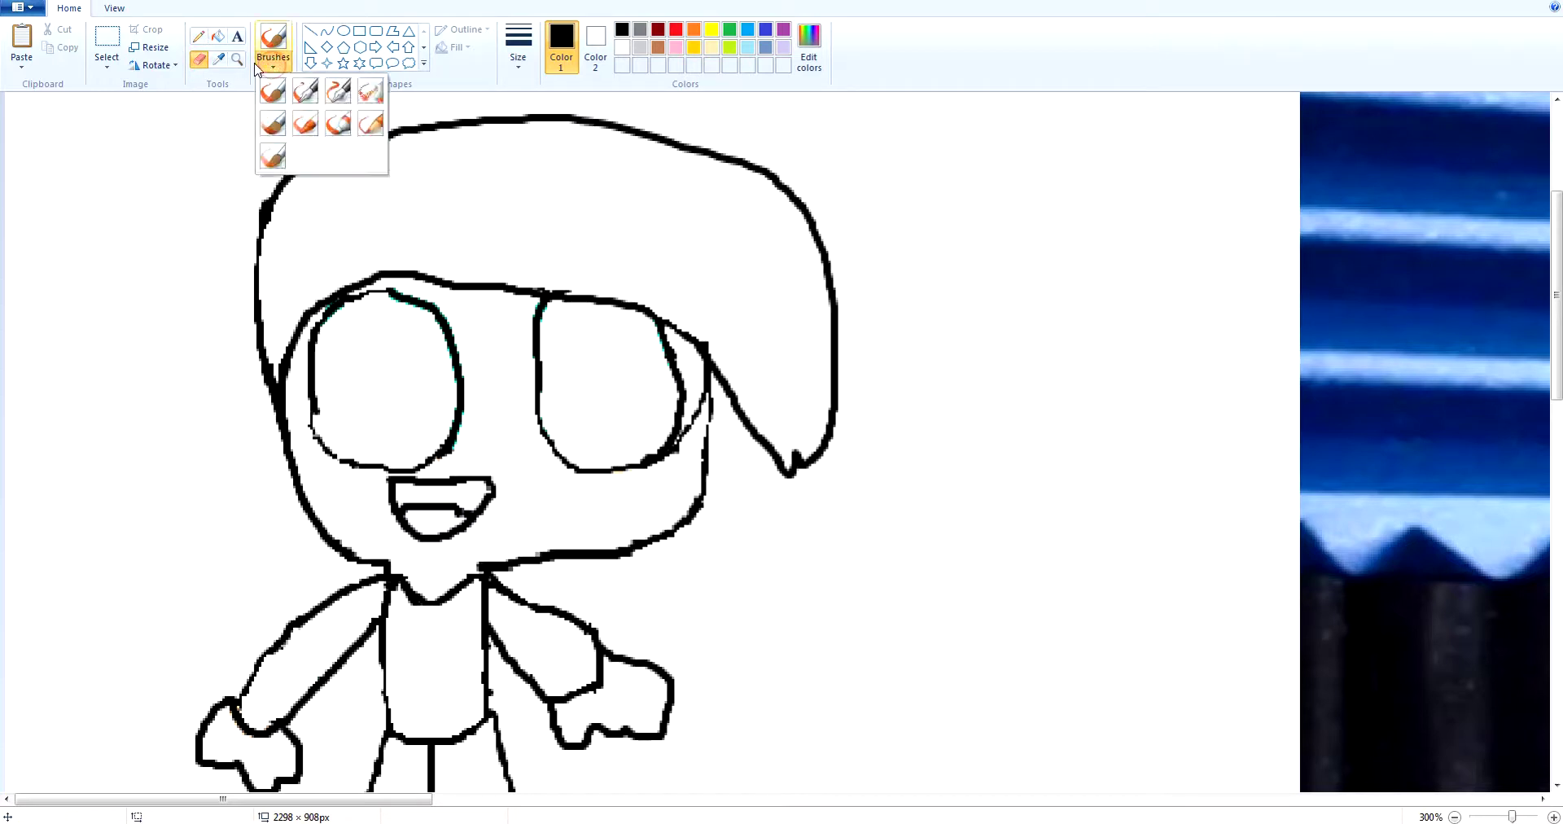
pyautogui.click(272, 92)
pyautogui.moveTo(258, 281); pyautogui.dragTo(272, 177)
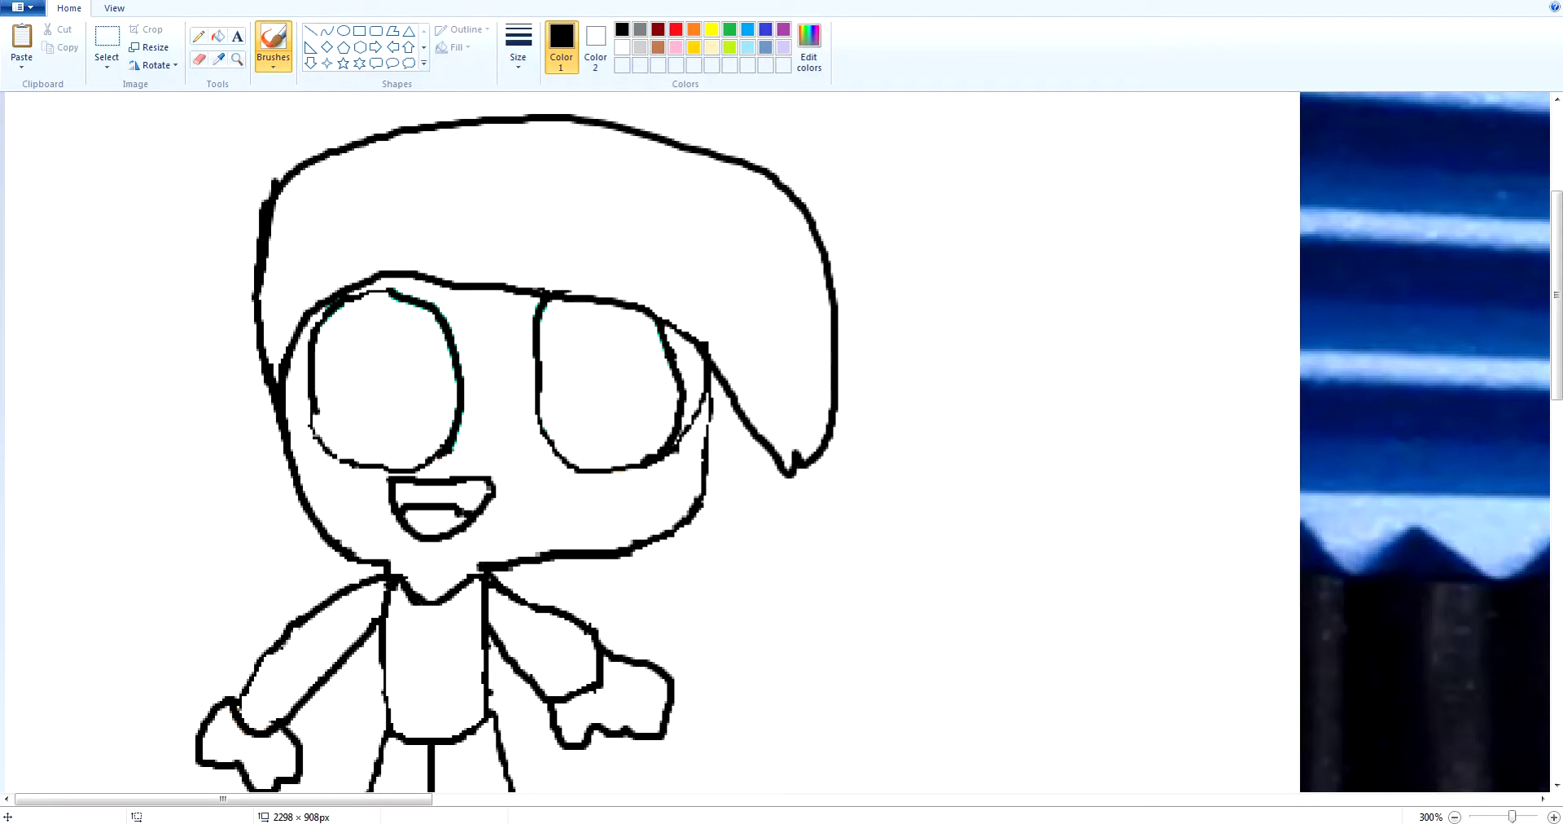
pyautogui.hotkey('ctrl', 'z')
pyautogui.moveTo(255, 289); pyautogui.dragTo(255, 213)
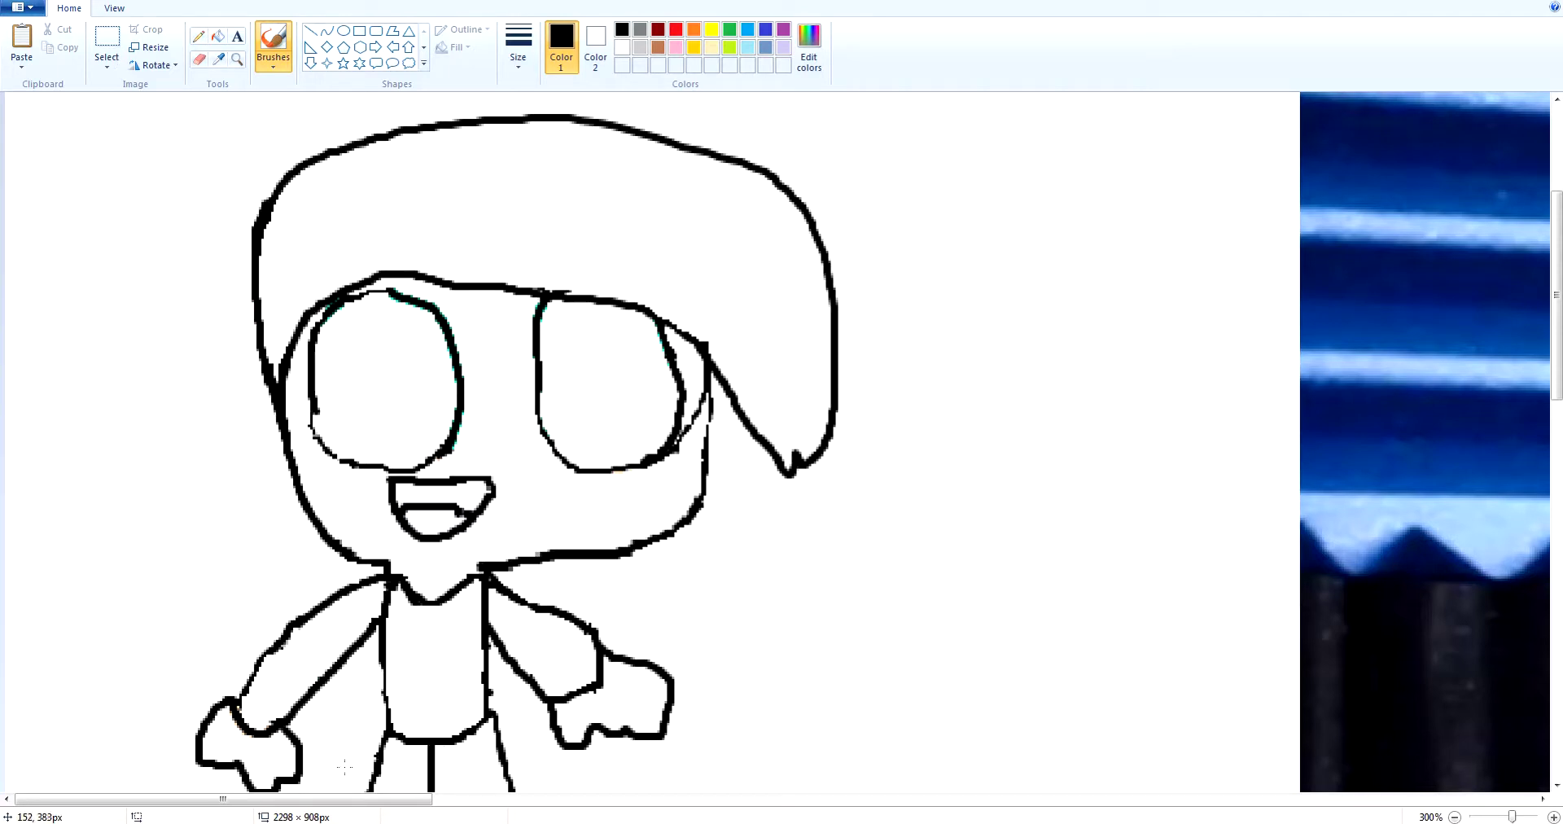
# Draw a curved black fringe line from above the left eye to the hair's left edge, replacing the first attempt.
pyautogui.moveTo(355, 799)
pyautogui.mouseDown()
pyautogui.moveTo(1016, 798)
pyautogui.moveTo(355, 799)
pyautogui.mouseUp()
pyautogui.moveTo(432, 288); pyautogui.dragTo(260, 231)
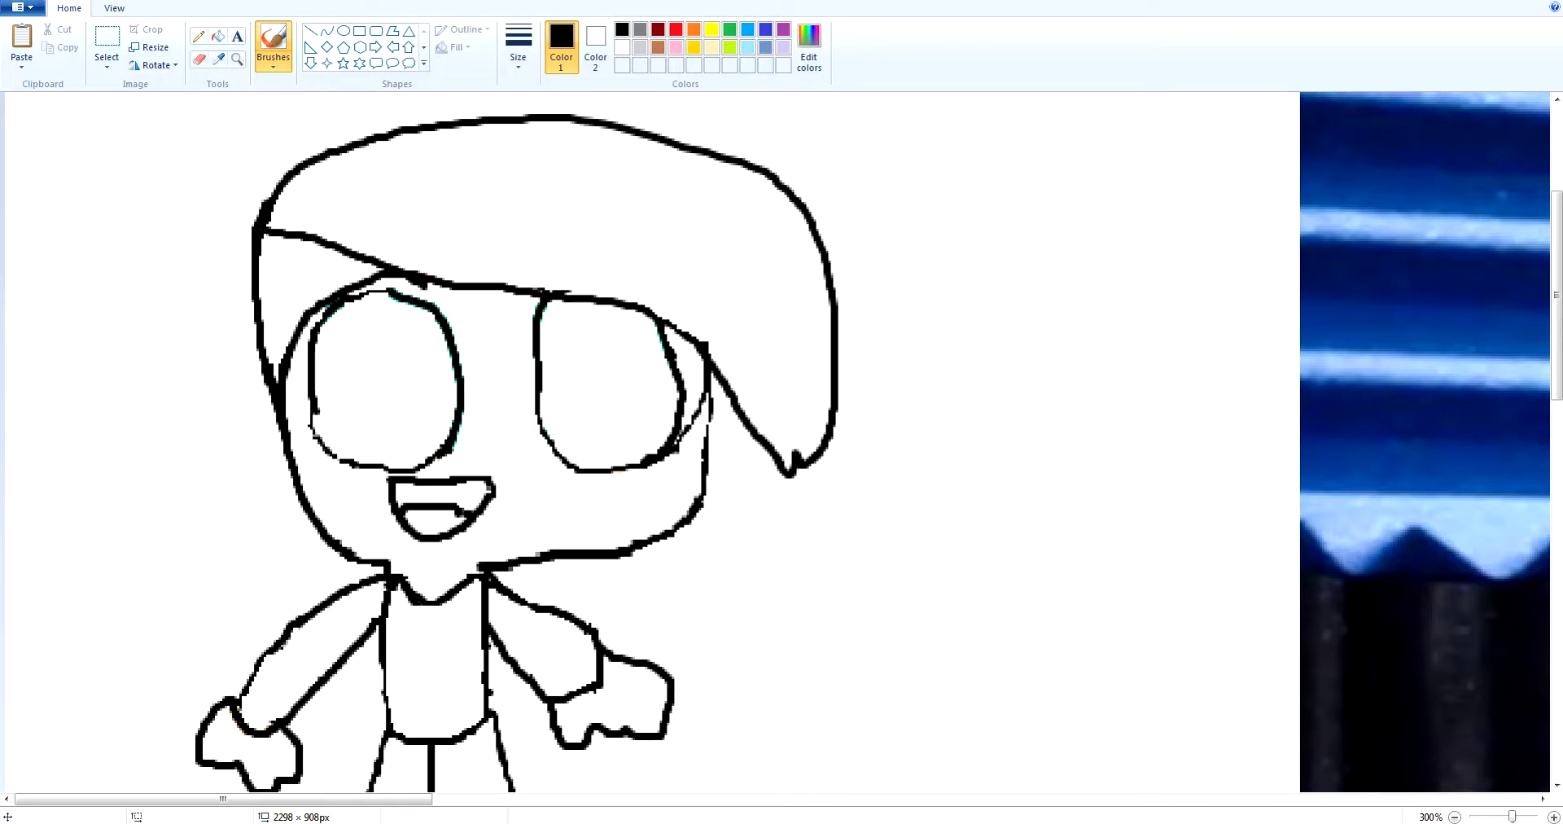
pyautogui.hotkey('ctrl', 'z')
pyautogui.moveTo(391, 275)
pyautogui.mouseDown()
pyautogui.moveTo(311, 271)
pyautogui.moveTo(249, 299)
pyautogui.mouseUp()
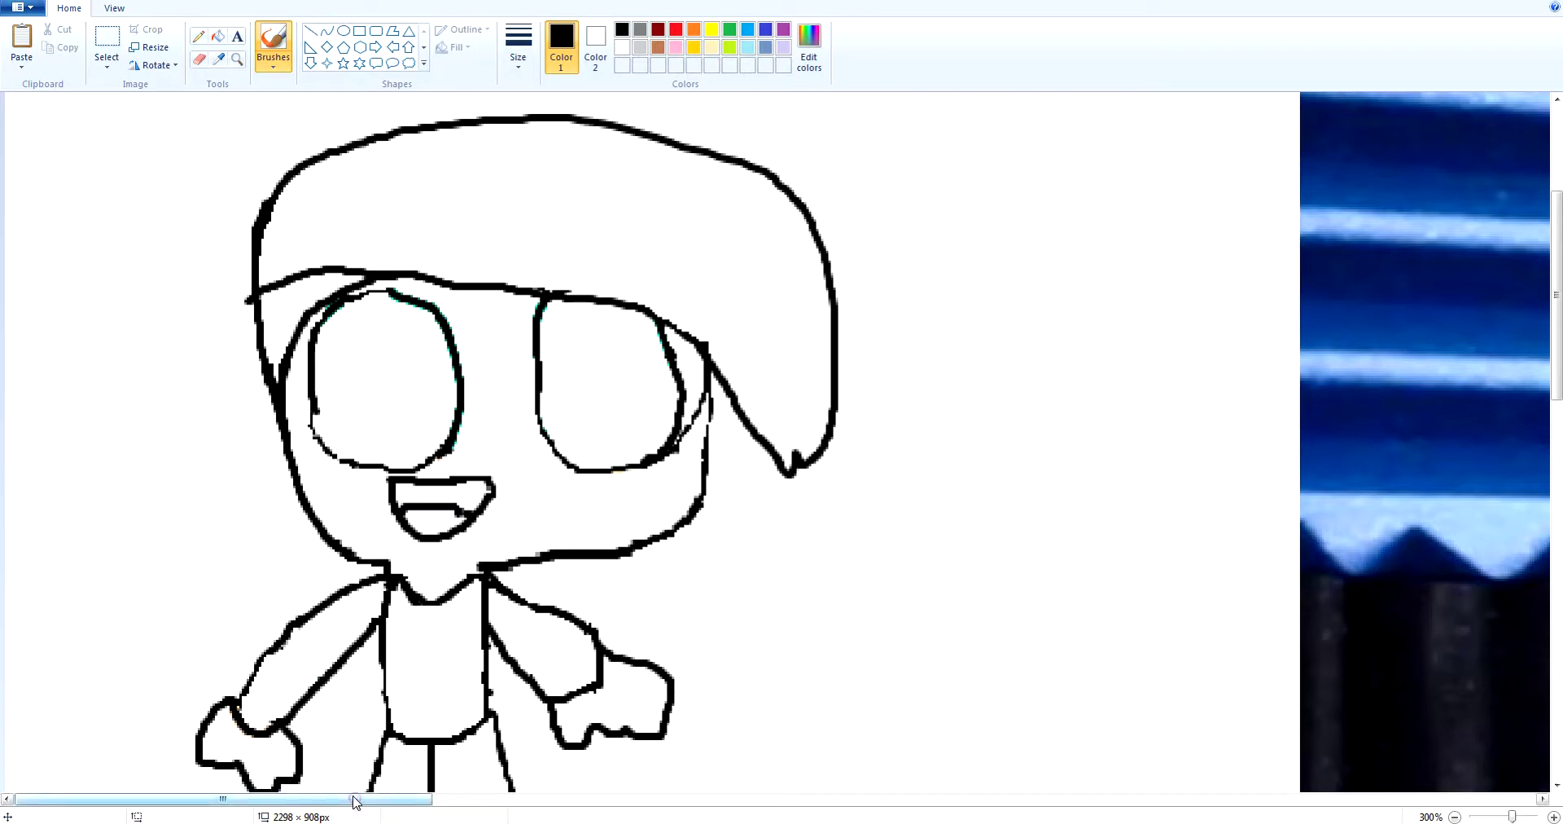
# Redraw the crown of the hair as a higher, rounder black arc and erase the old top line beneath it.
pyautogui.moveTo(1556, 272); pyautogui.dragTo(1556, 214)
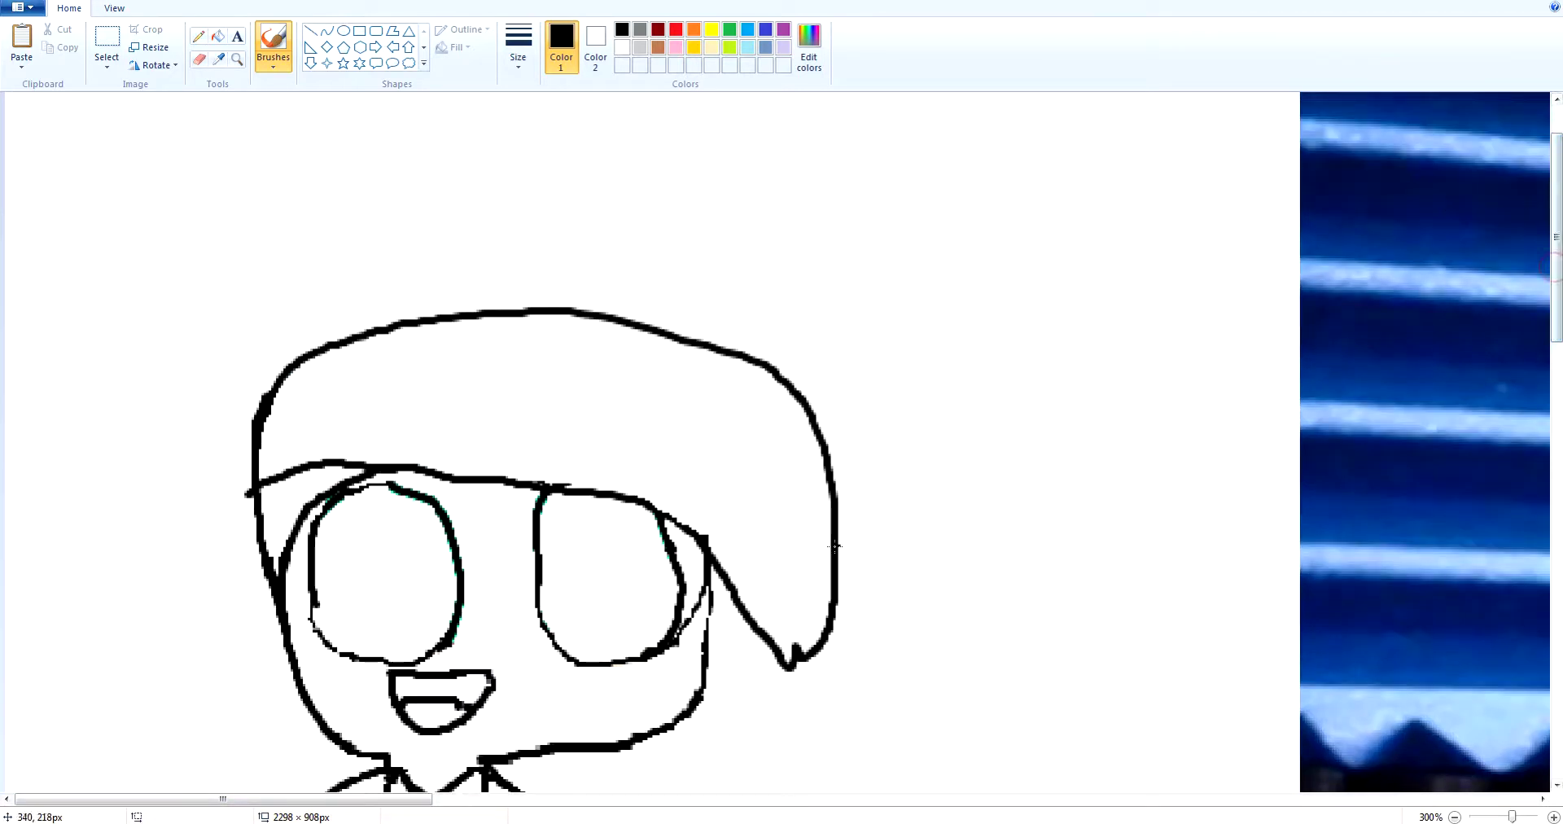
pyautogui.moveTo(833, 541)
pyautogui.mouseDown()
pyautogui.moveTo(809, 375)
pyautogui.moveTo(753, 300)
pyautogui.moveTo(616, 259)
pyautogui.moveTo(527, 271)
pyautogui.moveTo(374, 303)
pyautogui.moveTo(295, 357)
pyautogui.moveTo(350, 335)
pyautogui.moveTo(321, 364)
pyautogui.moveTo(370, 335)
pyautogui.moveTo(485, 318)
pyautogui.moveTo(692, 323)
pyautogui.moveTo(742, 348)
pyautogui.moveTo(818, 466)
pyautogui.moveTo(786, 401)
pyautogui.moveTo(723, 362)
pyautogui.moveTo(576, 349)
pyautogui.moveTo(642, 324)
pyautogui.moveTo(725, 337)
pyautogui.moveTo(809, 421)
pyautogui.moveTo(769, 373)
pyautogui.moveTo(633, 334)
pyautogui.moveTo(708, 351)
pyautogui.mouseUp()
pyautogui.click(198, 59)
# Fill the character's hair with red.
pyautogui.click(217, 36)
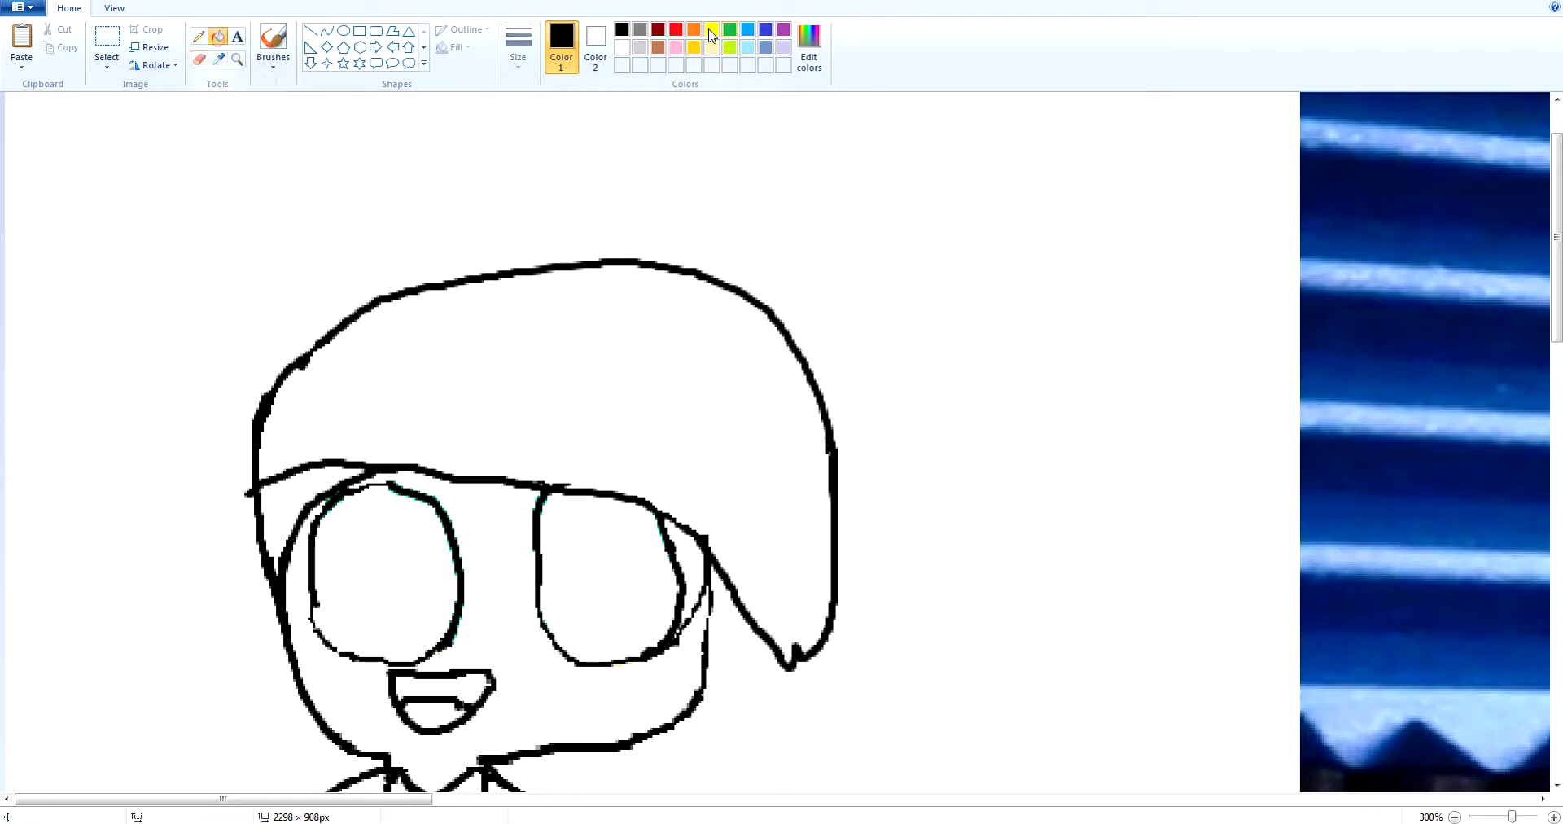
pyautogui.click(676, 30)
pyautogui.click(663, 371)
pyautogui.scroll(-4, 663, 371)
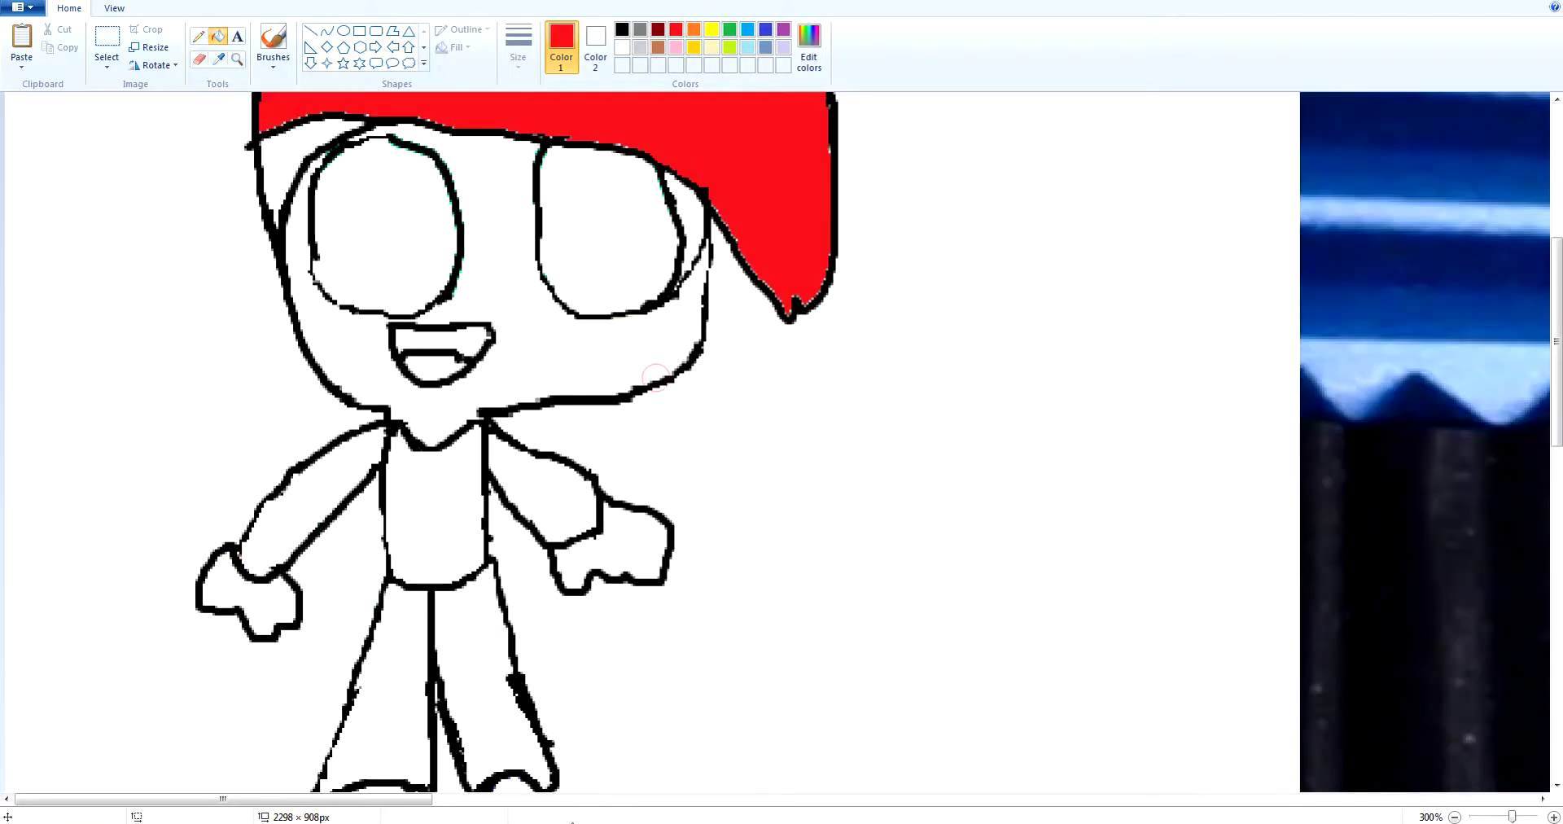
pyautogui.scroll(4, 419, 757)
# Paint two dark red strand lines running up from the pointed tip of the red hair.
pyautogui.click(274, 39)
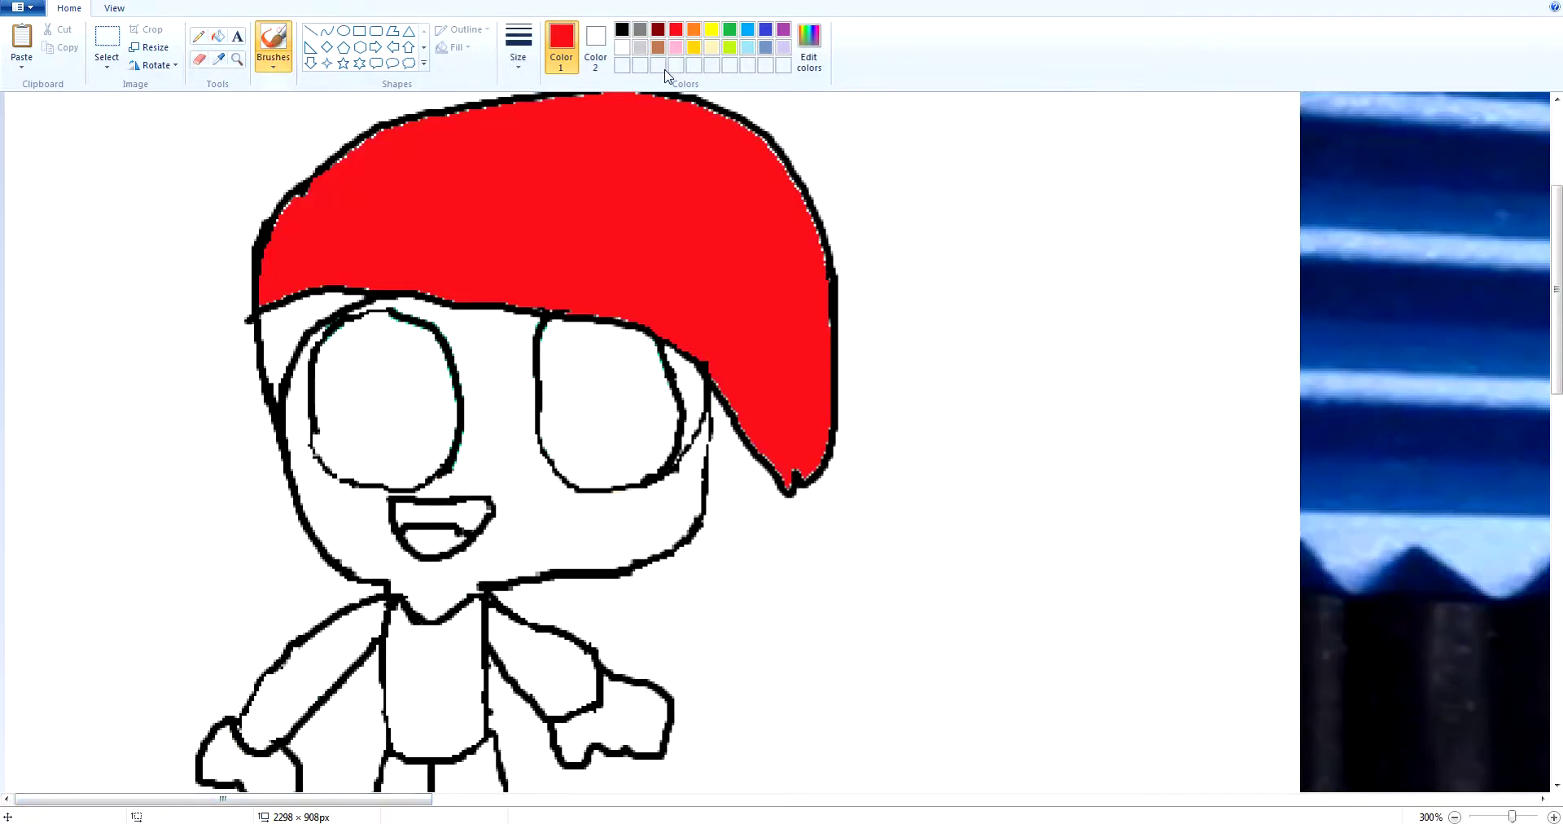
pyautogui.click(658, 32)
pyautogui.moveTo(787, 488); pyautogui.dragTo(749, 396)
pyautogui.moveTo(806, 475); pyautogui.dragTo(766, 359)
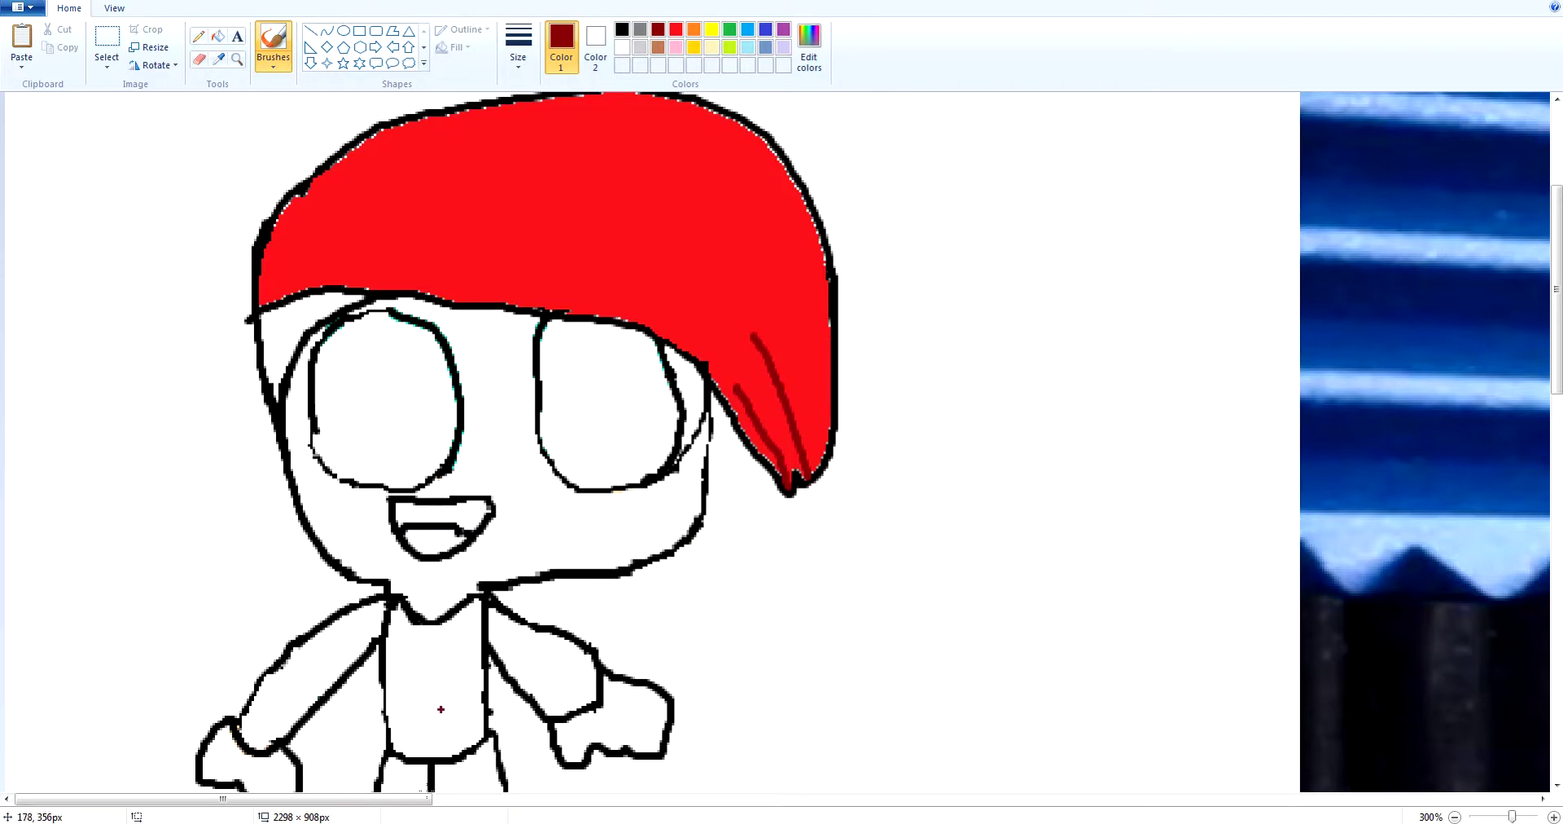
pyautogui.click(217, 36)
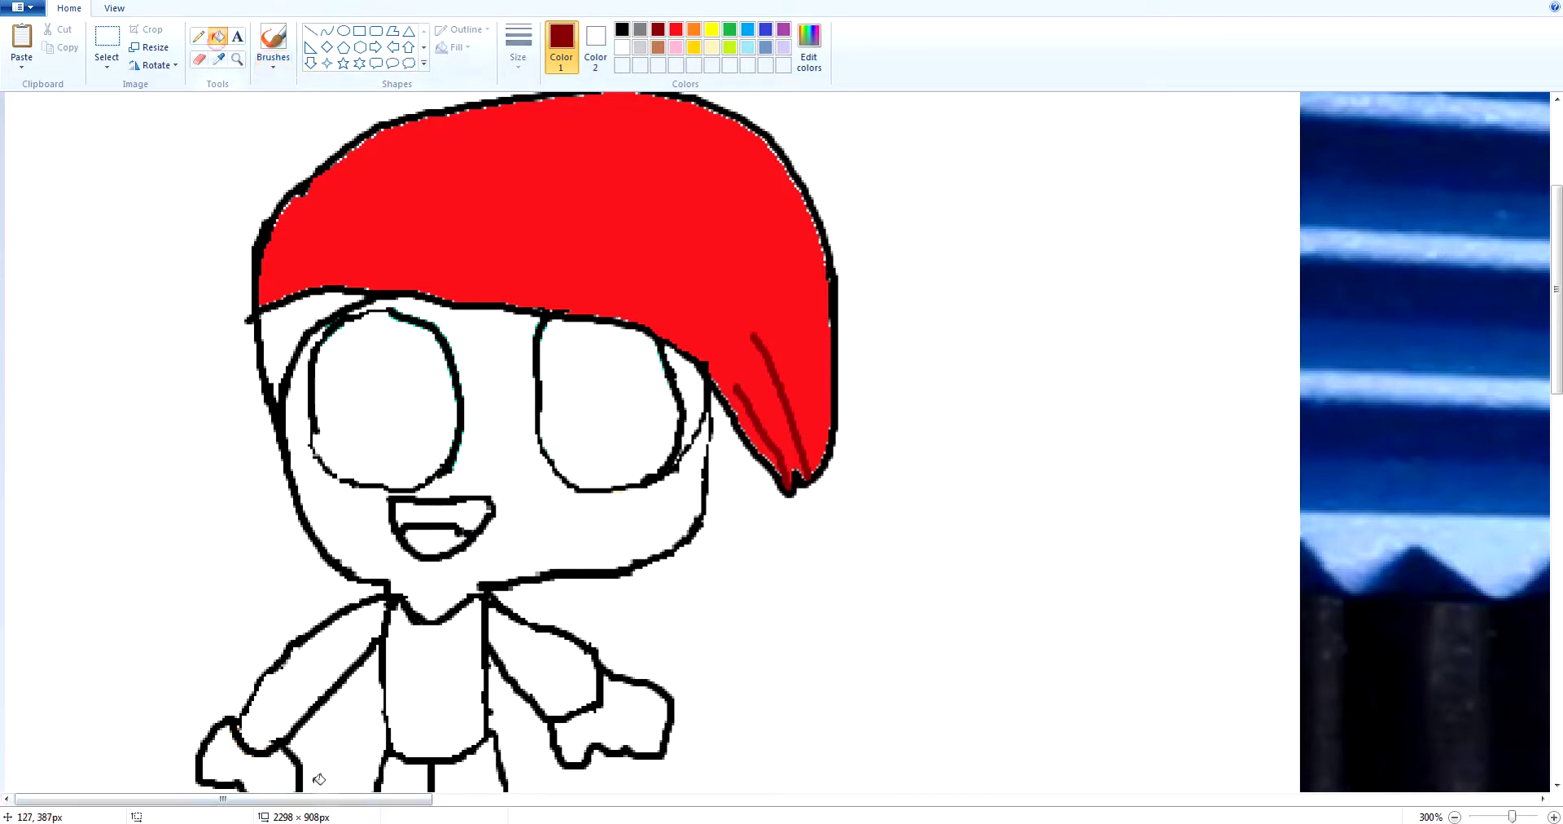
pyautogui.moveTo(346, 799)
pyautogui.mouseDown()
pyautogui.moveTo(886, 801)
pyautogui.moveTo(345, 800)
pyautogui.mouseUp()
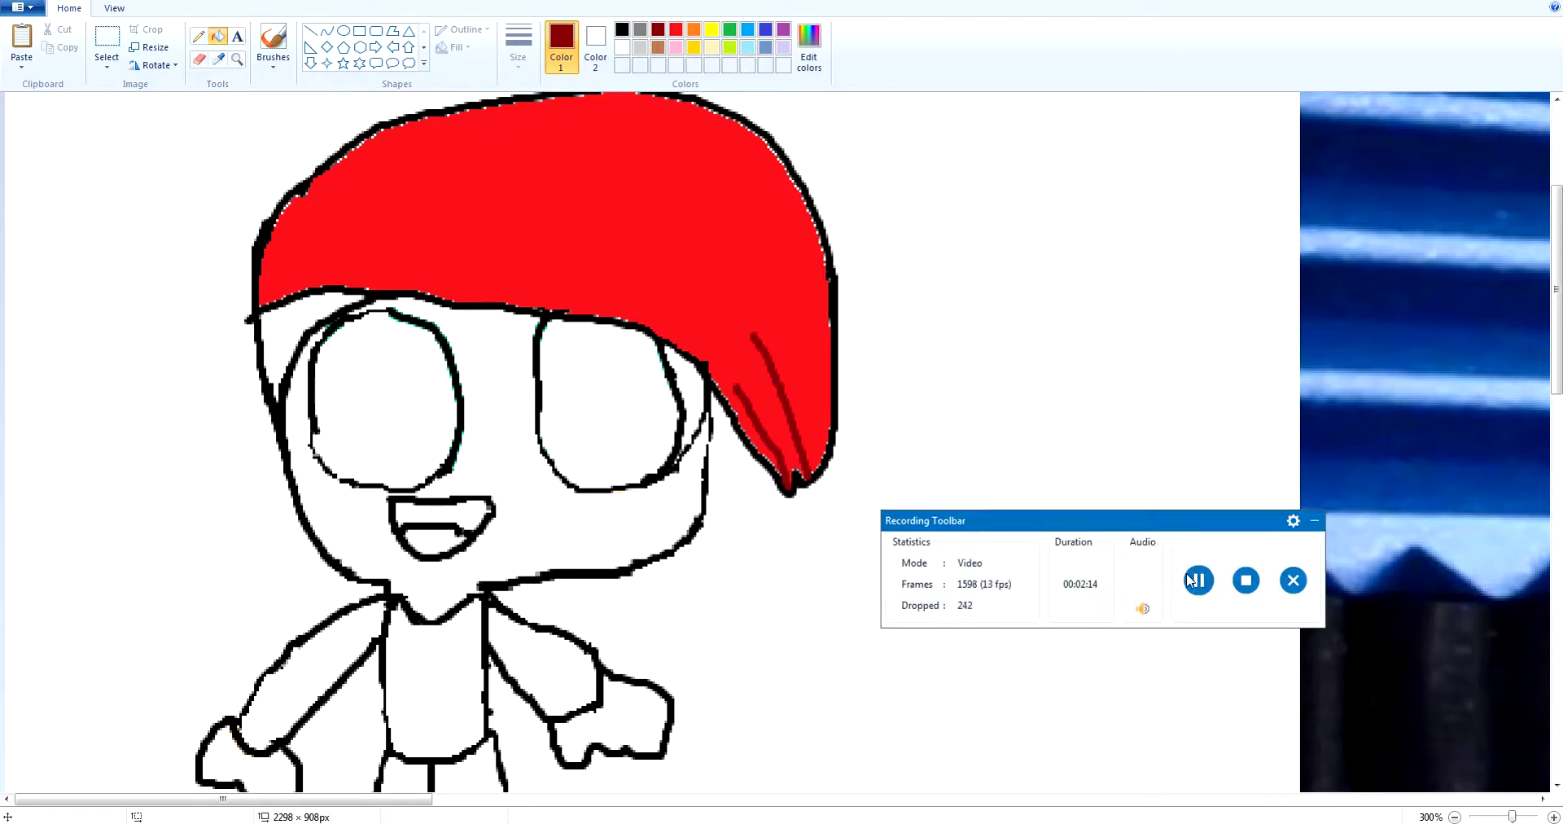
pyautogui.click(1190, 580)
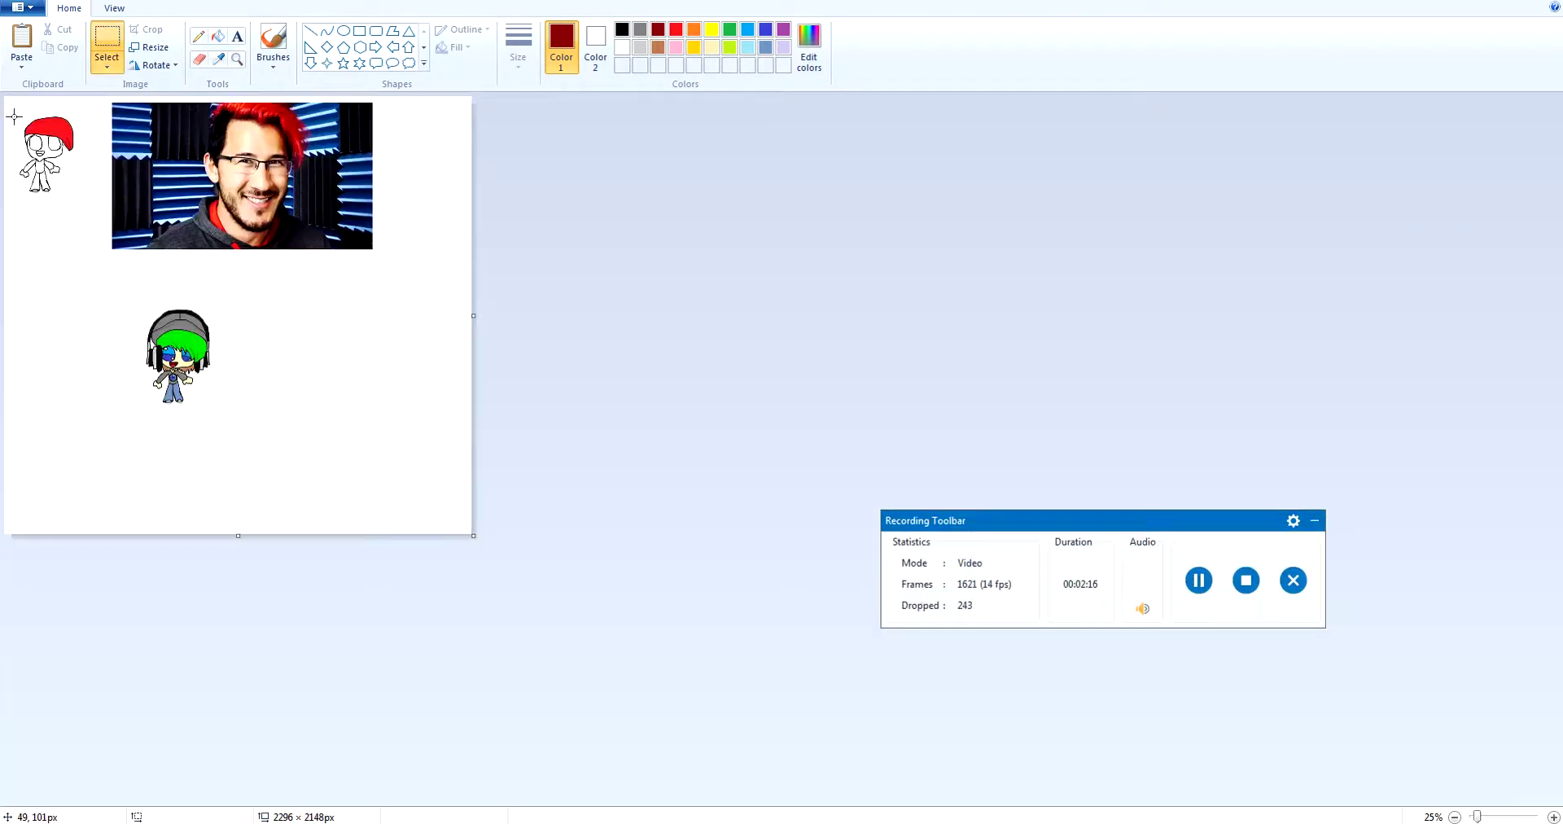
# Move the red-haired character beside the finished green-haired one and enlarge its selection to about 396 × 648 px.
pyautogui.moveTo(14, 116); pyautogui.dragTo(78, 219)
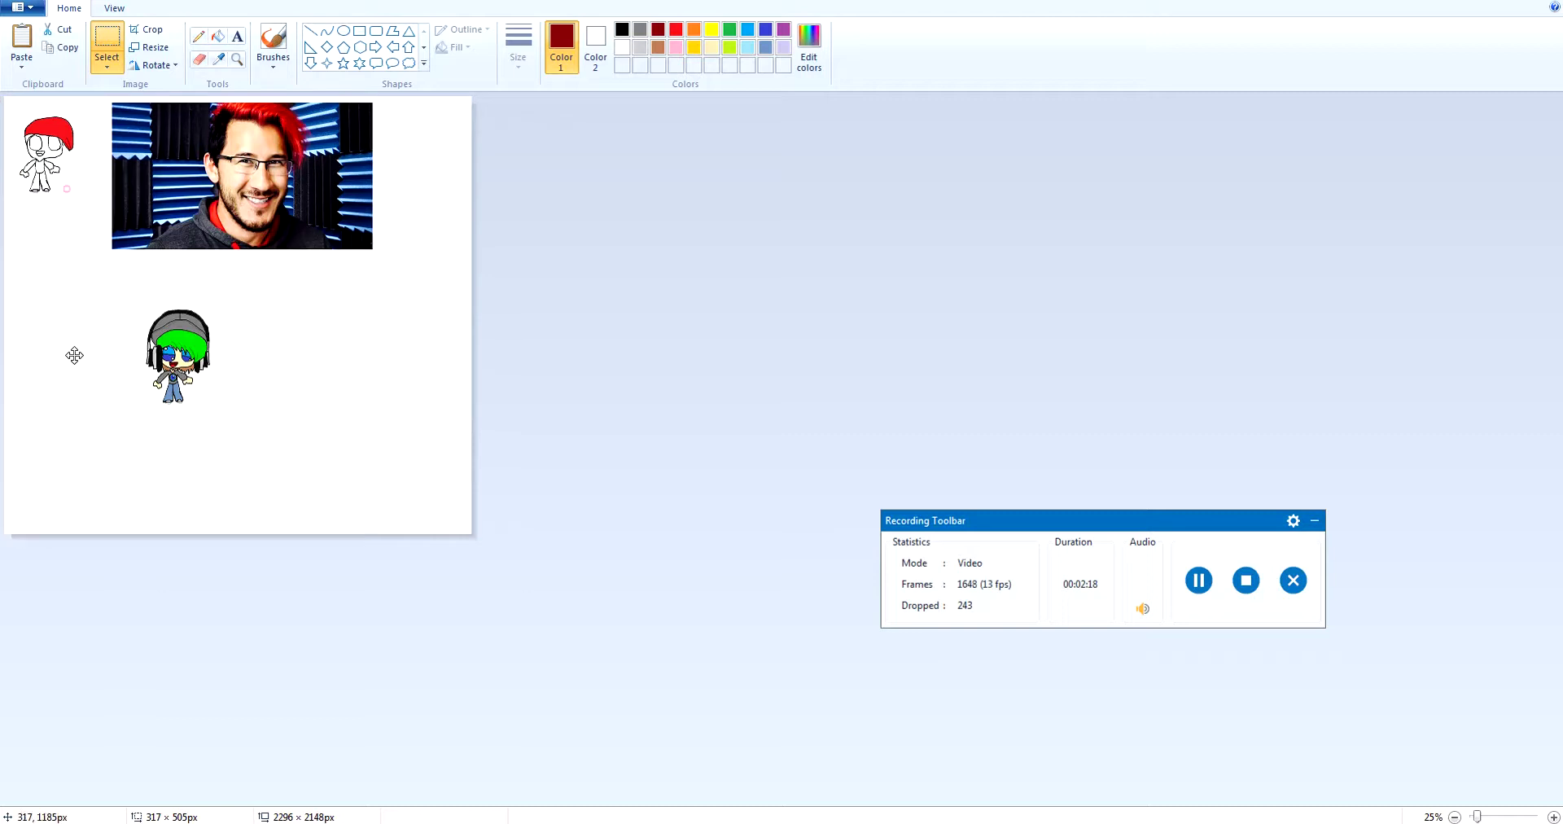
pyautogui.moveTo(55, 150); pyautogui.dragTo(75, 383)
pyautogui.moveTo(103, 315)
pyautogui.mouseDown()
pyautogui.moveTo(137, 254)
pyautogui.moveTo(101, 322)
pyautogui.moveTo(117, 323)
pyautogui.mouseUp()
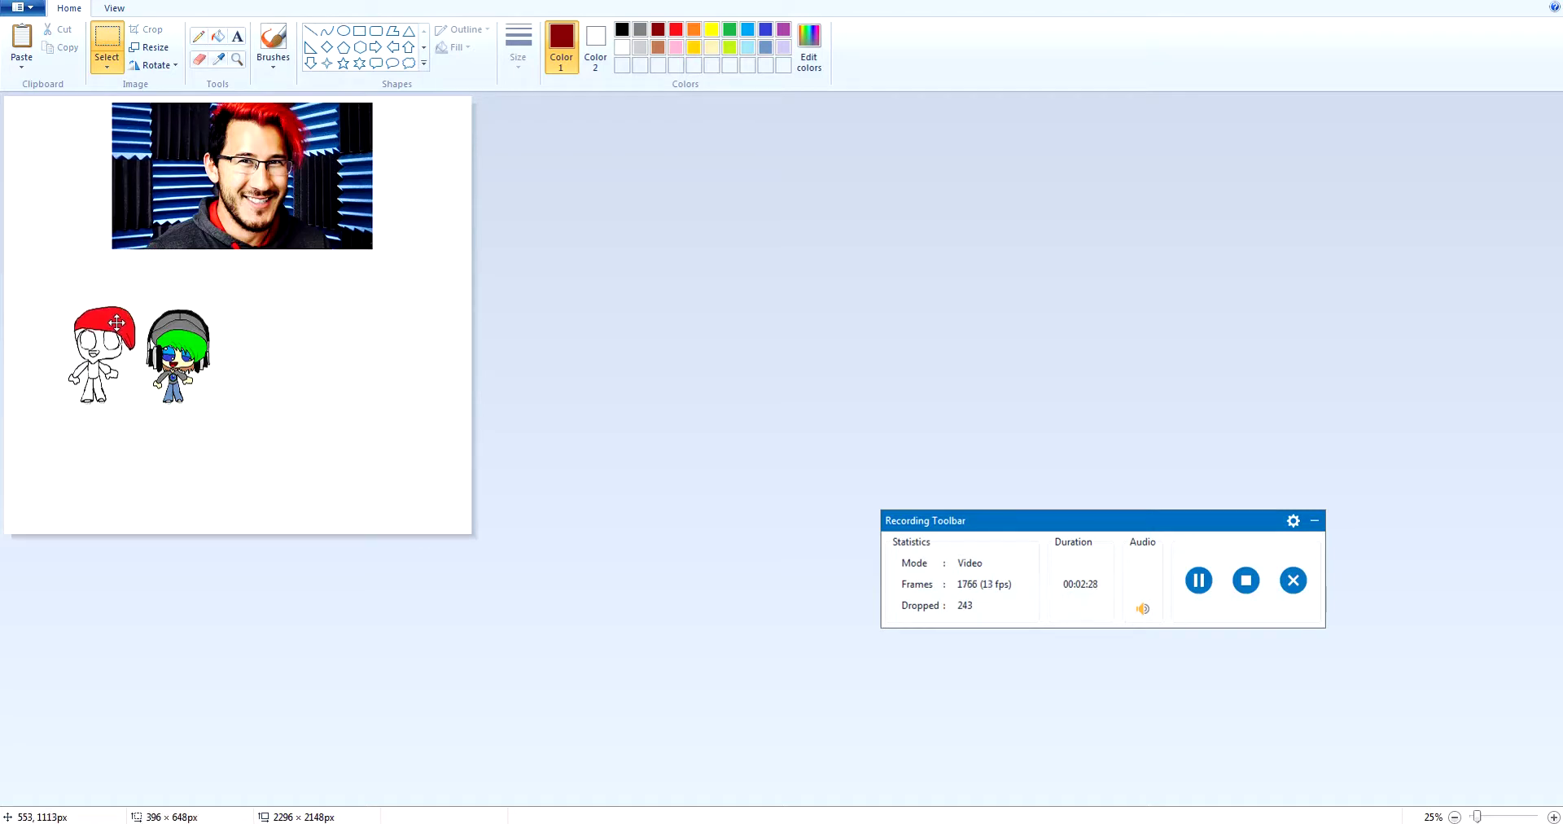
pyautogui.click(316, 397)
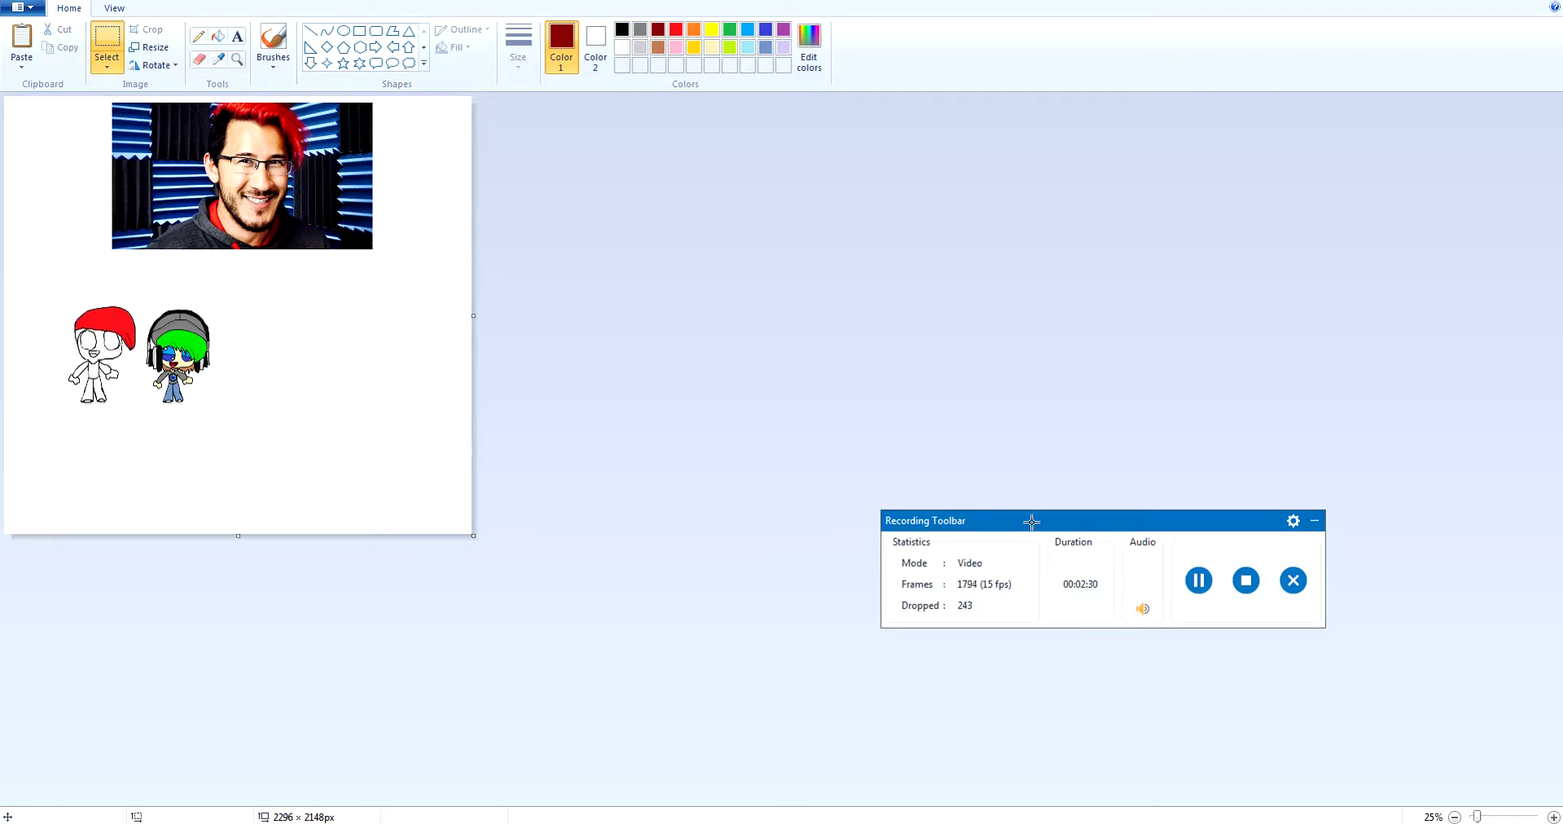
pyautogui.moveTo(1032, 522); pyautogui.dragTo(1050, 822)
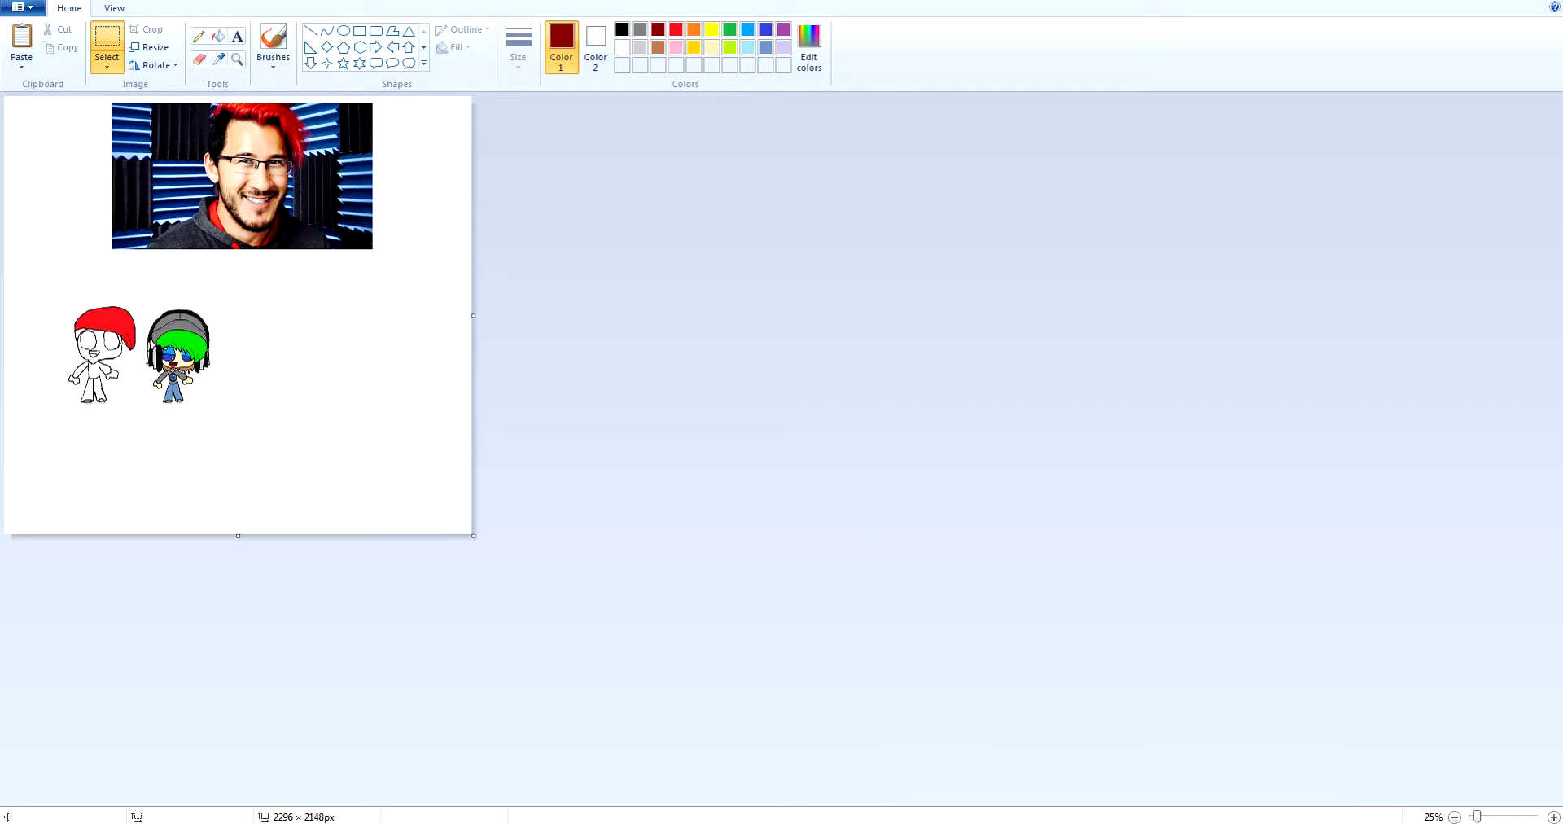
# Draw a jagged black beard outline below the red-haired character's jaw, with a curved upper edge passing under the mouth.
pyautogui.click(1554, 816)
pyautogui.click(1554, 817)
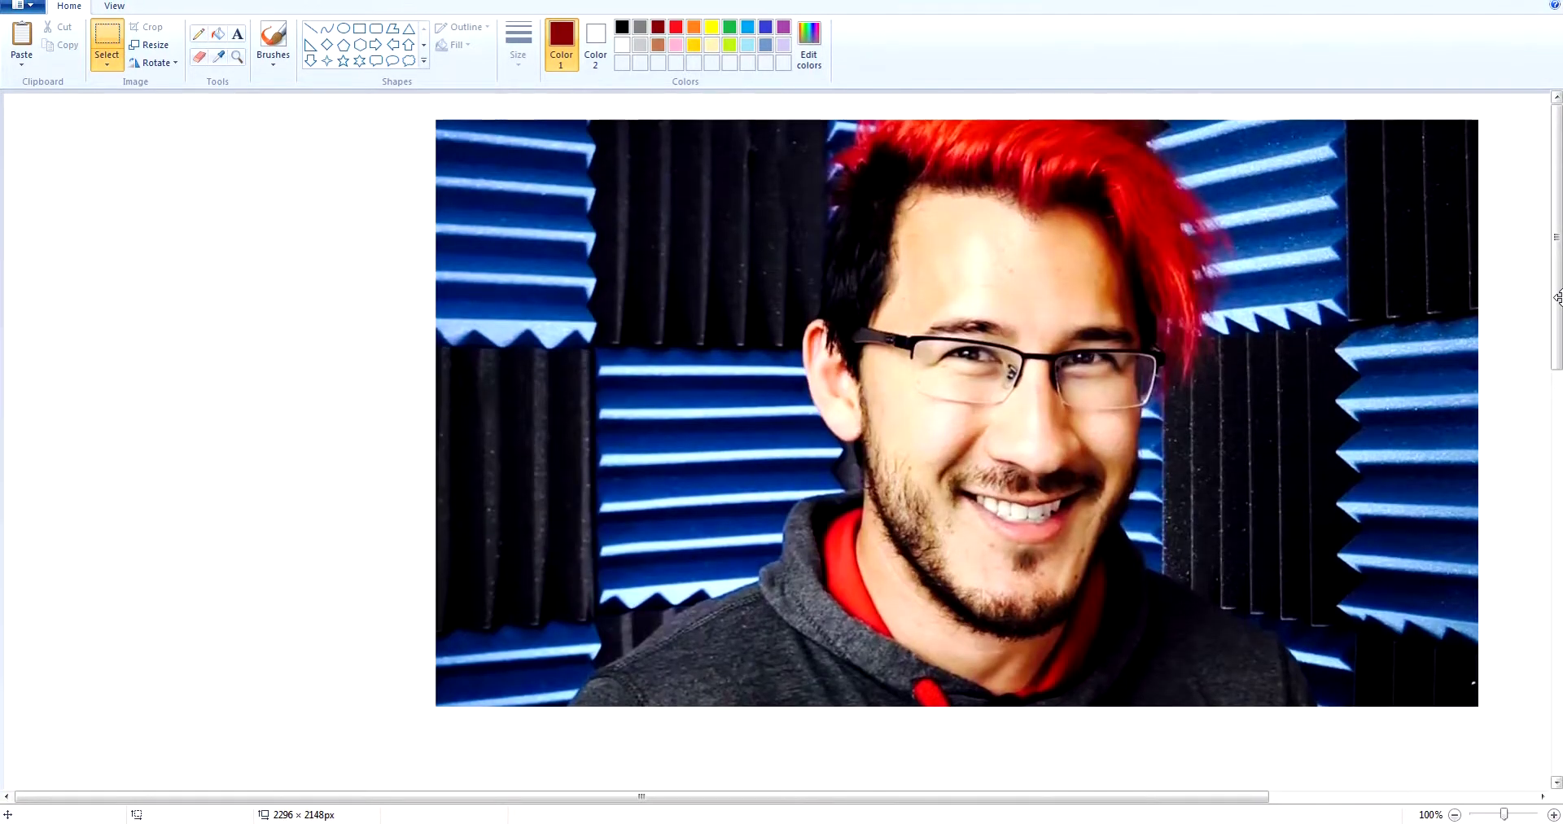
pyautogui.moveTo(1554, 345); pyautogui.dragTo(1551, 645)
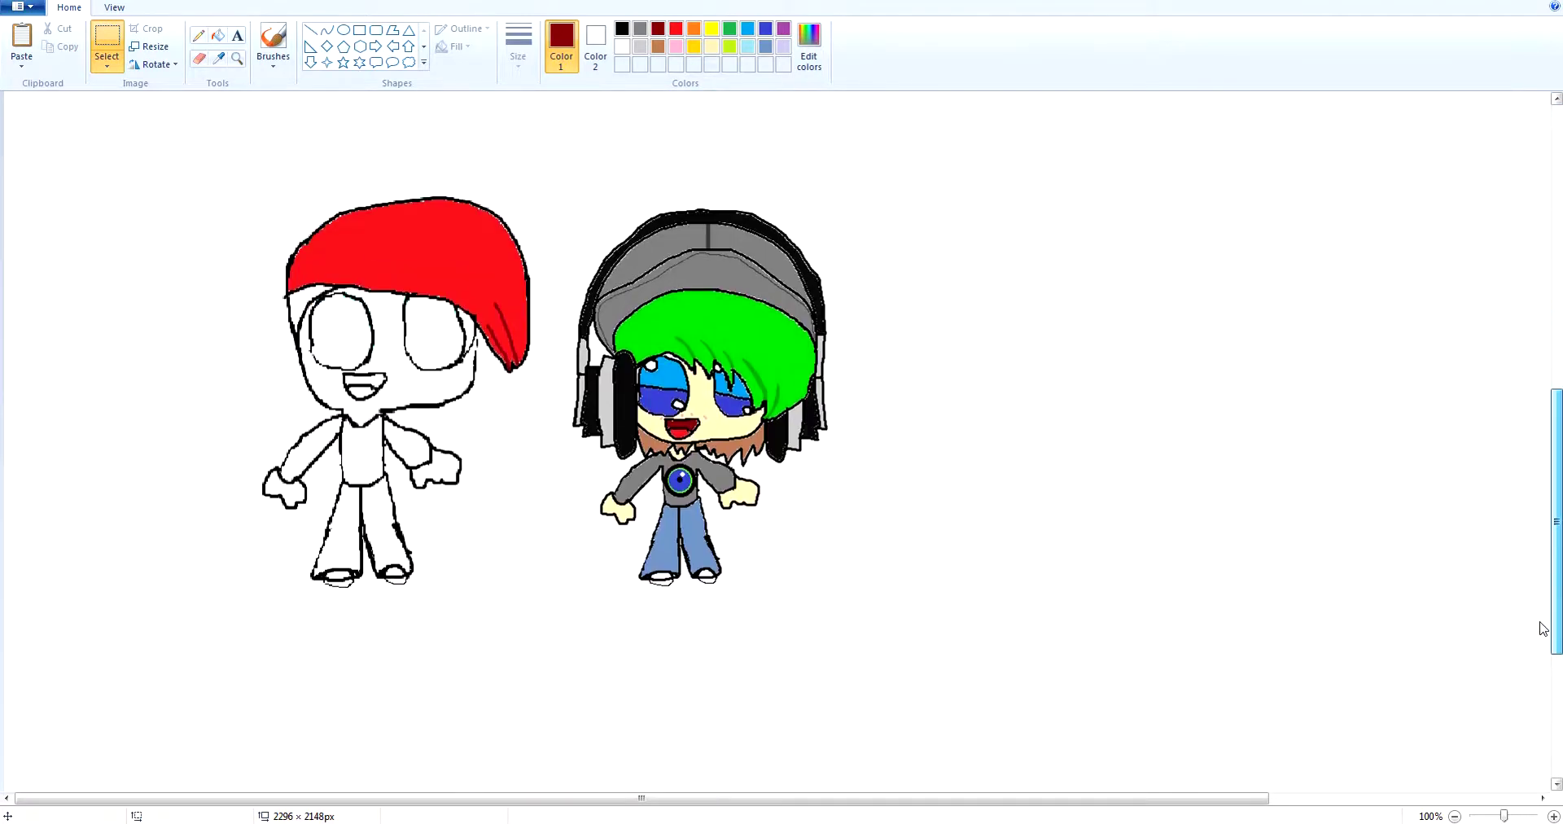
pyautogui.scroll(8, 516, 366)
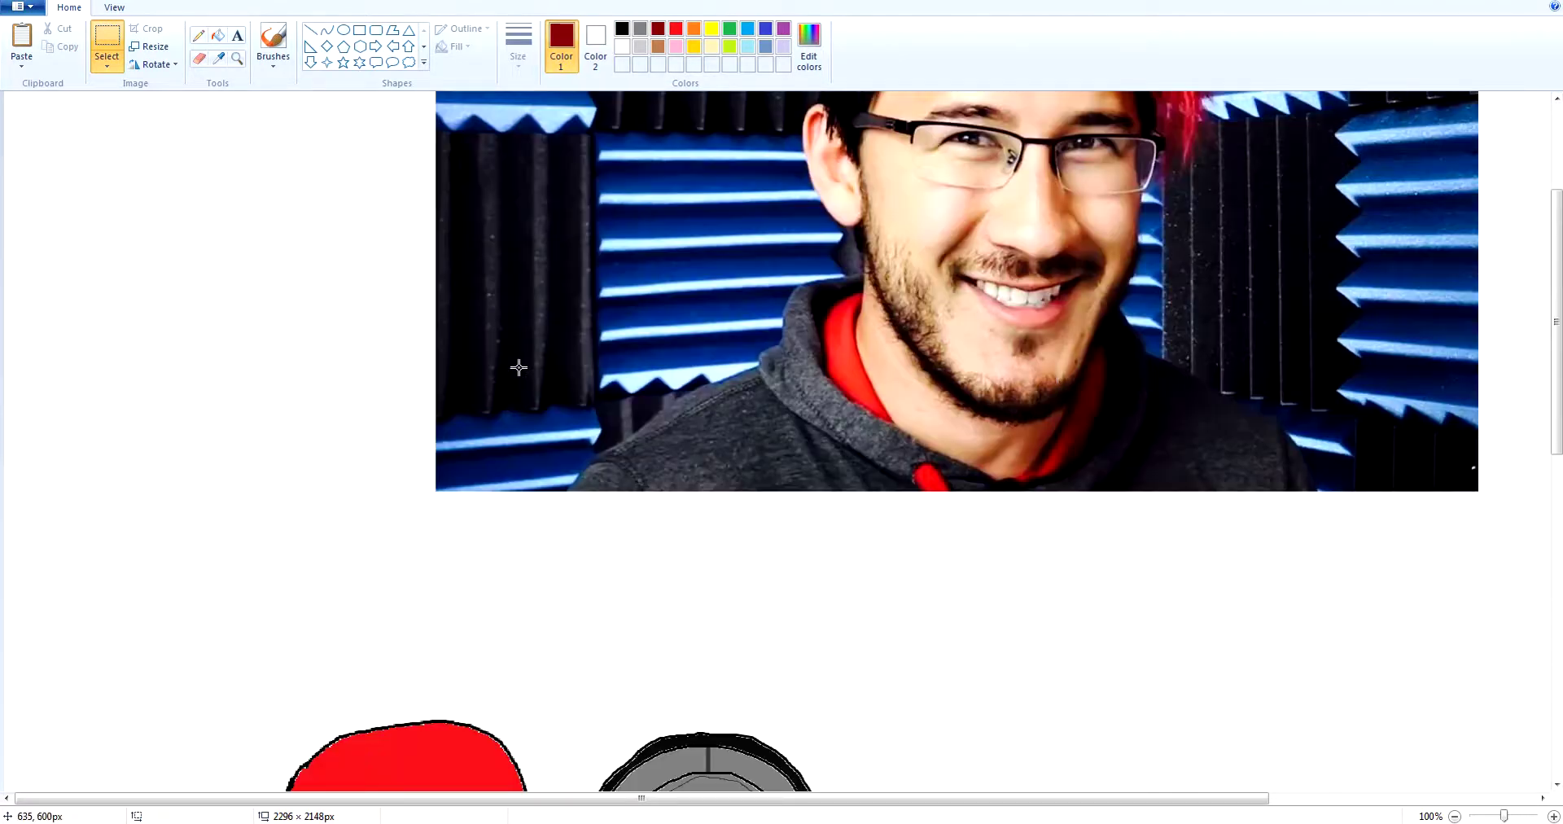
pyautogui.scroll(-8, 1134, 391)
pyautogui.scroll(3, 974, 393)
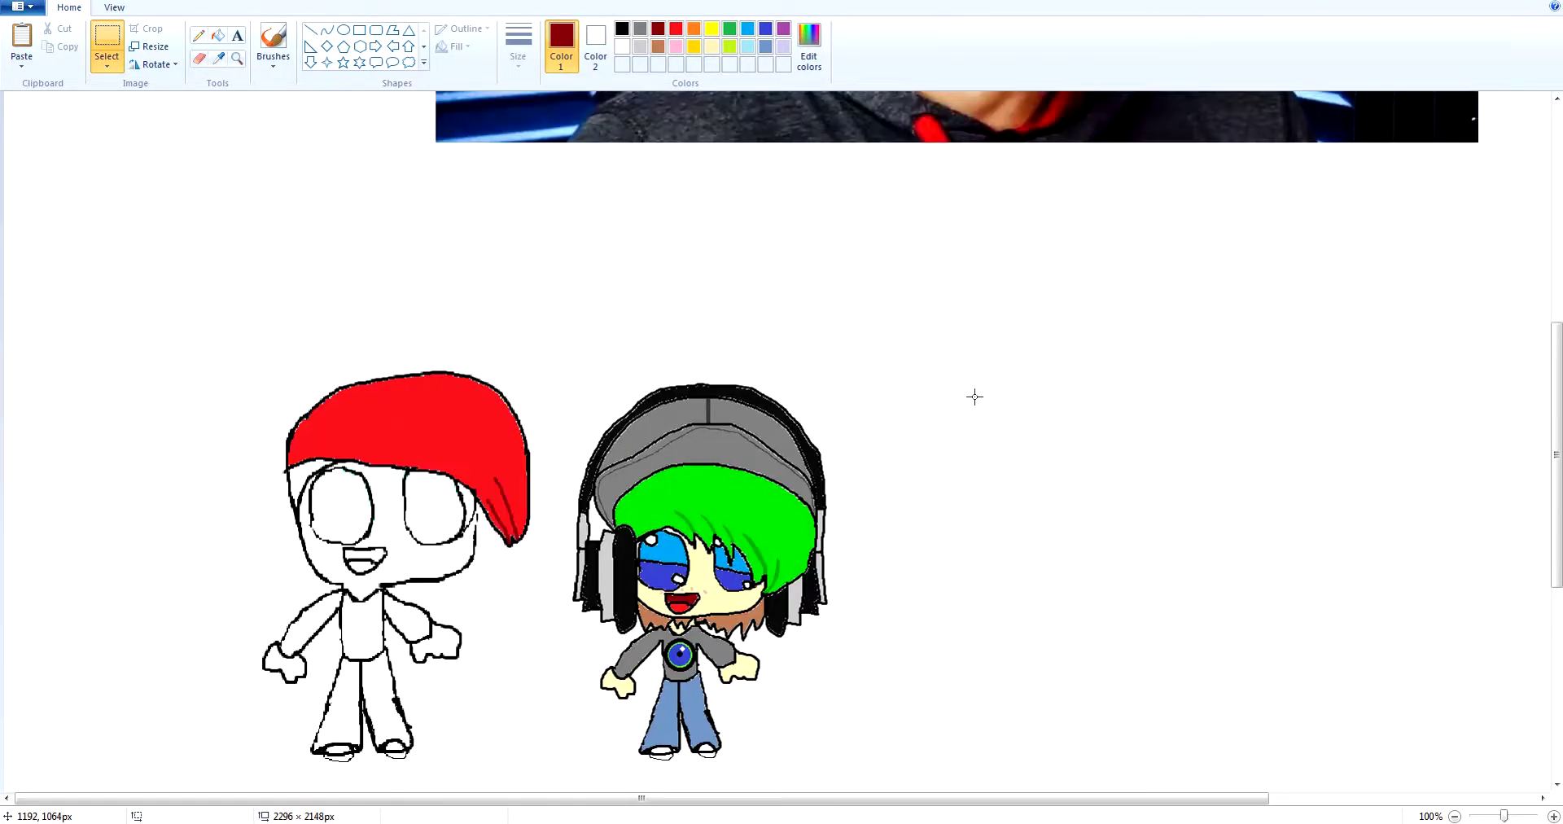
pyautogui.click(200, 35)
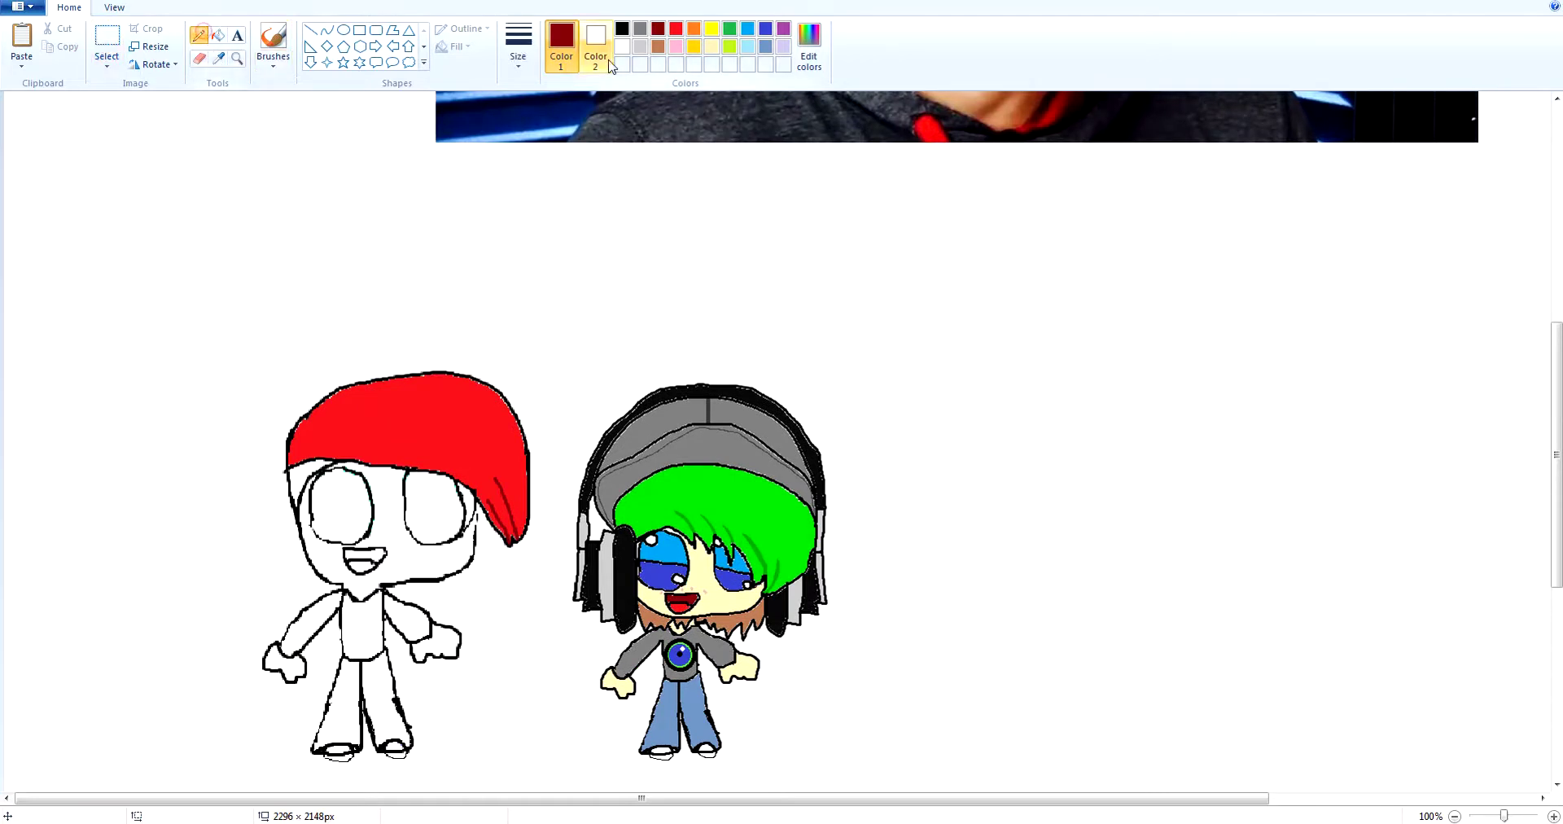
pyautogui.click(626, 33)
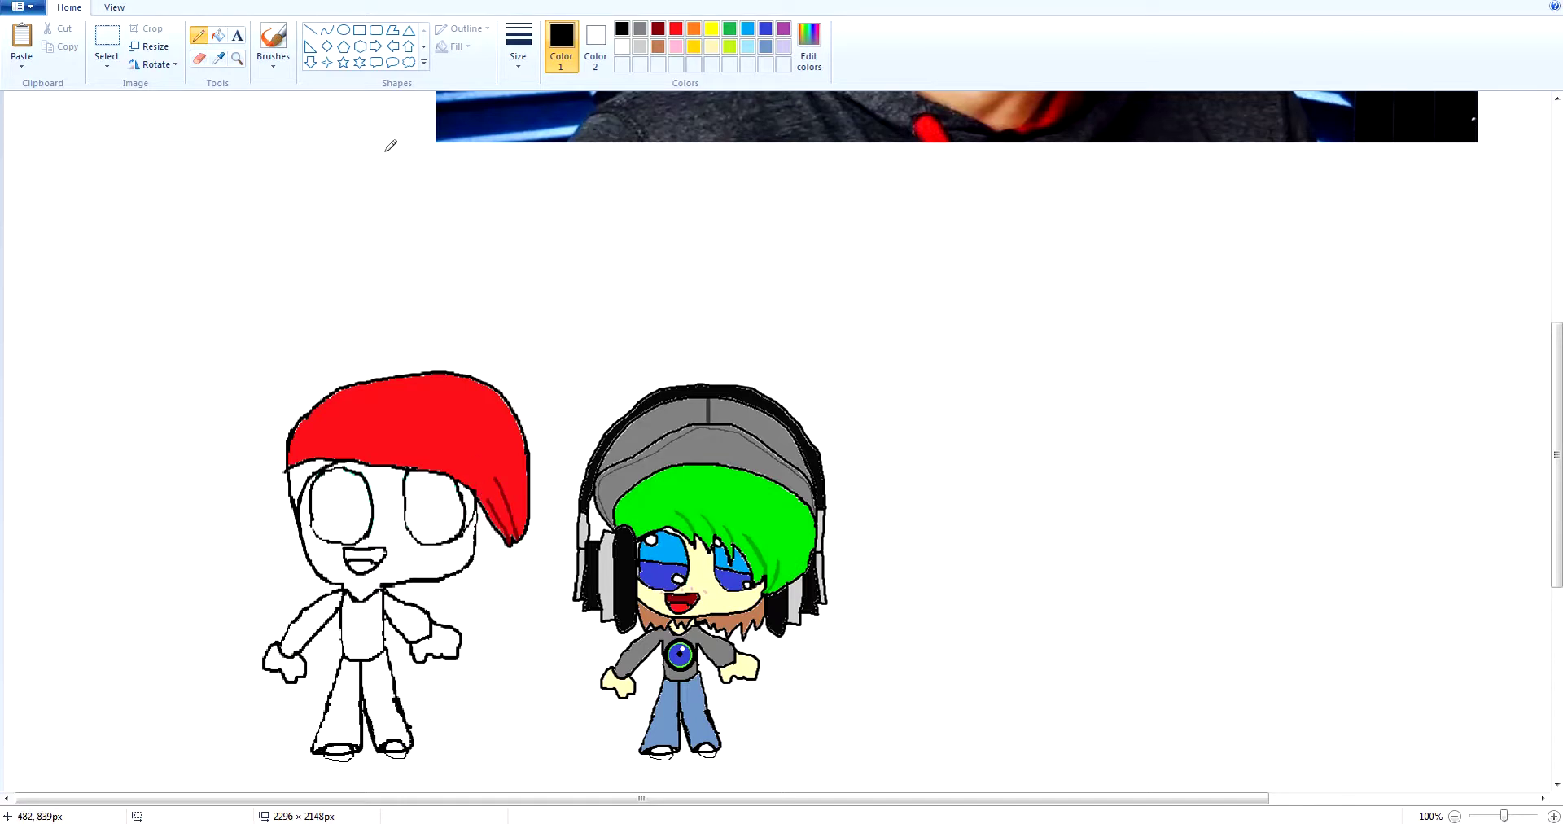
pyautogui.click(274, 39)
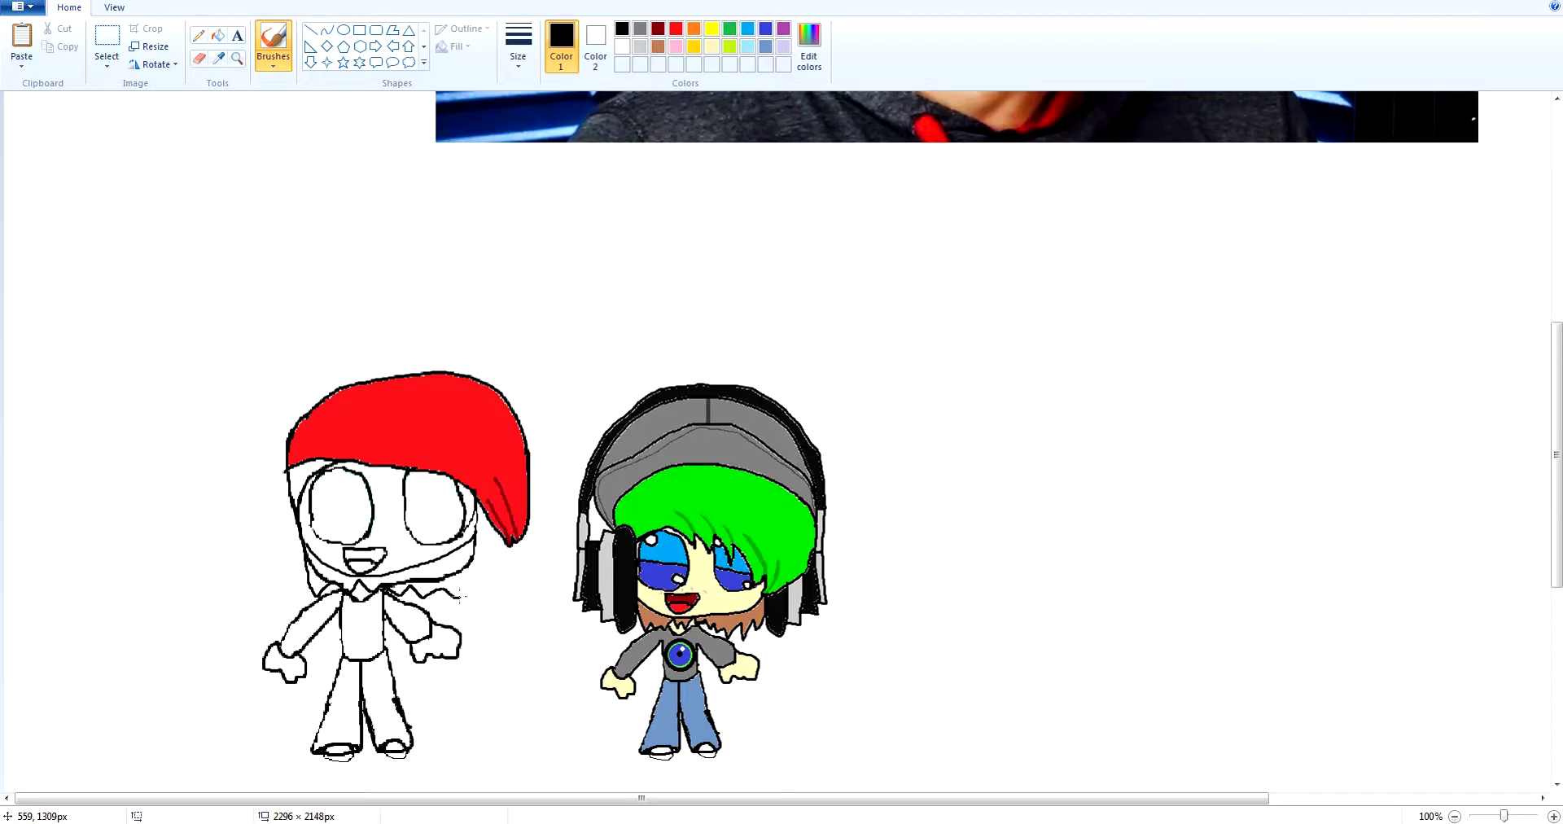
# Erase the old jaw line inside the red-haired character's beard, undoing the first erasing stroke.
pyautogui.click(202, 60)
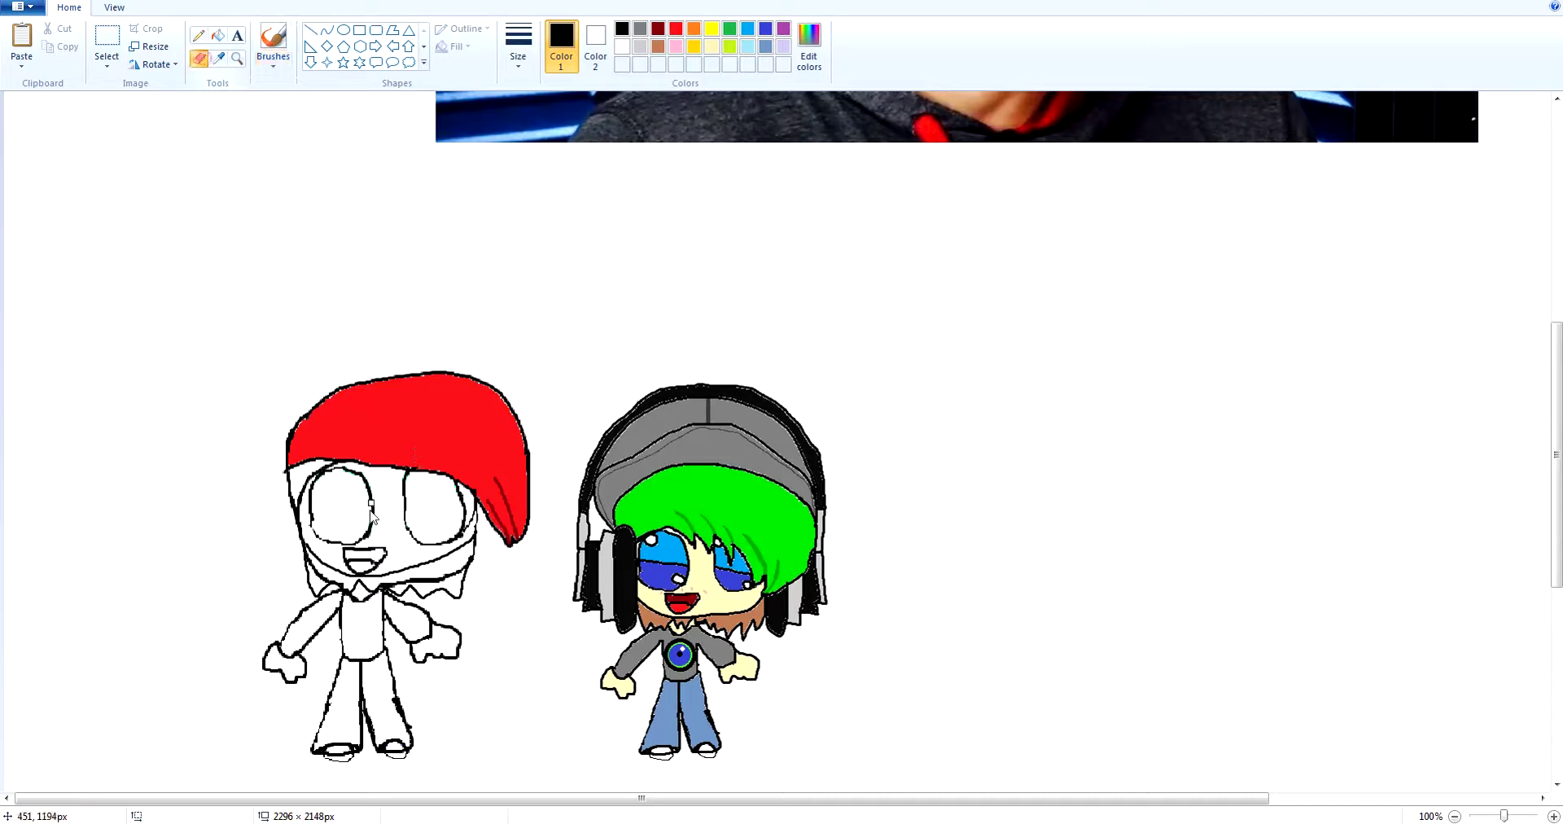
pyautogui.moveTo(404, 583); pyautogui.dragTo(395, 584)
pyautogui.hotkey('ctrl', 'z')
pyautogui.moveTo(452, 582); pyautogui.dragTo(403, 585)
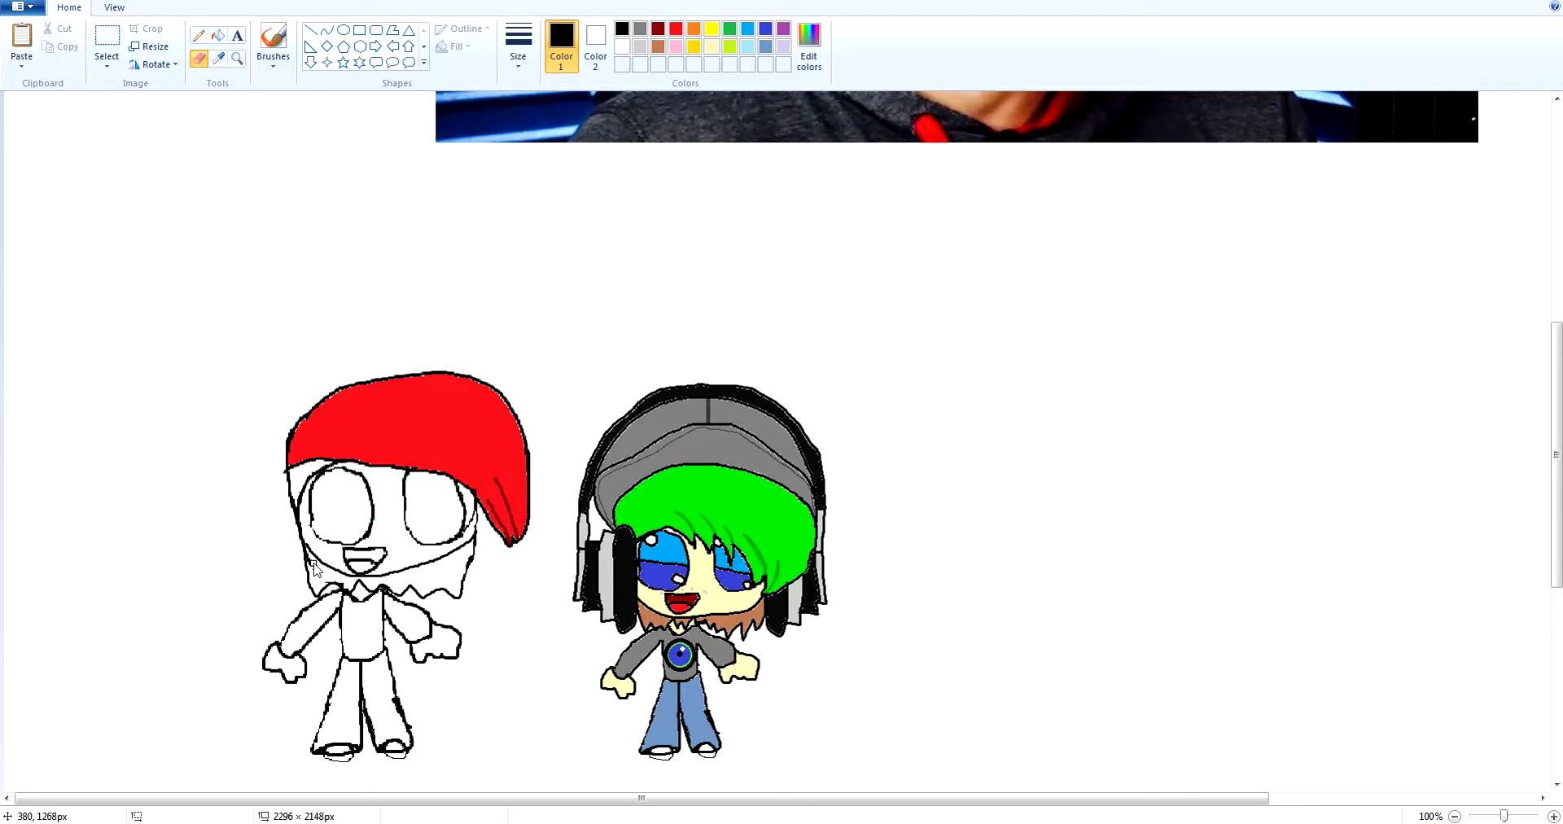
pyautogui.click(273, 40)
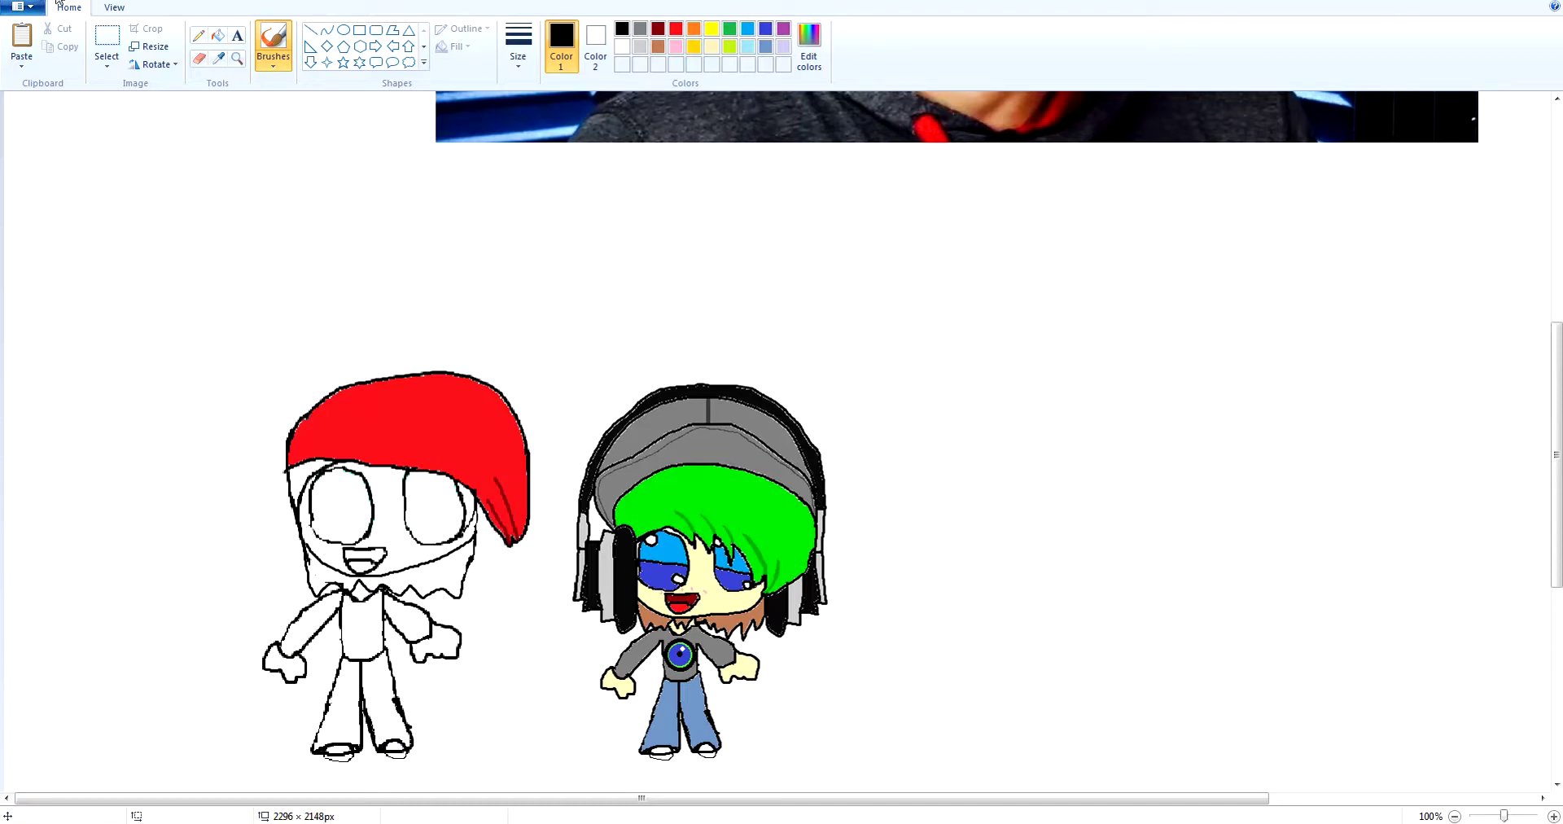
# Draw a black outline of a half-dome attached to a tall rounded bar in the empty space beside the green-haired character.
pyautogui.moveTo(929, 395); pyautogui.dragTo(989, 335)
pyautogui.moveTo(1028, 420)
pyautogui.mouseDown()
pyautogui.moveTo(1027, 492)
pyautogui.moveTo(1000, 502)
pyautogui.moveTo(993, 336)
pyautogui.moveTo(928, 395)
pyautogui.moveTo(935, 448)
pyautogui.moveTo(972, 492)
pyautogui.mouseUp()
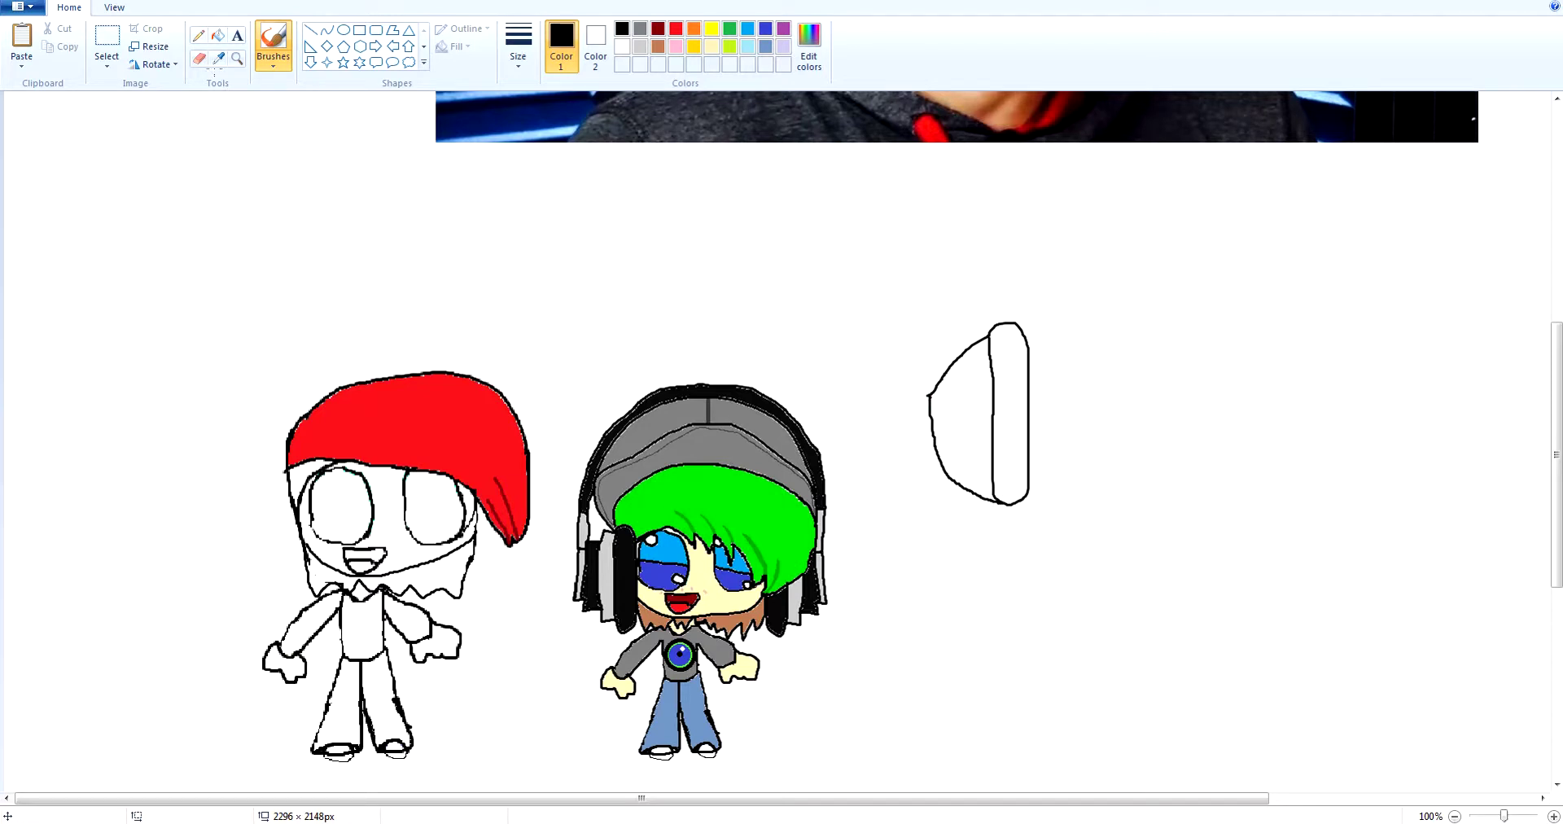
# Fill the gap between the red hair and the face beside the red-haired character's left-hand eye with black, undoing the first fill.
pyautogui.click(217, 35)
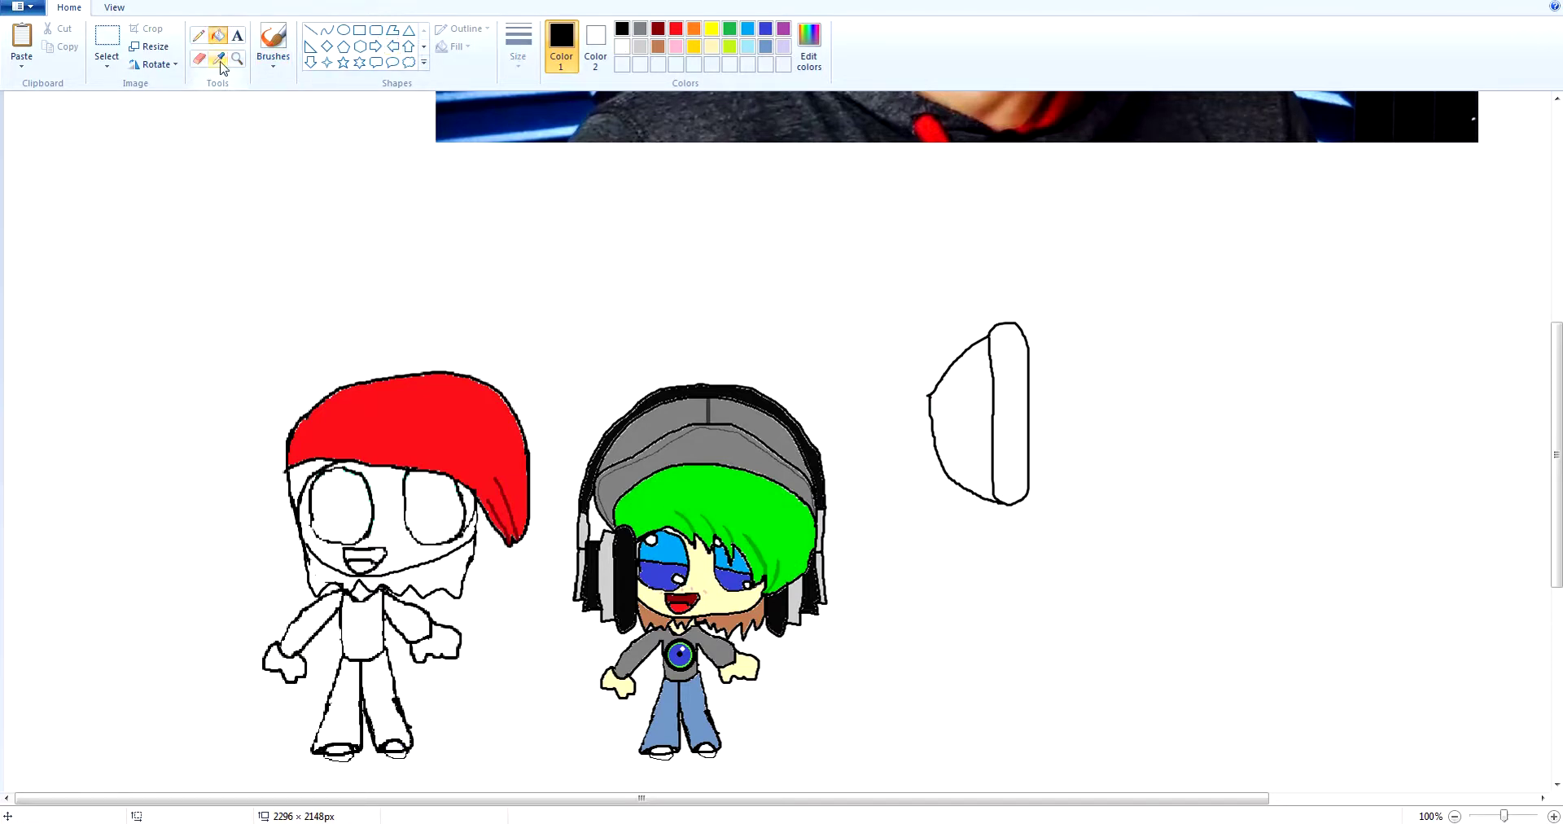
pyautogui.click(314, 470)
pyautogui.hotkey('ctrl', 'z')
pyautogui.click(197, 58)
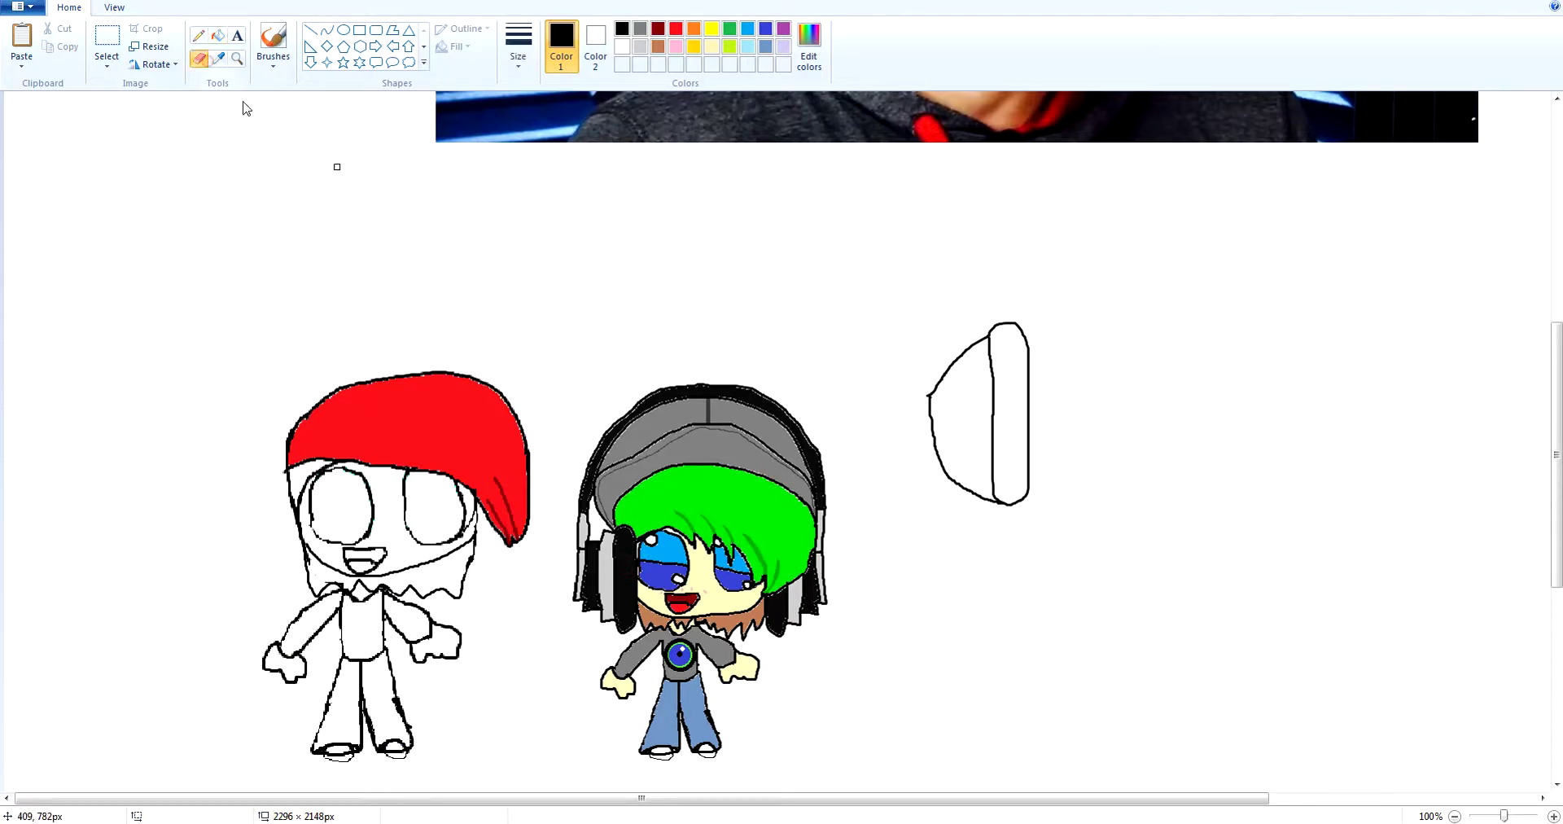
pyautogui.click(218, 35)
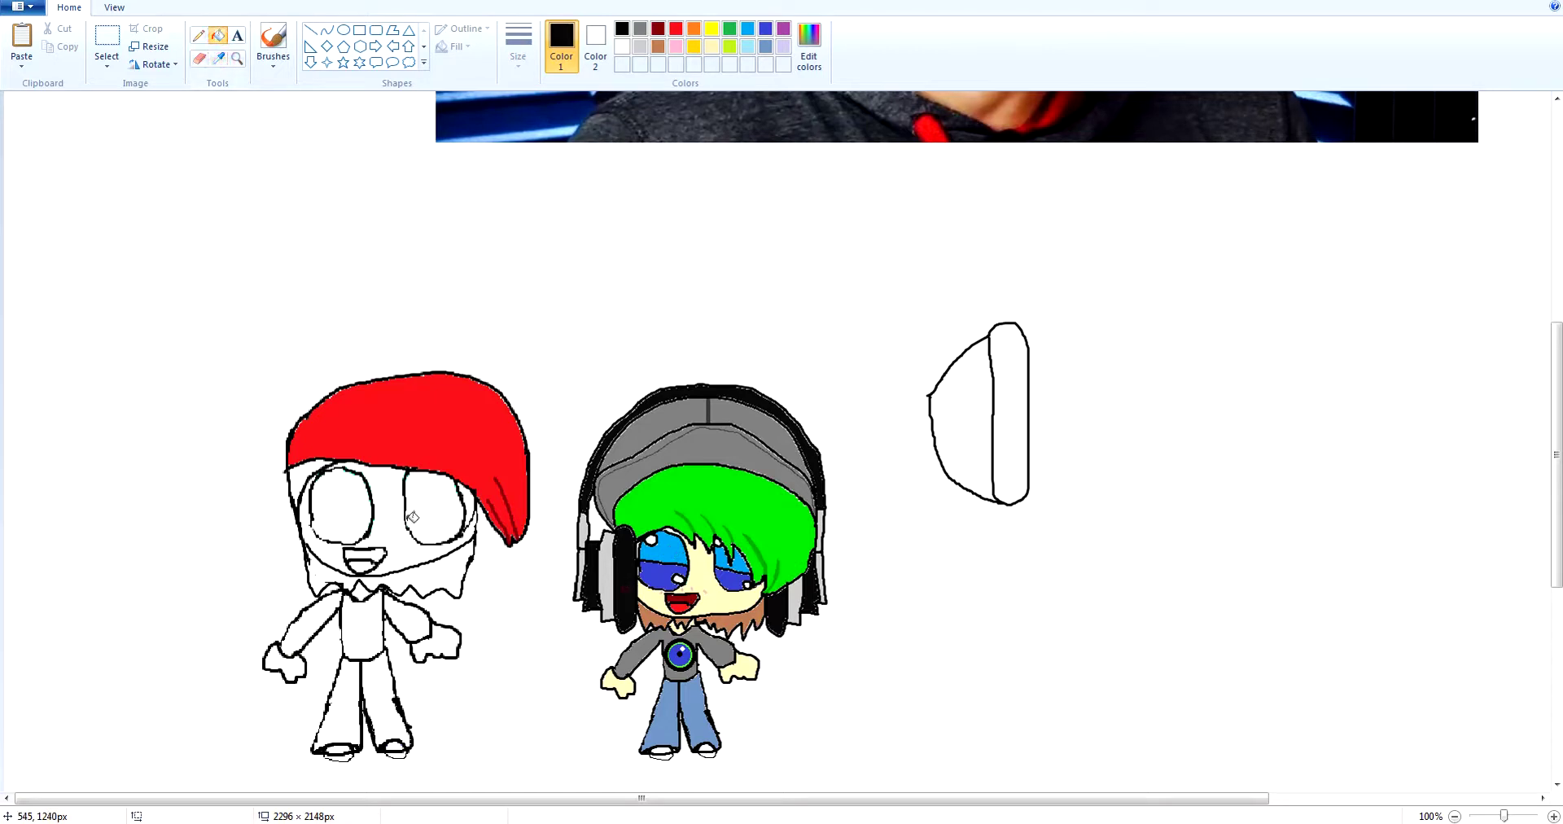
pyautogui.click(307, 465)
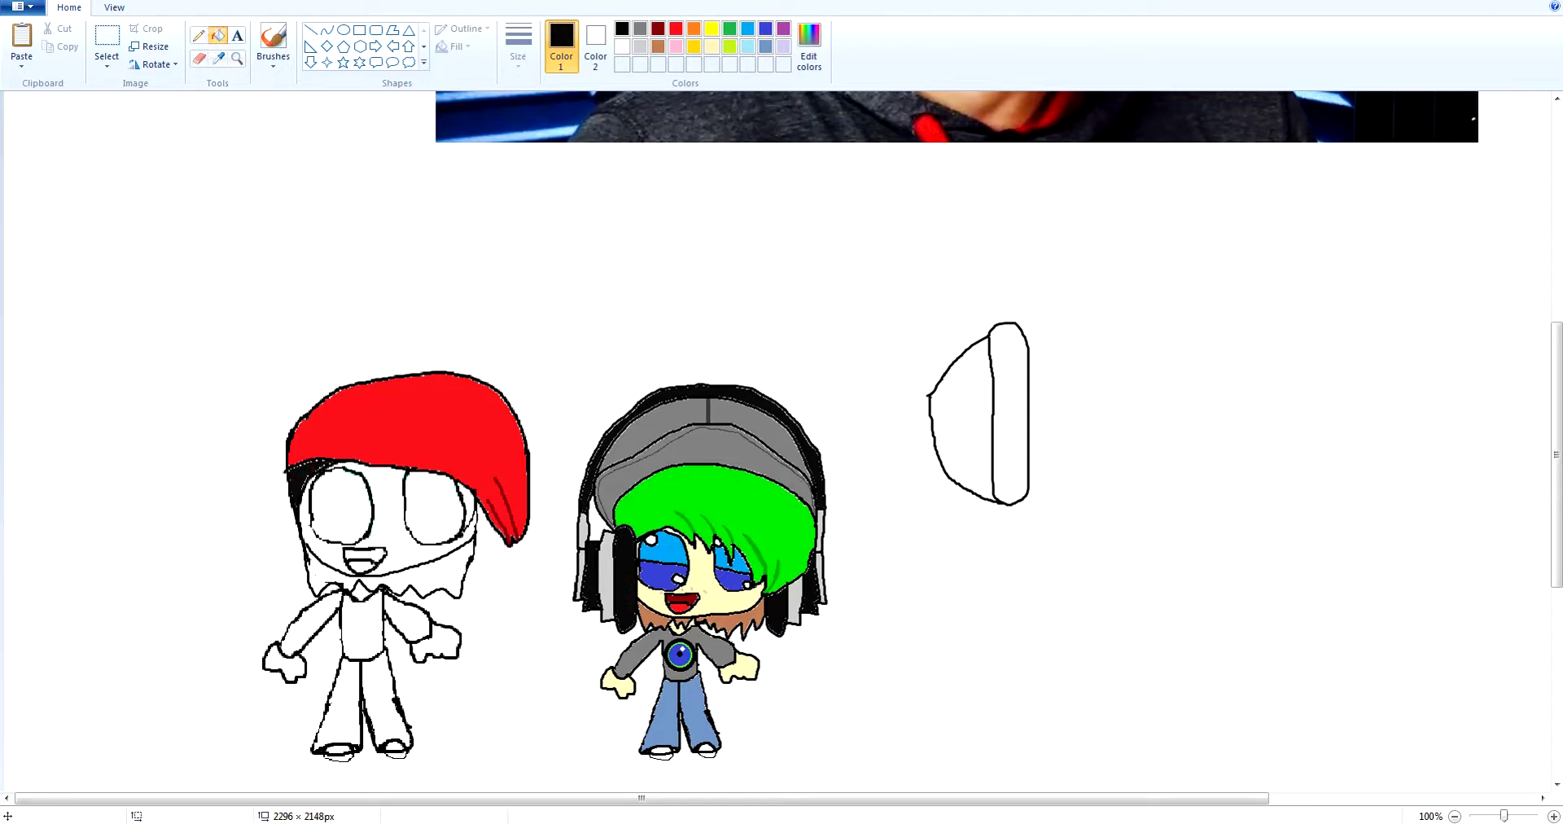
# Draw a black dividing line across each of the red-haired character's eyes and small highlight circles in both.
pyautogui.click(273, 39)
pyautogui.click(622, 46)
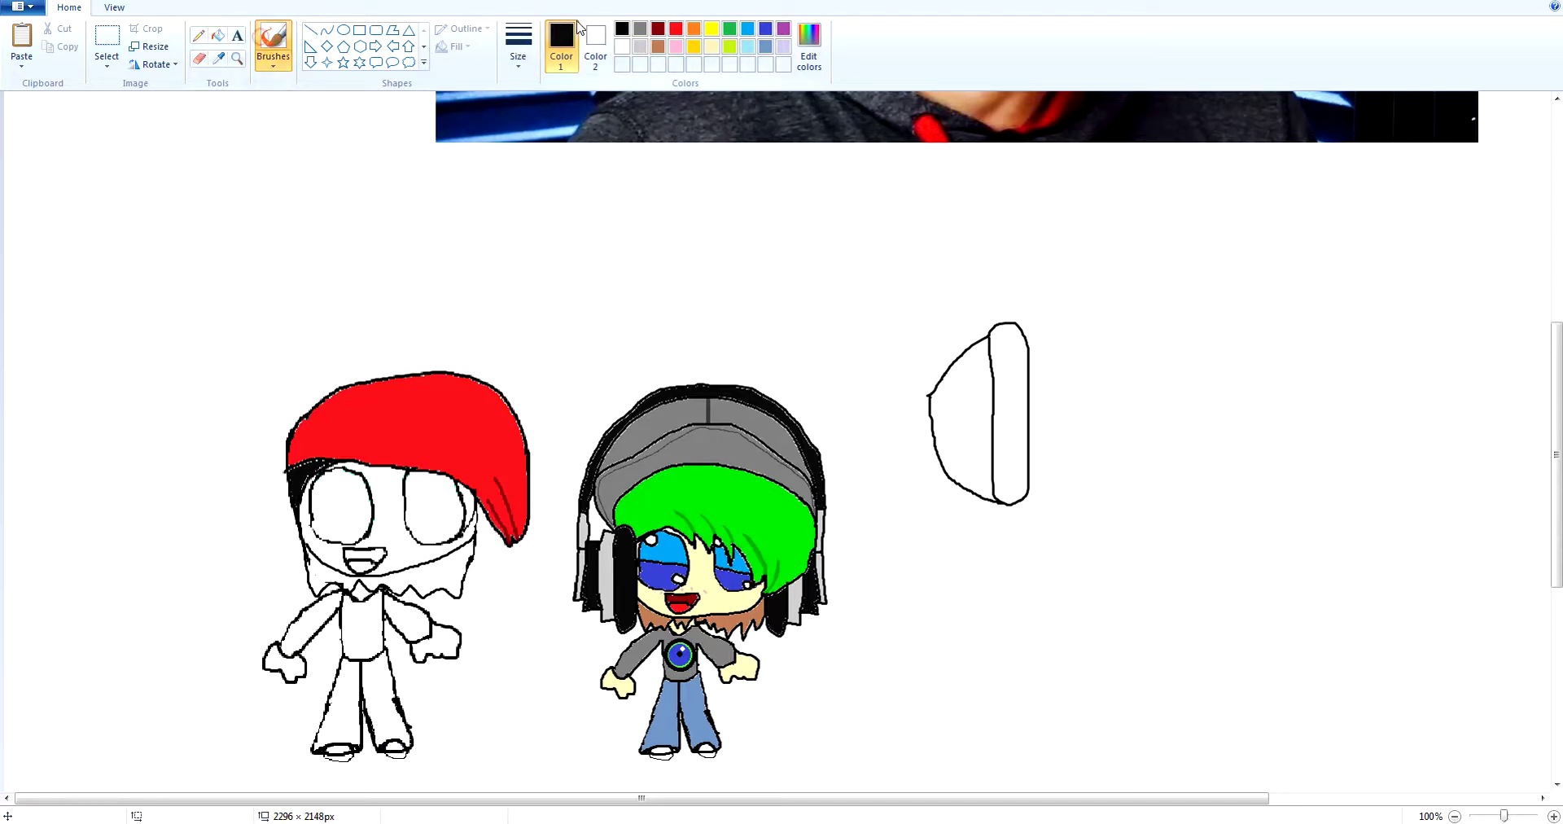
pyautogui.click(621, 31)
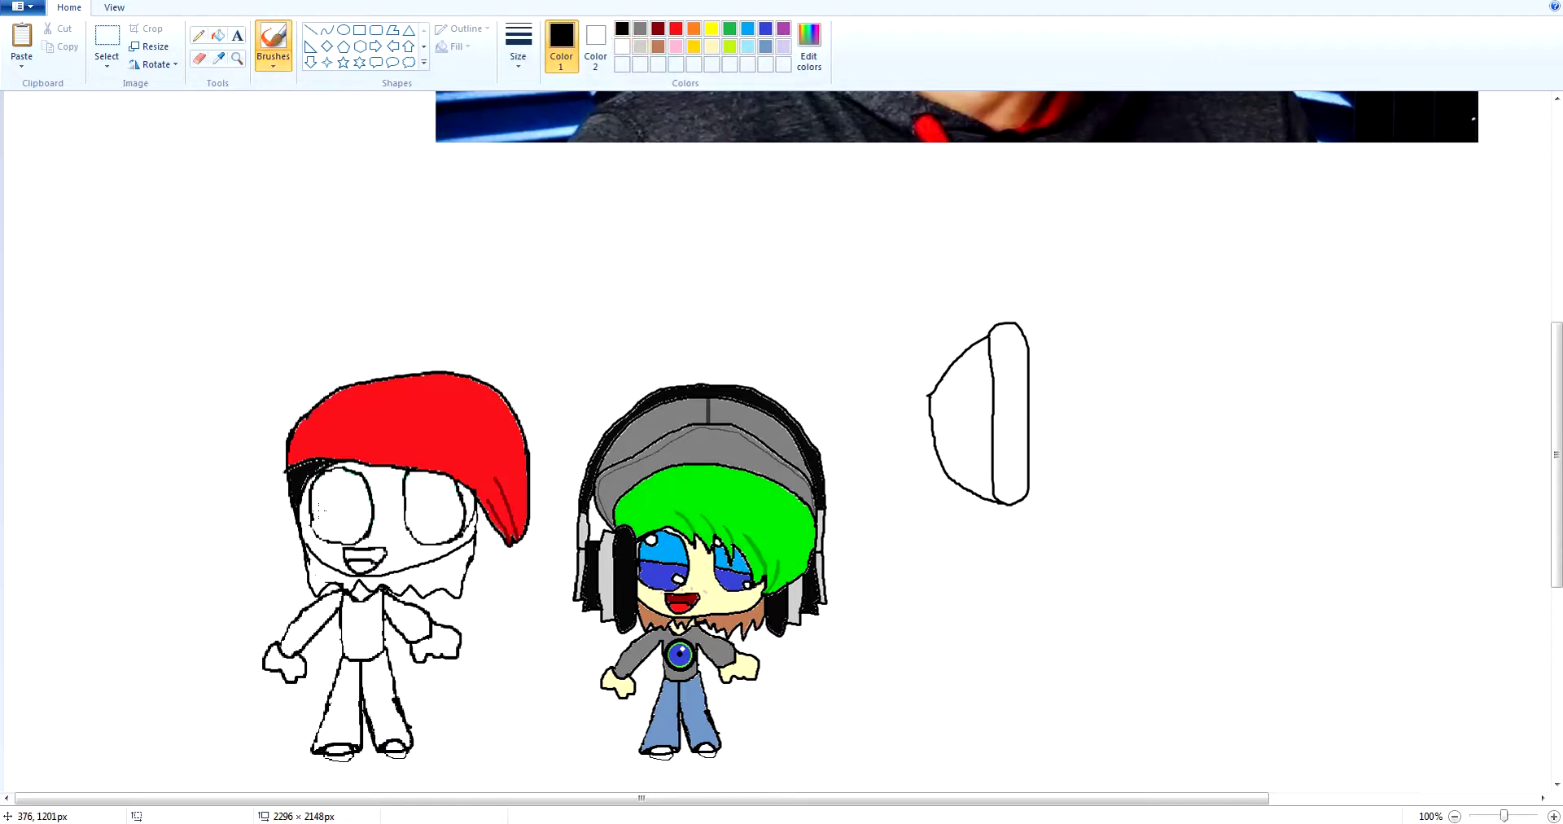
pyautogui.moveTo(309, 506); pyautogui.dragTo(374, 514)
pyautogui.moveTo(359, 527); pyautogui.dragTo(360, 536)
pyautogui.scroll(7, 424, 505)
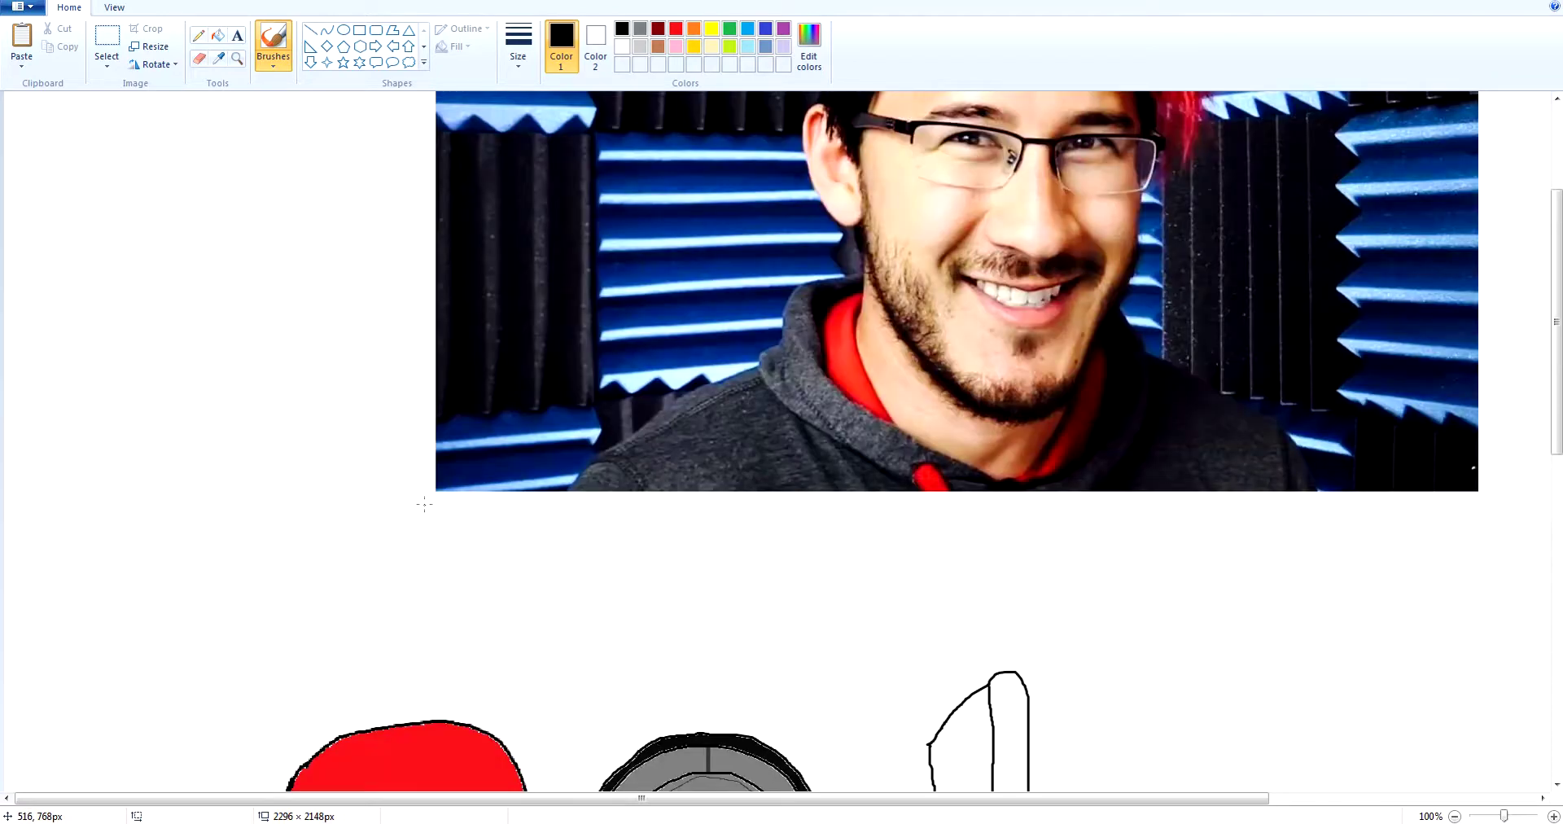
pyautogui.scroll(-4, 424, 512)
pyautogui.scroll(-5, 424, 511)
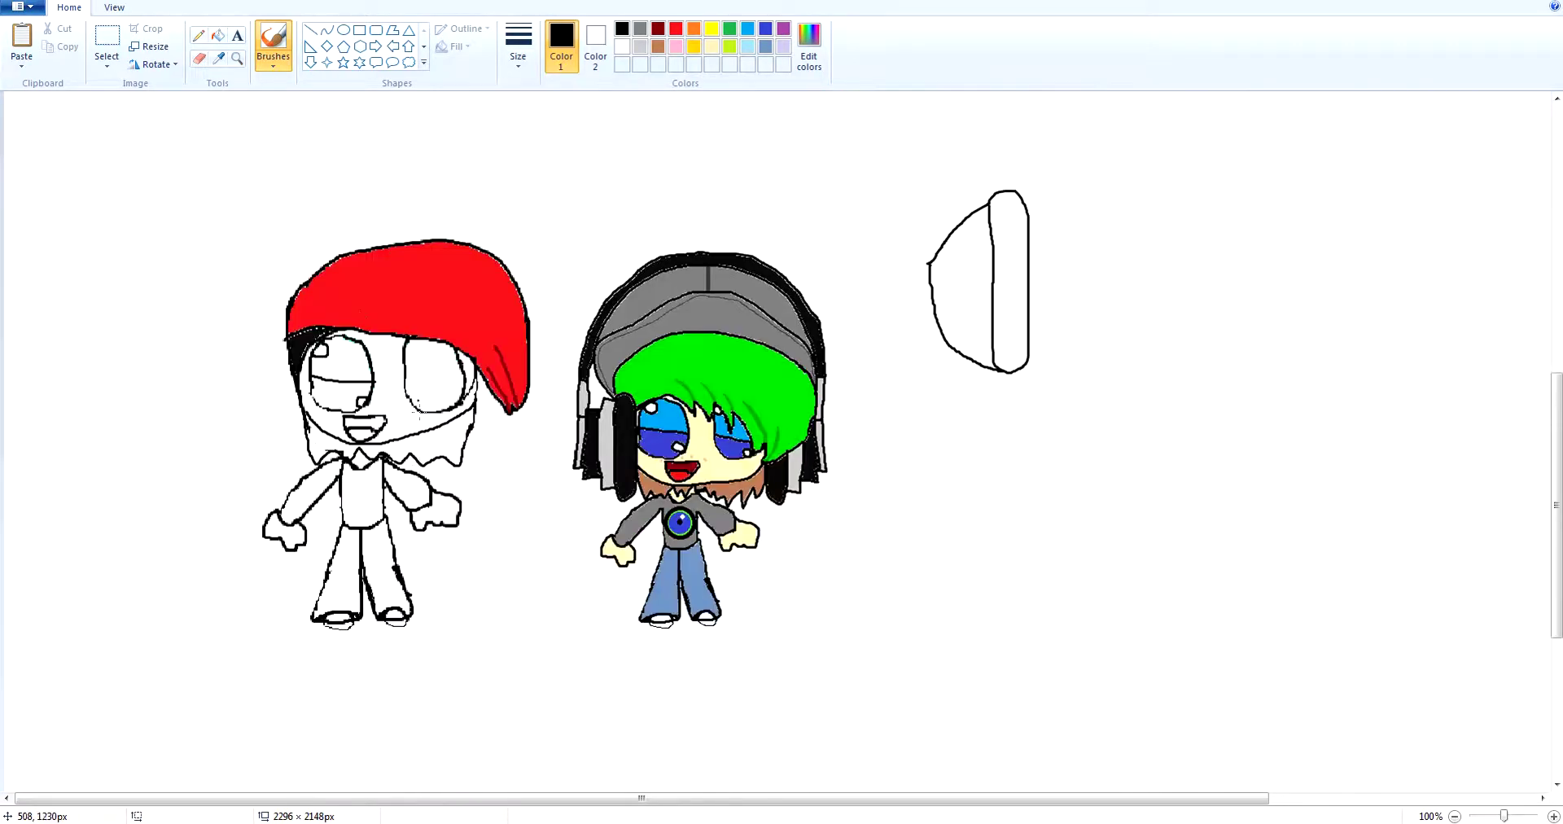
pyautogui.moveTo(416, 378); pyautogui.dragTo(459, 382)
pyautogui.moveTo(457, 398); pyautogui.dragTo(446, 396)
# Fill the upper half of both of the red-haired character's eyes with light blue.
pyautogui.click(217, 35)
pyautogui.click(747, 29)
pyautogui.click(347, 380)
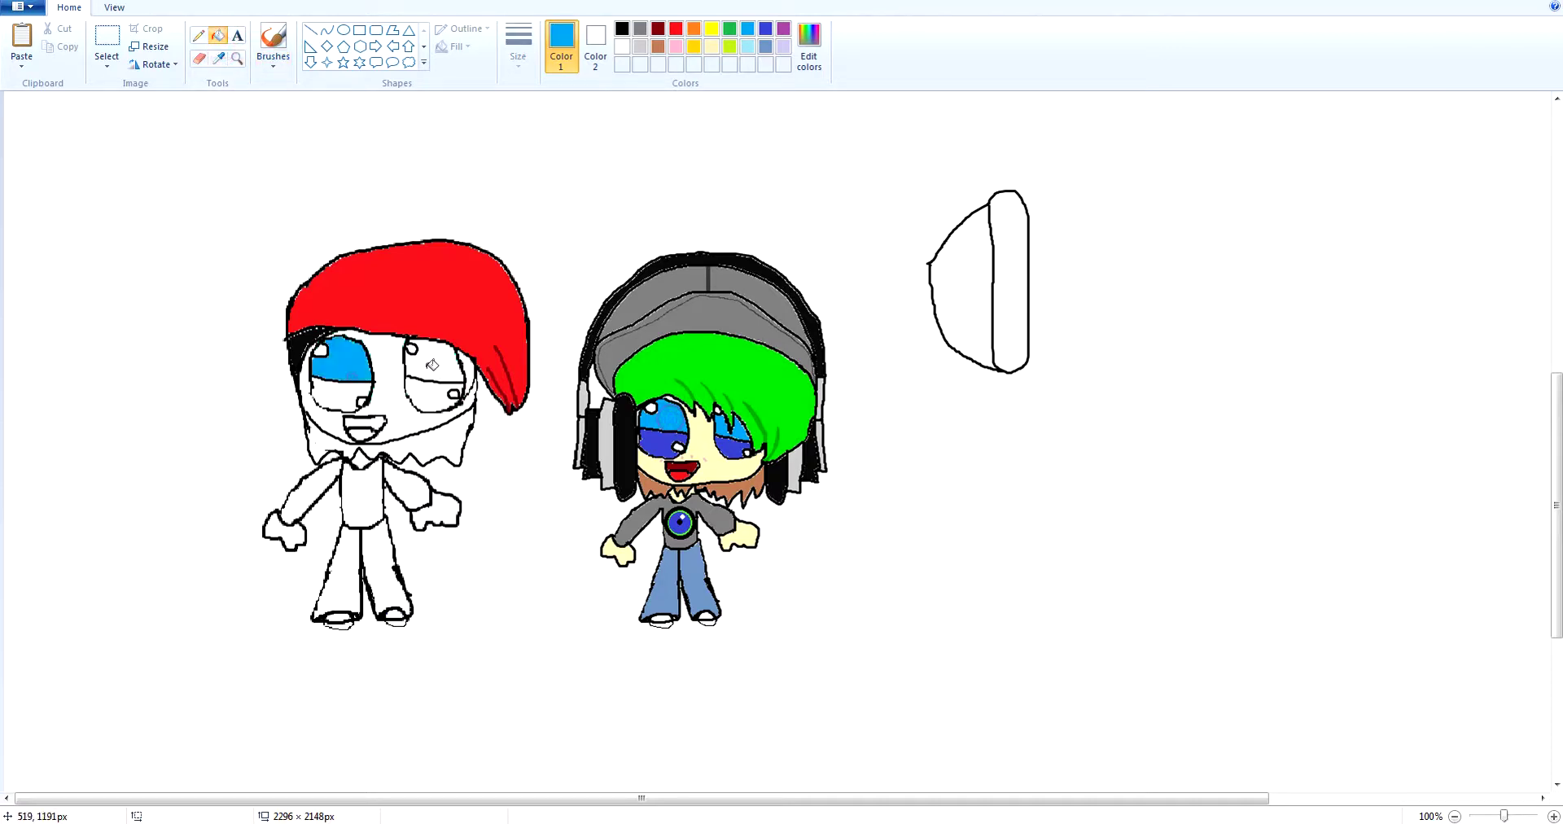
pyautogui.click(423, 367)
# Fill the lower half of both of the red-haired character's eyes with indigo sampled from the green-haired character's eye.
pyautogui.click(217, 58)
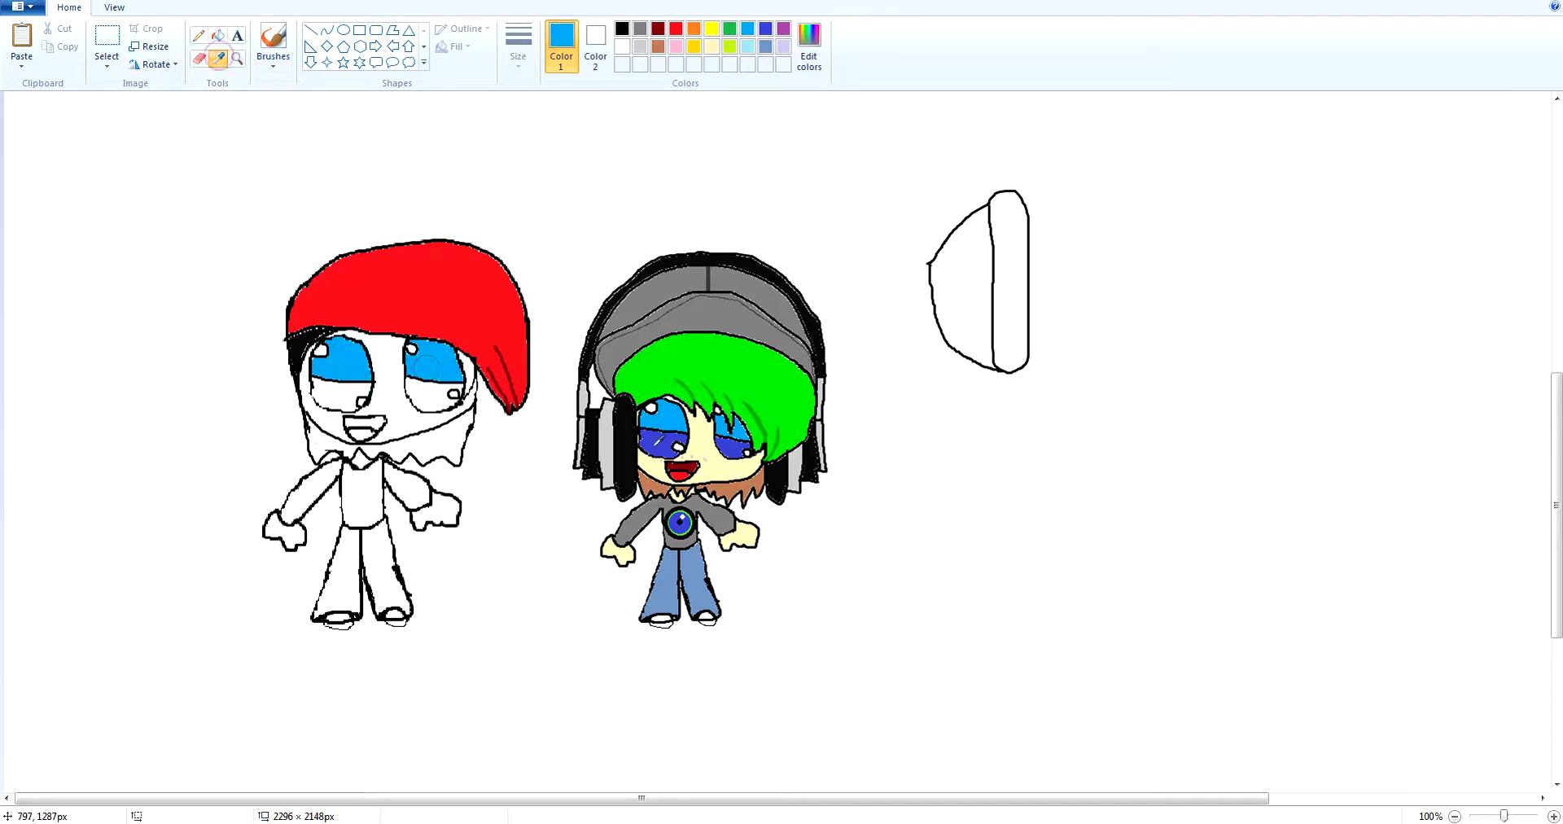
pyautogui.click(659, 440)
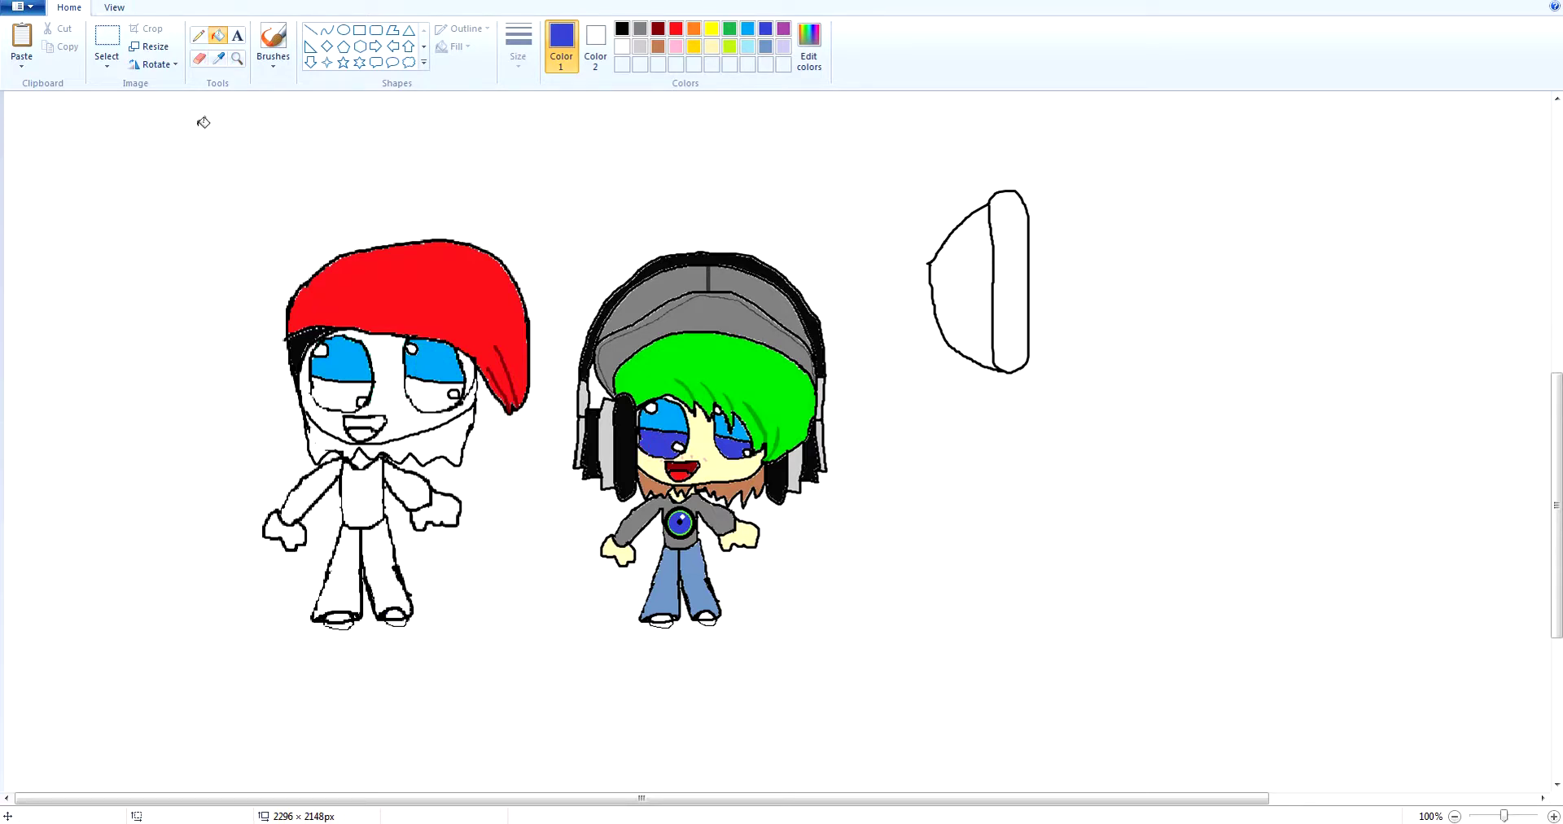
pyautogui.click(335, 382)
pyautogui.click(424, 390)
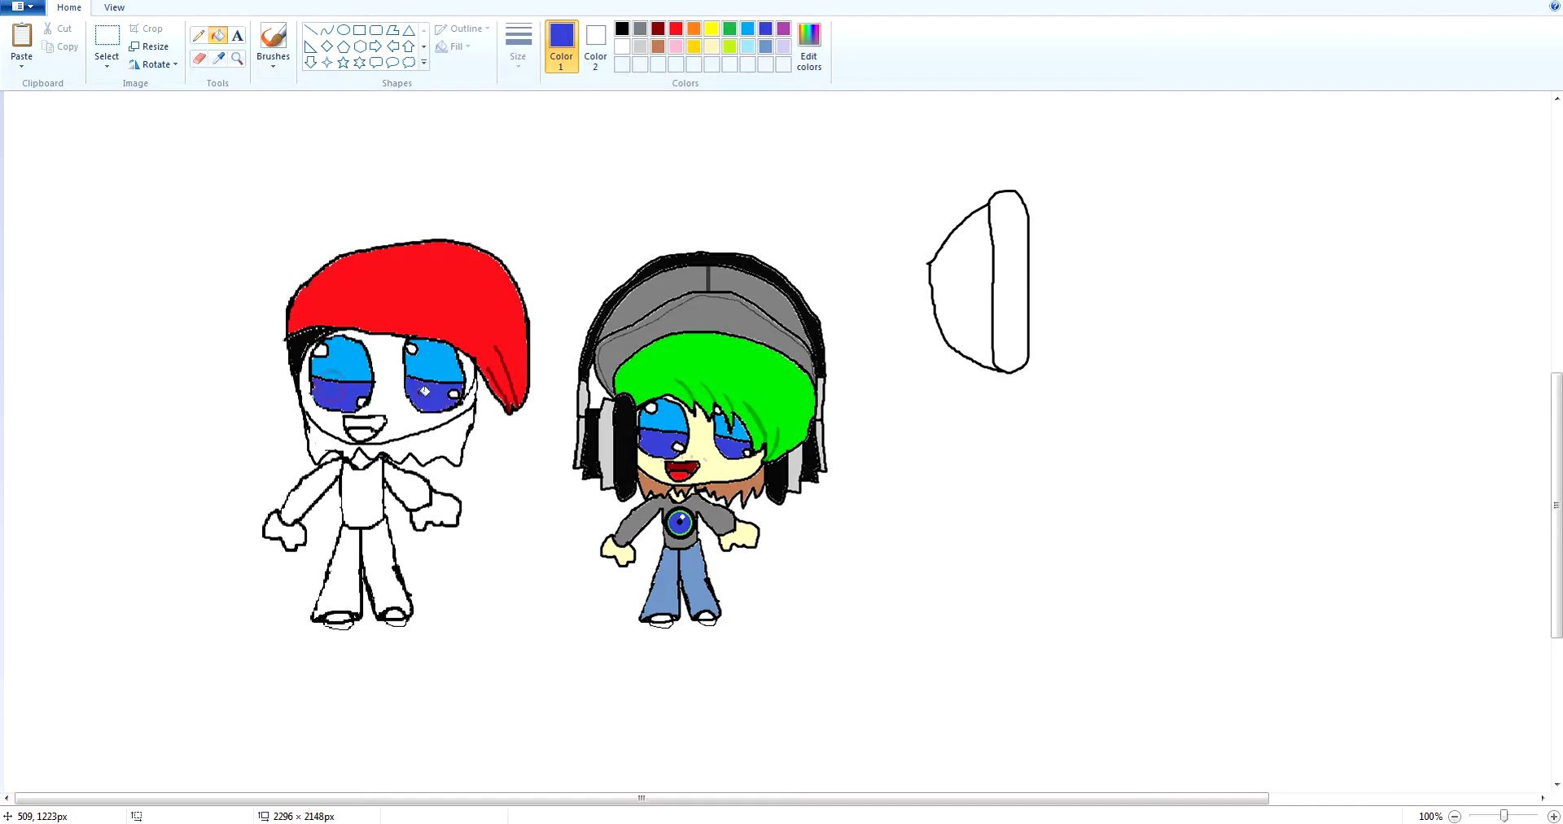
pyautogui.click(218, 57)
pyautogui.click(464, 397)
# Fill the red-haired character's mouth with dark red and the tongue with bright red, sampling both colors from the green-haired character.
pyautogui.click(218, 57)
pyautogui.click(684, 465)
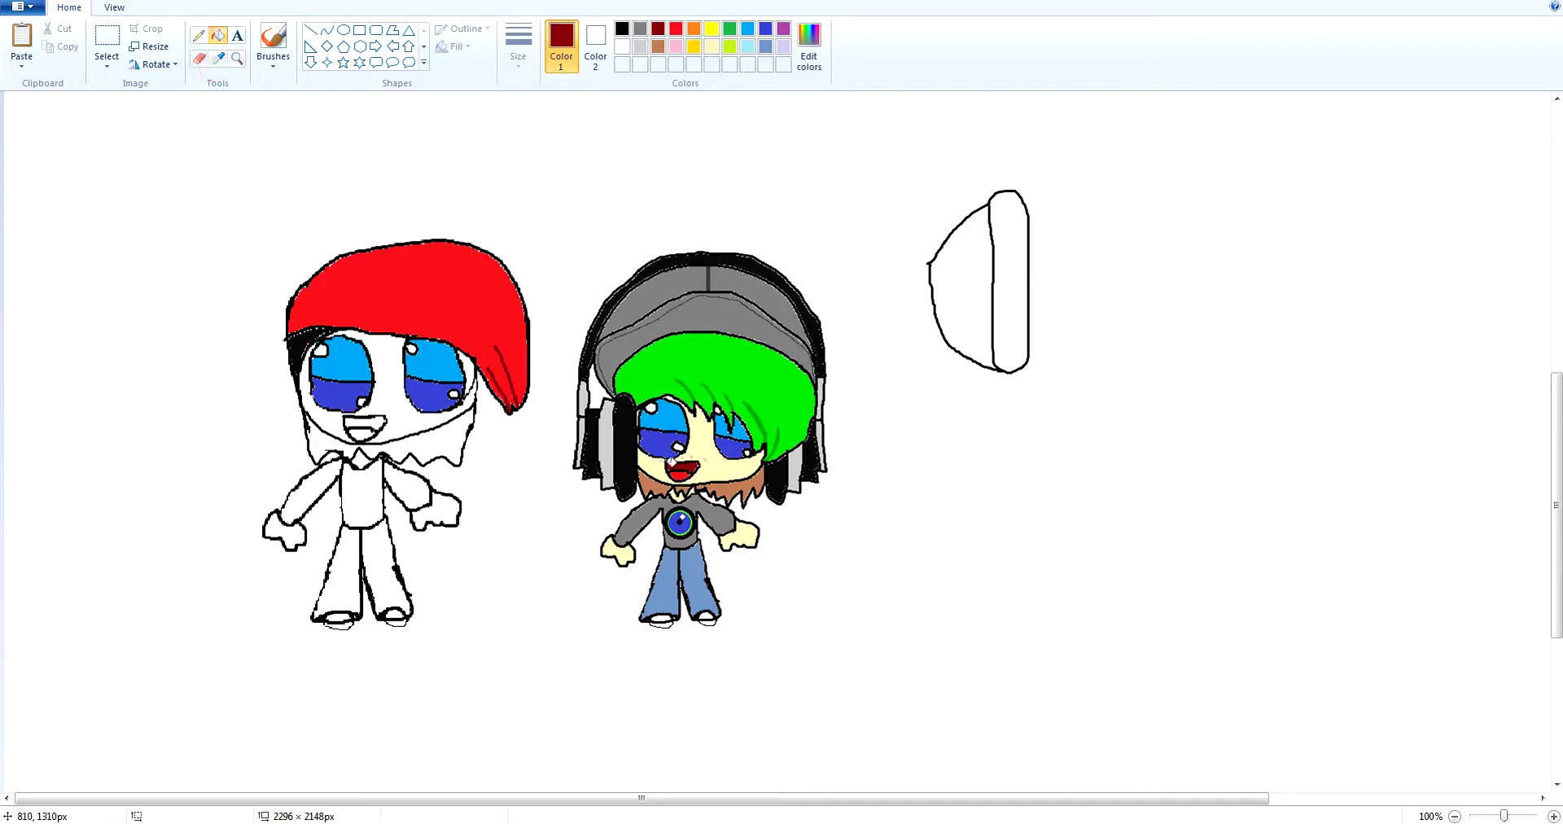
pyautogui.click(380, 418)
pyautogui.click(218, 58)
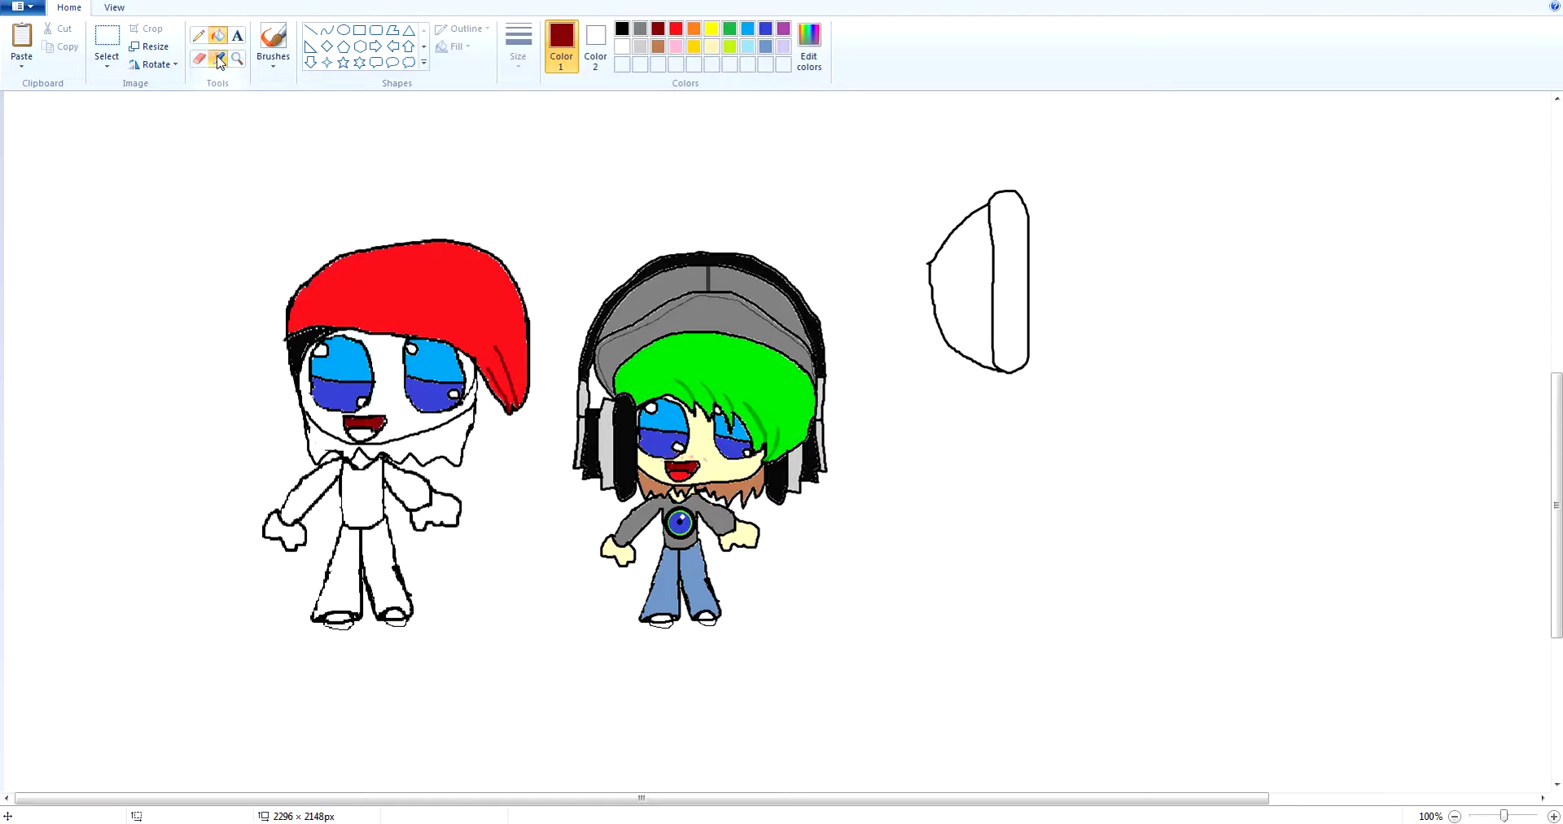
pyautogui.click(688, 468)
pyautogui.click(369, 431)
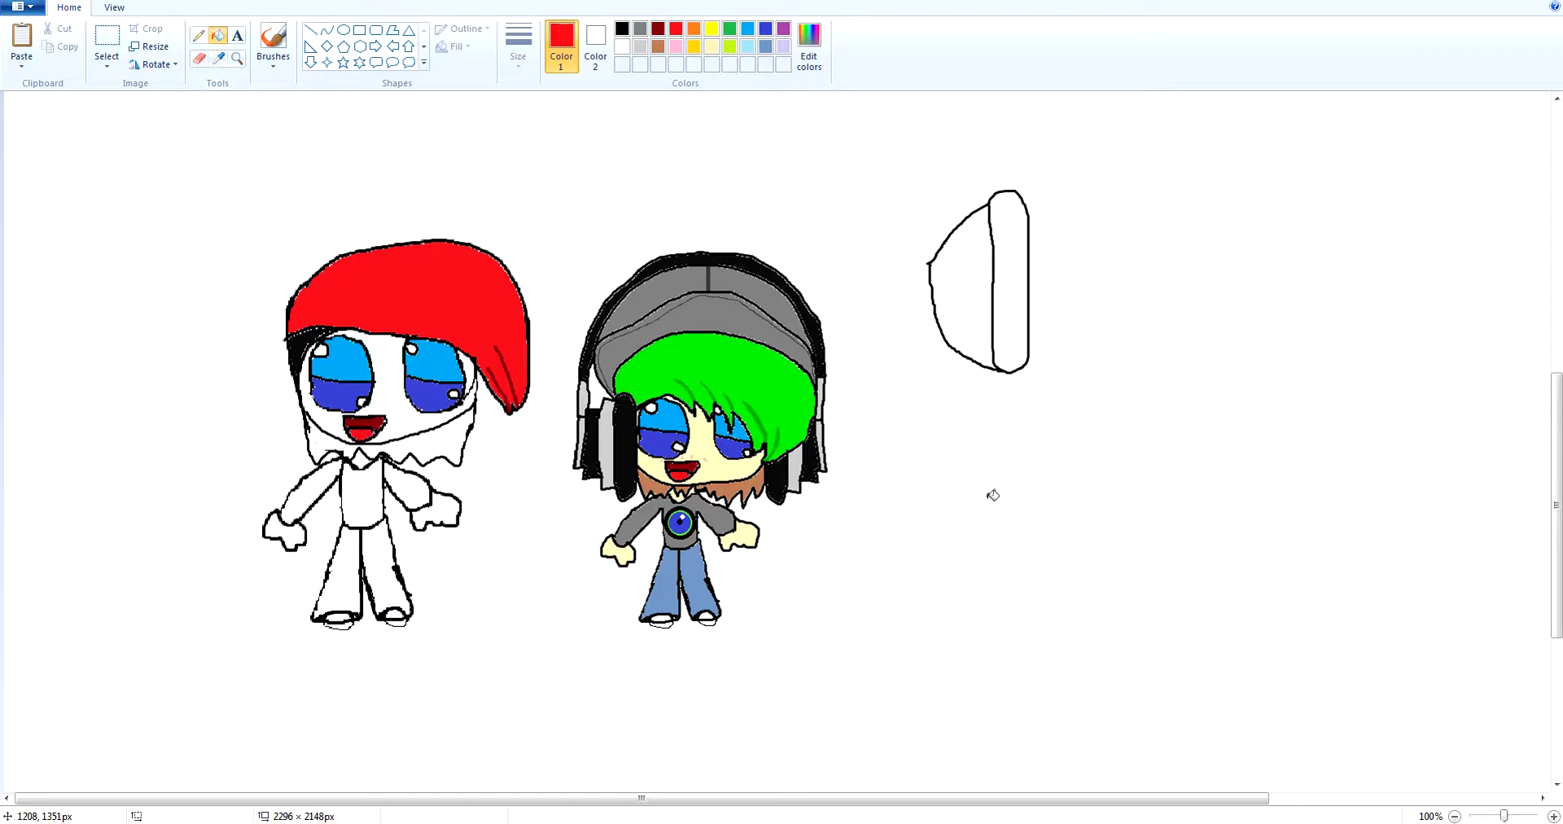
# Draw black sleeve edge lines across both of the red-haired character's arms and erase the stray marks on the arm.
pyautogui.click(275, 41)
pyautogui.click(622, 29)
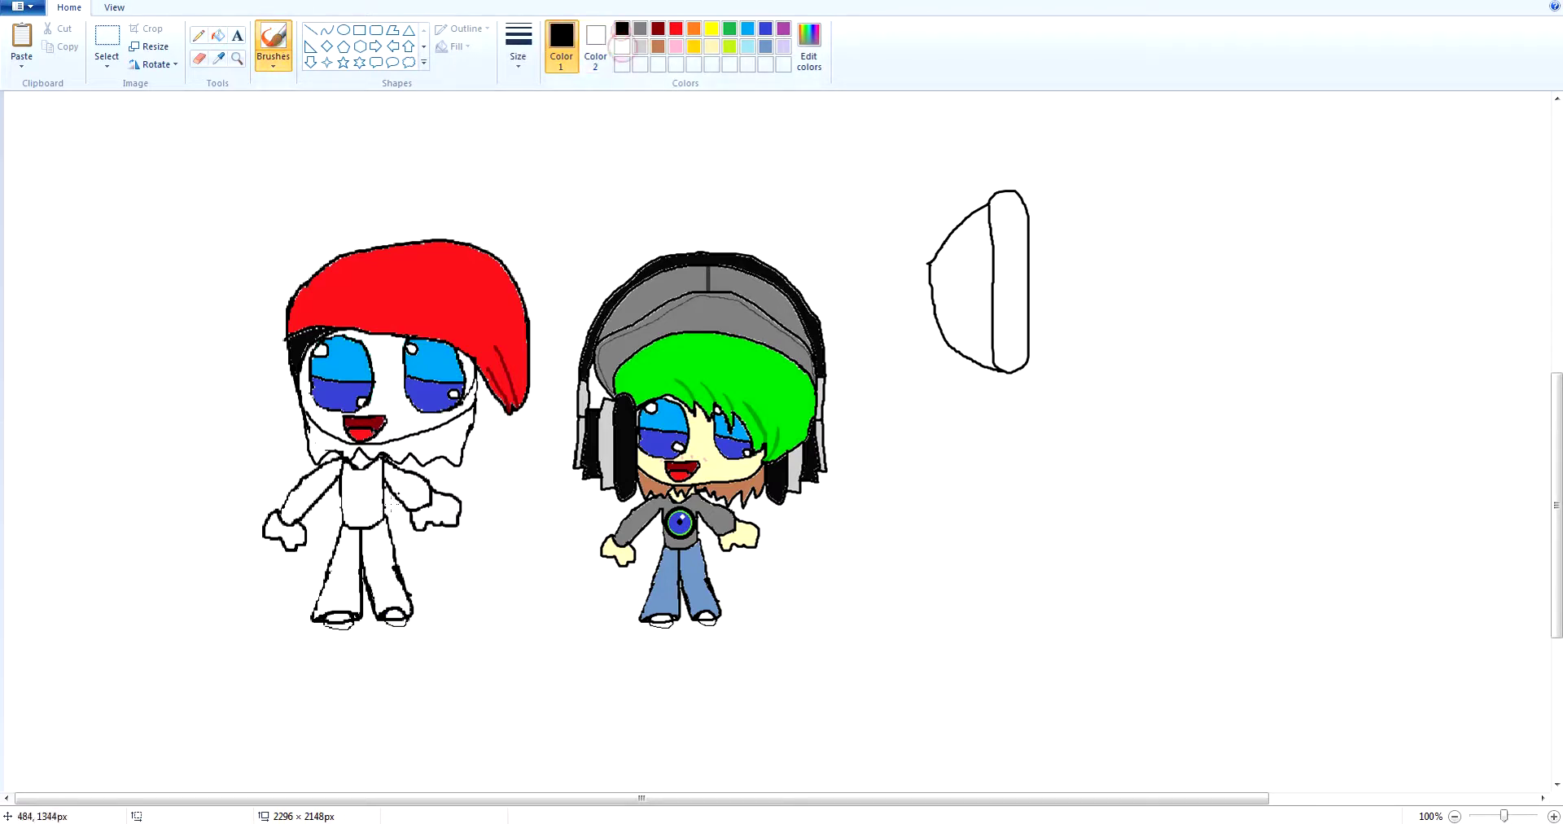
pyautogui.moveTo(401, 489); pyautogui.dragTo(406, 486)
pyautogui.moveTo(318, 480); pyautogui.dragTo(310, 472)
pyautogui.moveTo(325, 483); pyautogui.dragTo(332, 493)
pyautogui.click(198, 58)
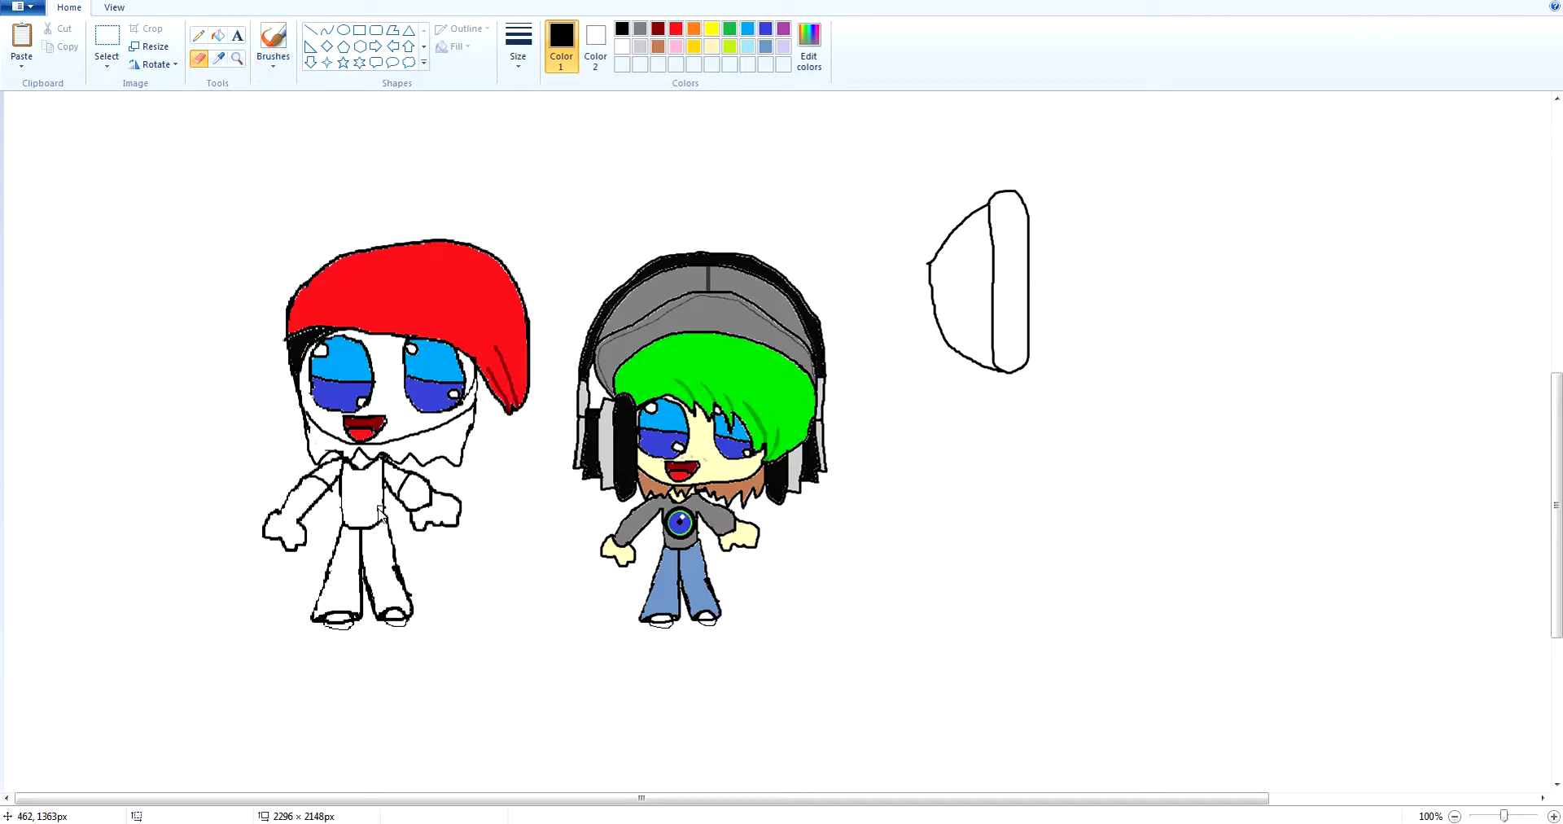
pyautogui.moveTo(421, 512); pyautogui.dragTo(423, 492)
# Fill the red-haired character's face with the pale skin color sampled from the green-haired character's face.
pyautogui.click(218, 36)
pyautogui.click(218, 57)
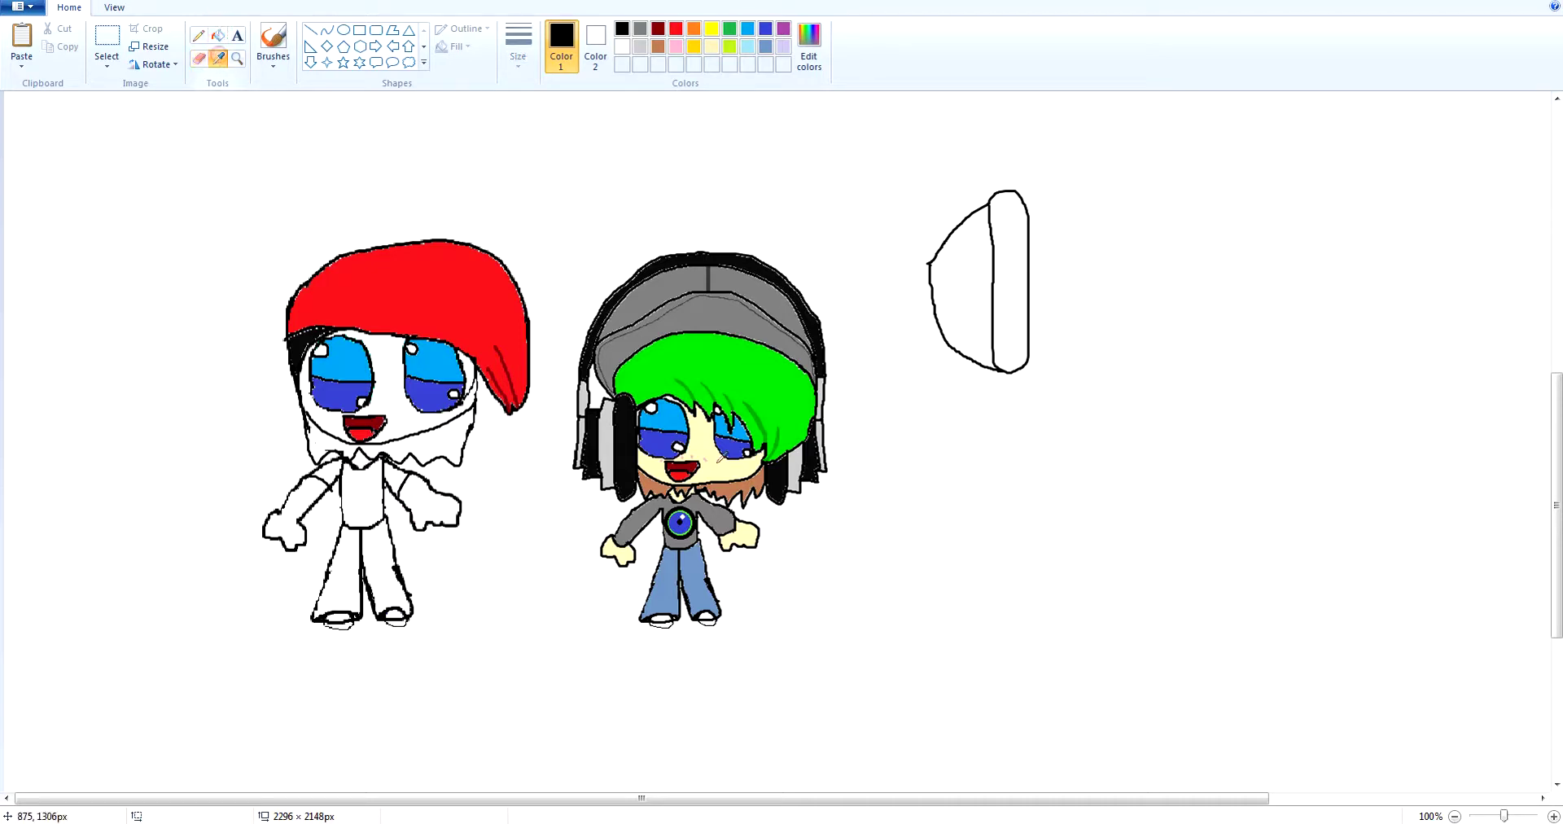
pyautogui.click(715, 459)
pyautogui.click(412, 421)
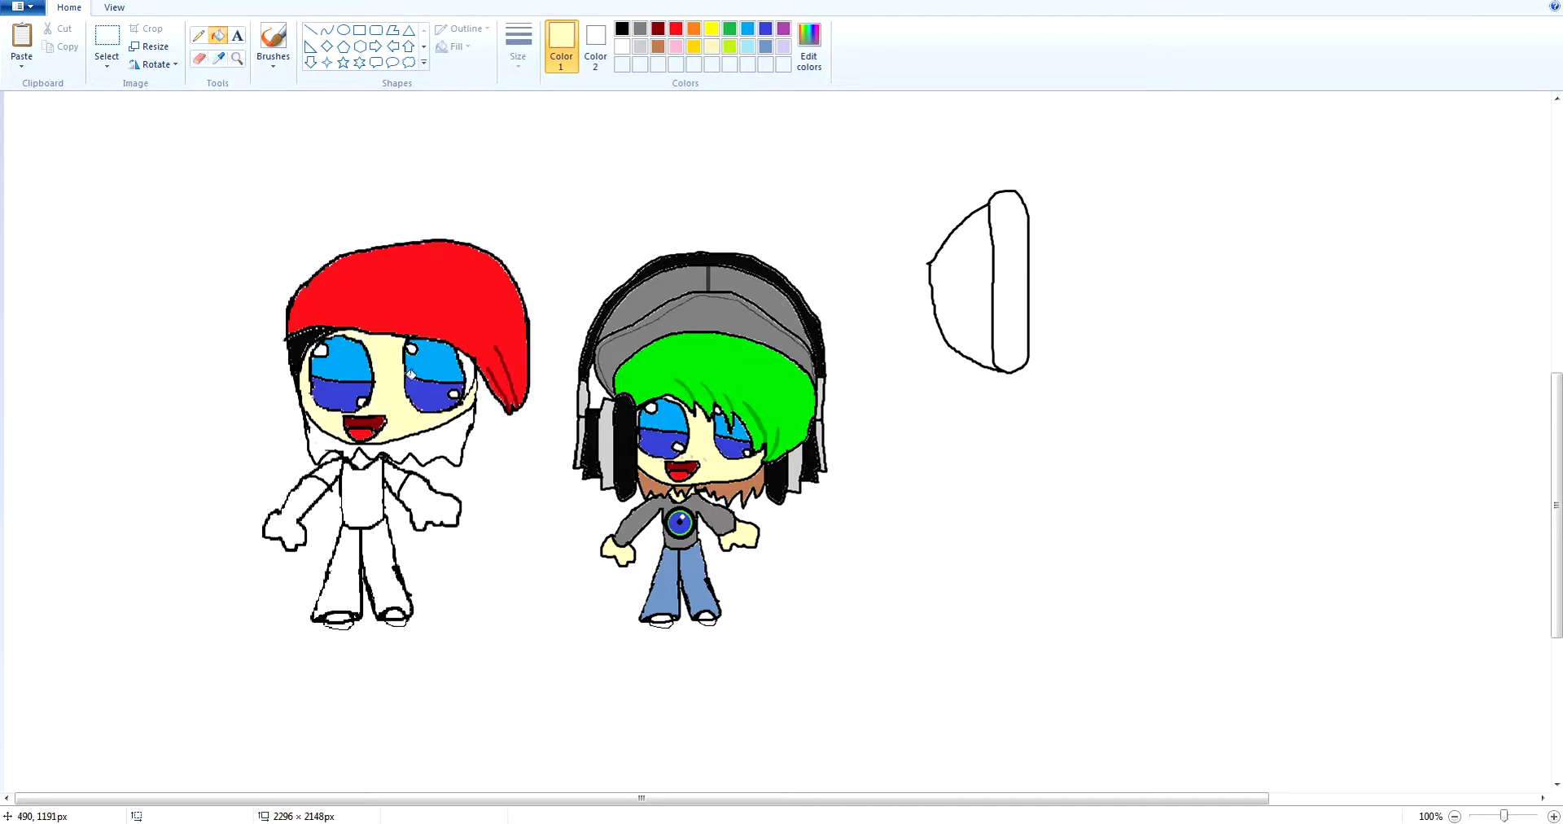
pyautogui.click(273, 41)
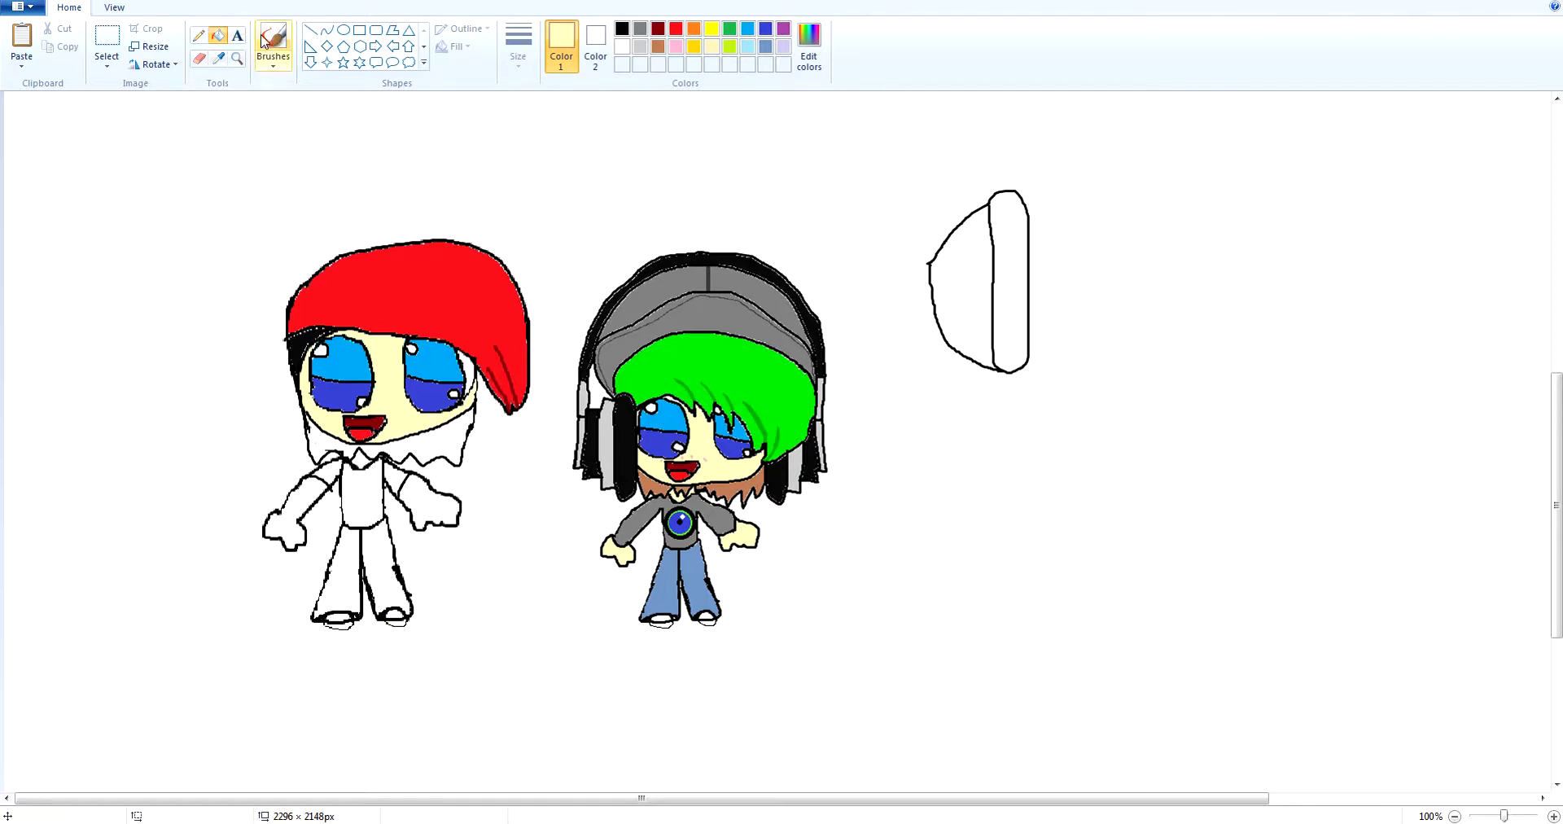
pyautogui.click(622, 29)
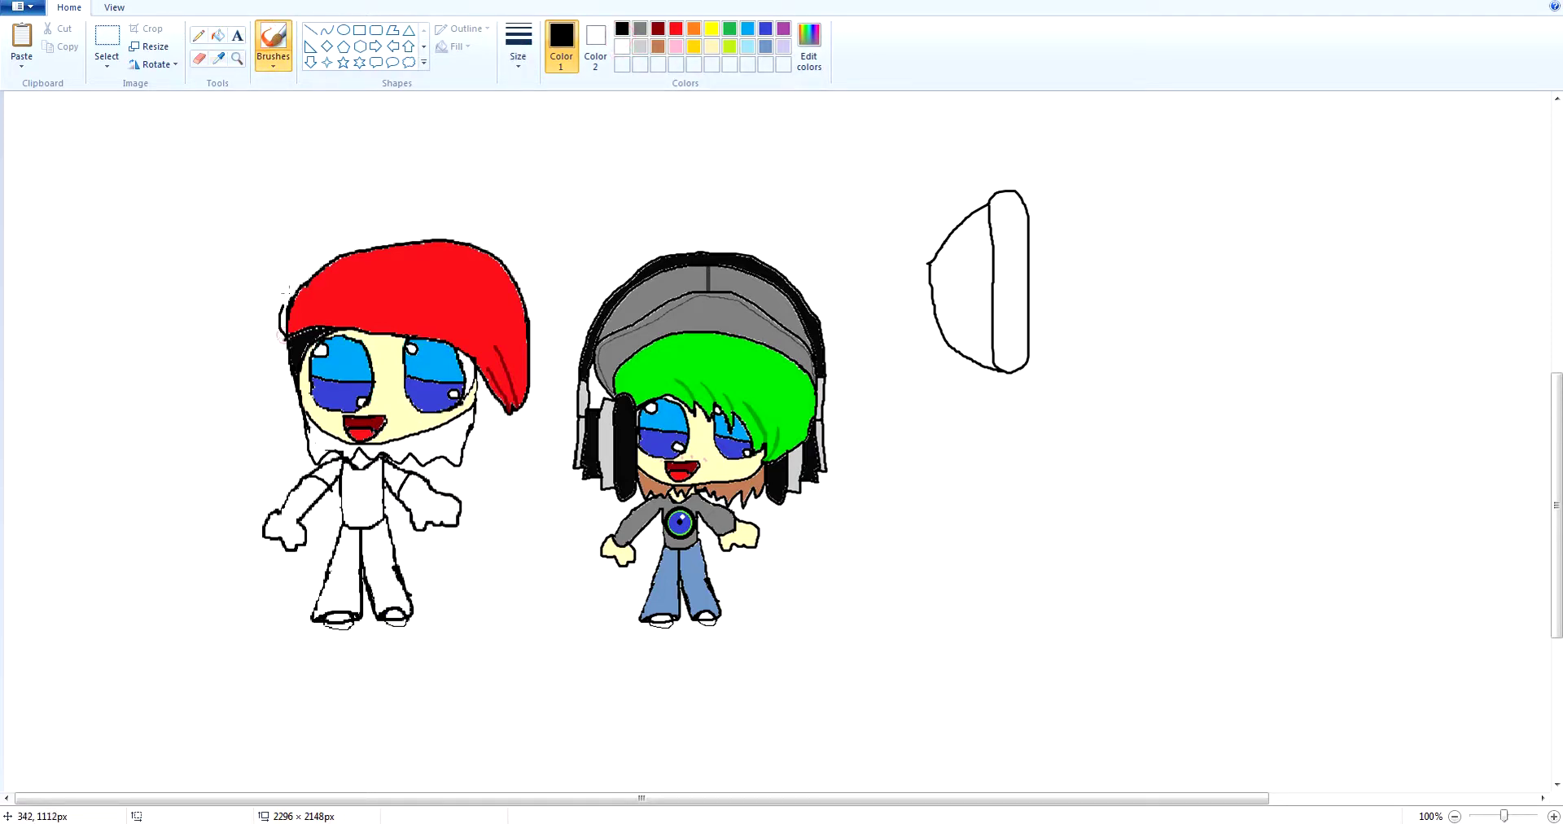
pyautogui.moveTo(287, 291); pyautogui.dragTo(331, 216)
pyautogui.click(199, 58)
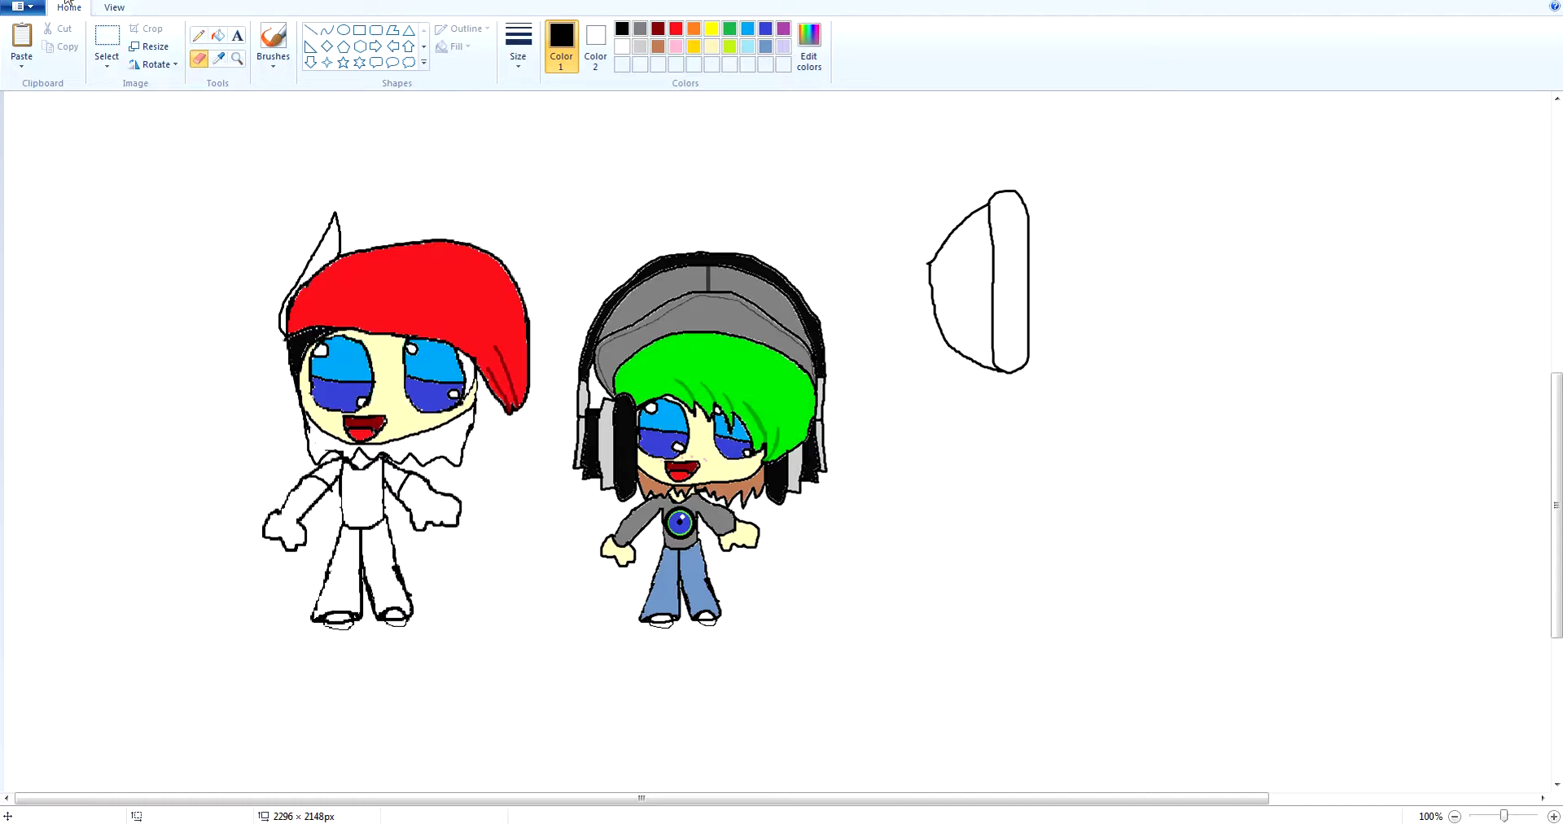
pyautogui.hotkey('ctrl', 'z')
pyautogui.click(274, 41)
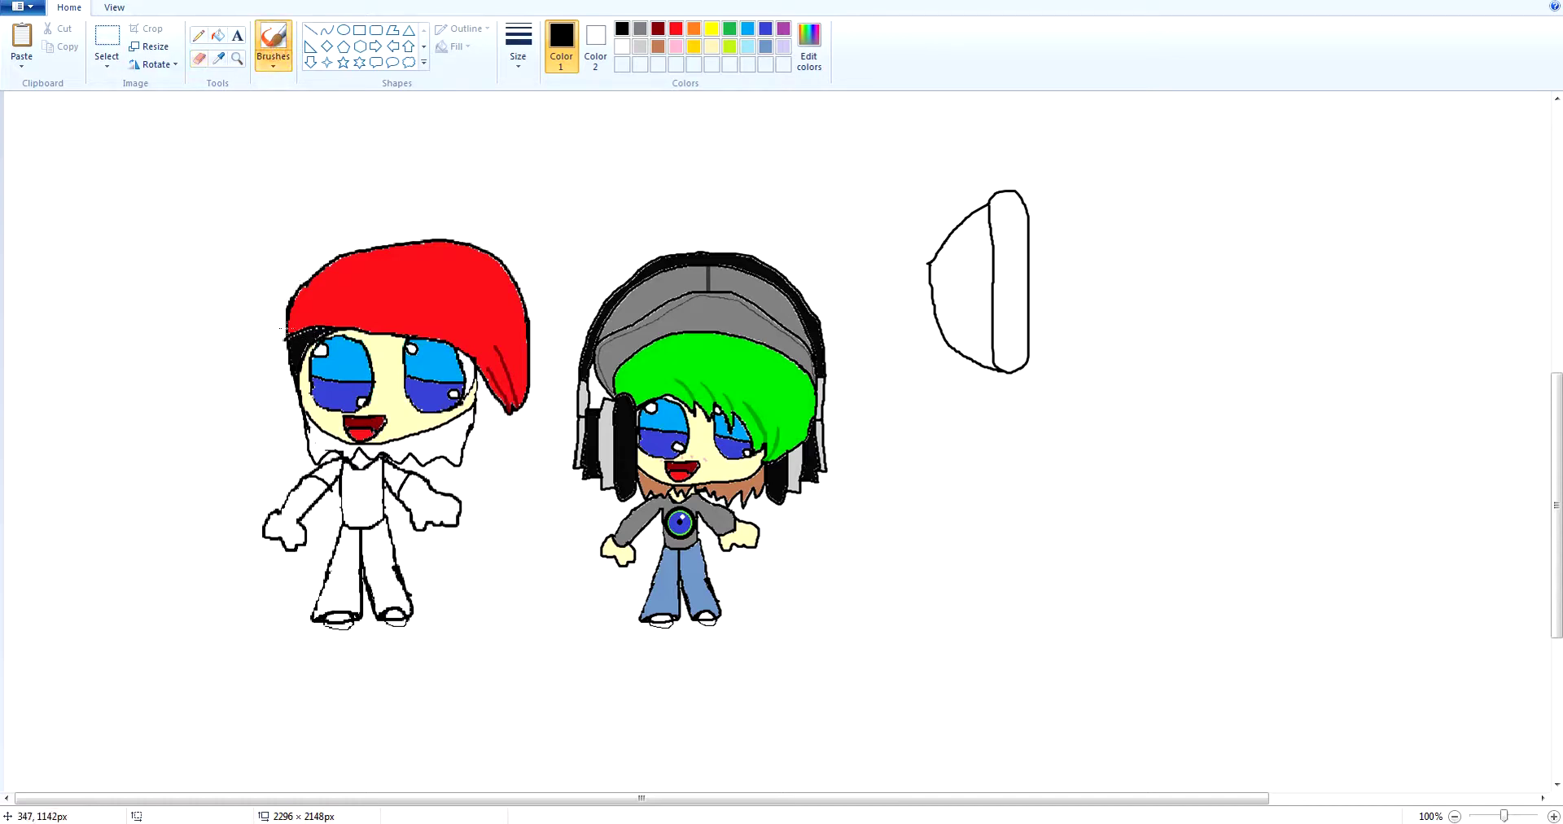
pyautogui.moveTo(285, 292); pyautogui.dragTo(347, 221)
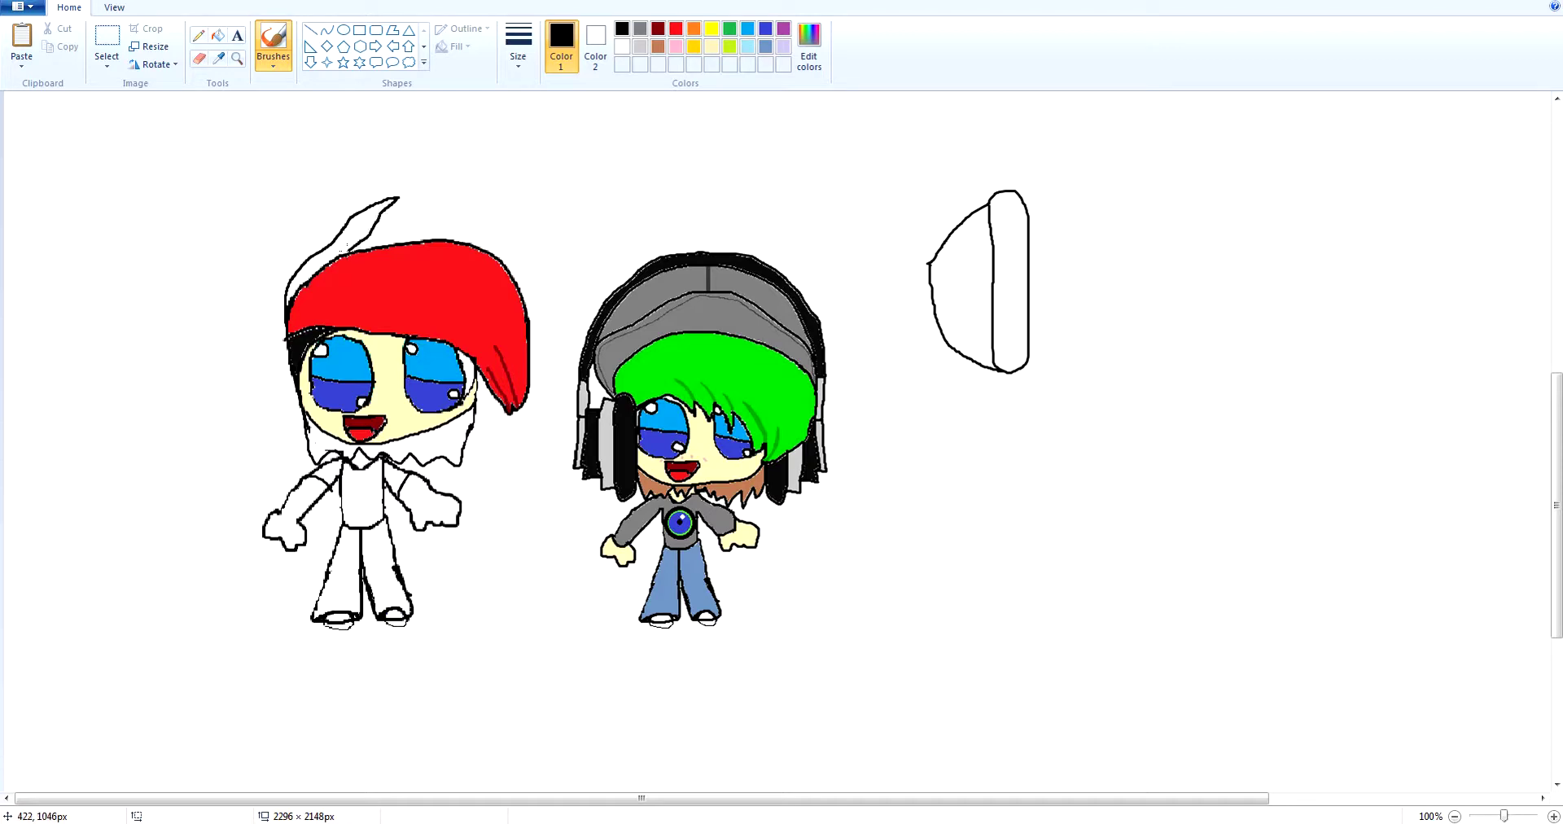
pyautogui.hotkey('ctrl', 'z')
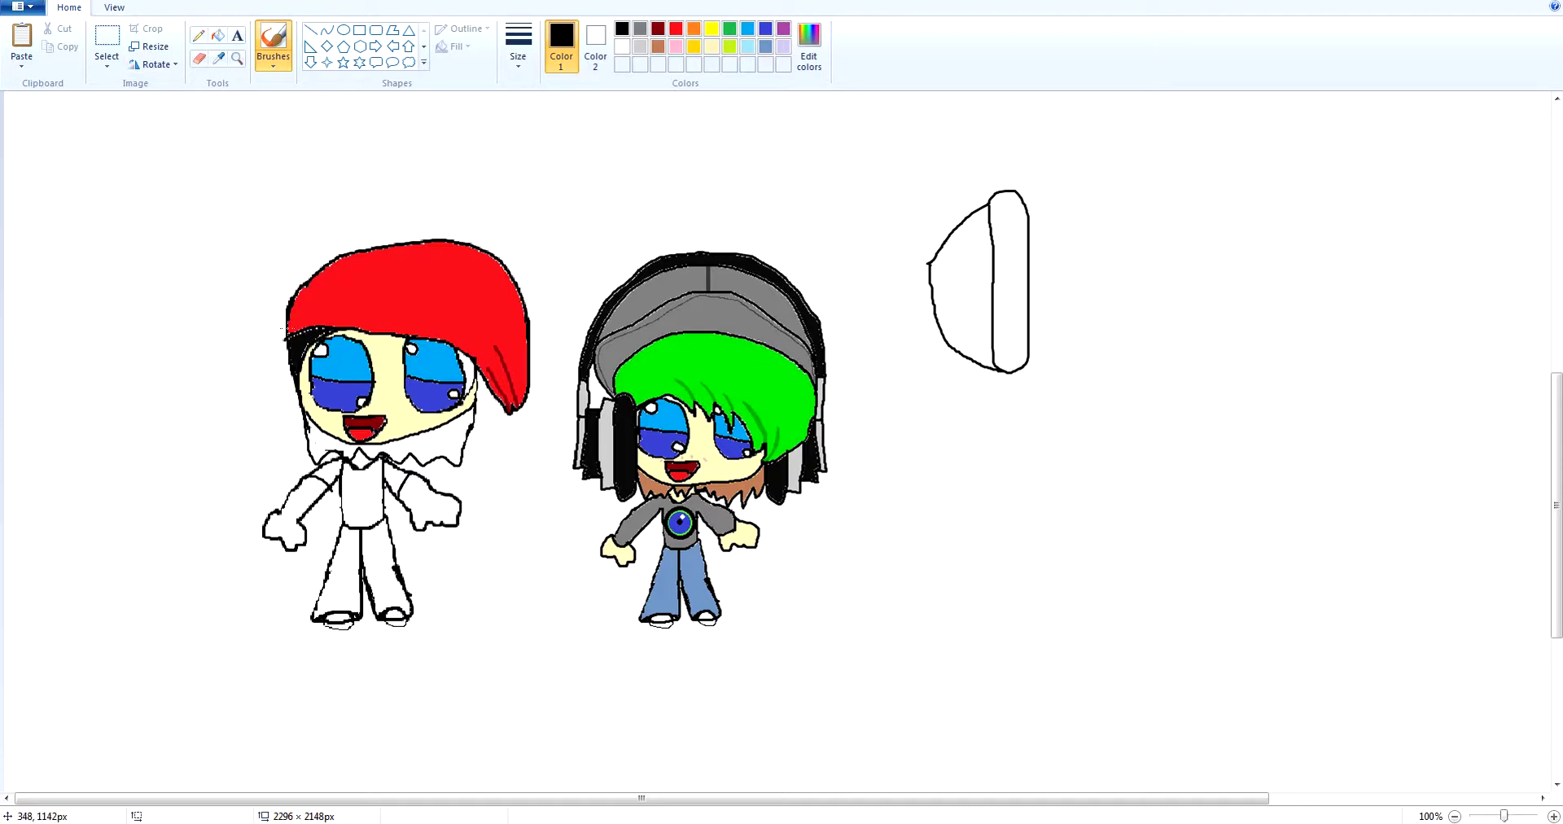
pyautogui.moveTo(287, 284); pyautogui.dragTo(380, 182)
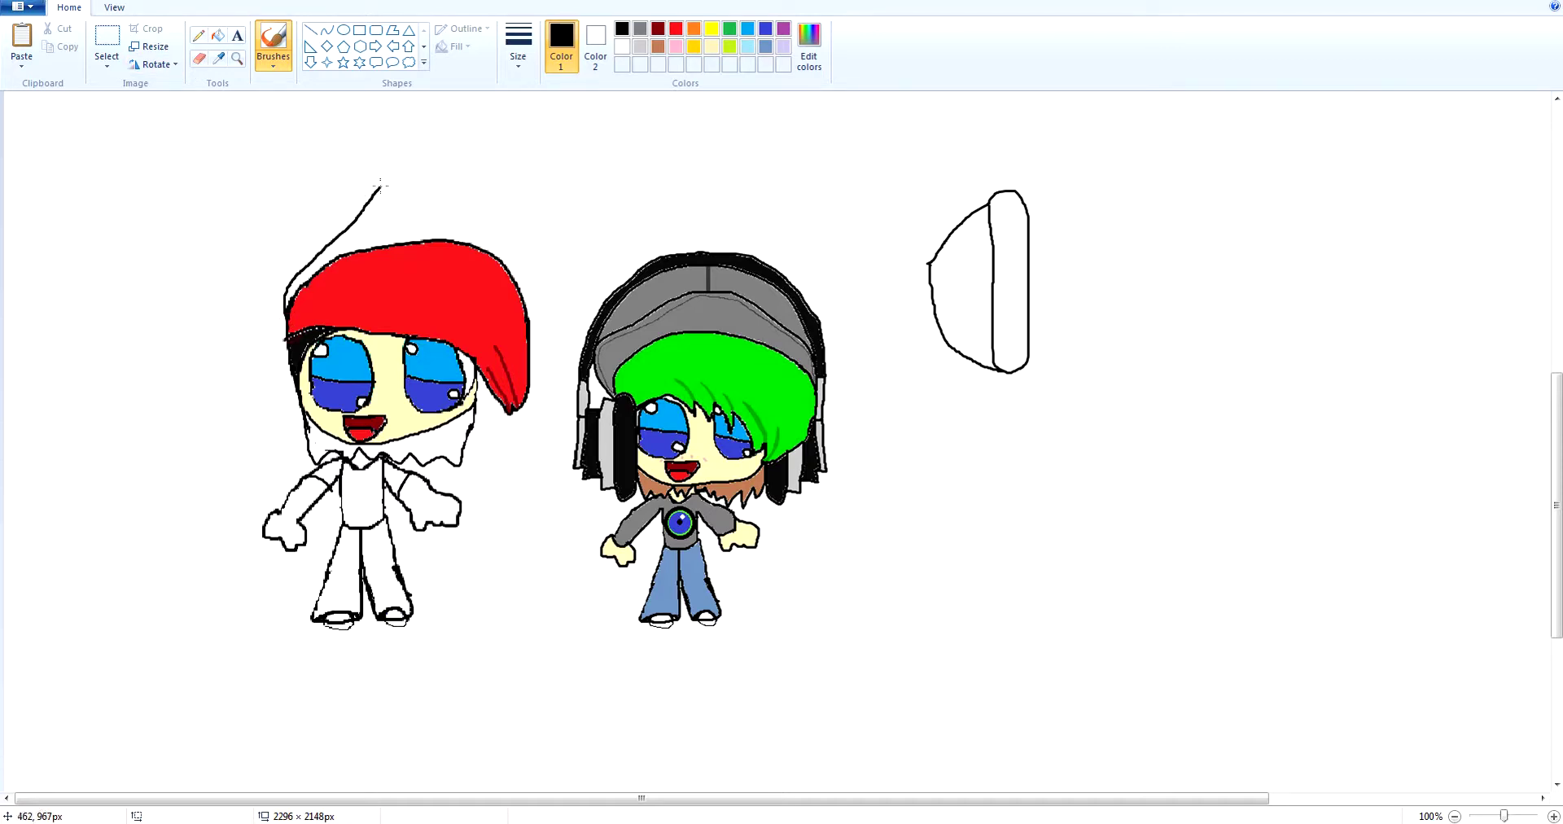
pyautogui.click(198, 58)
pyautogui.hotkey('ctrl', 'z')
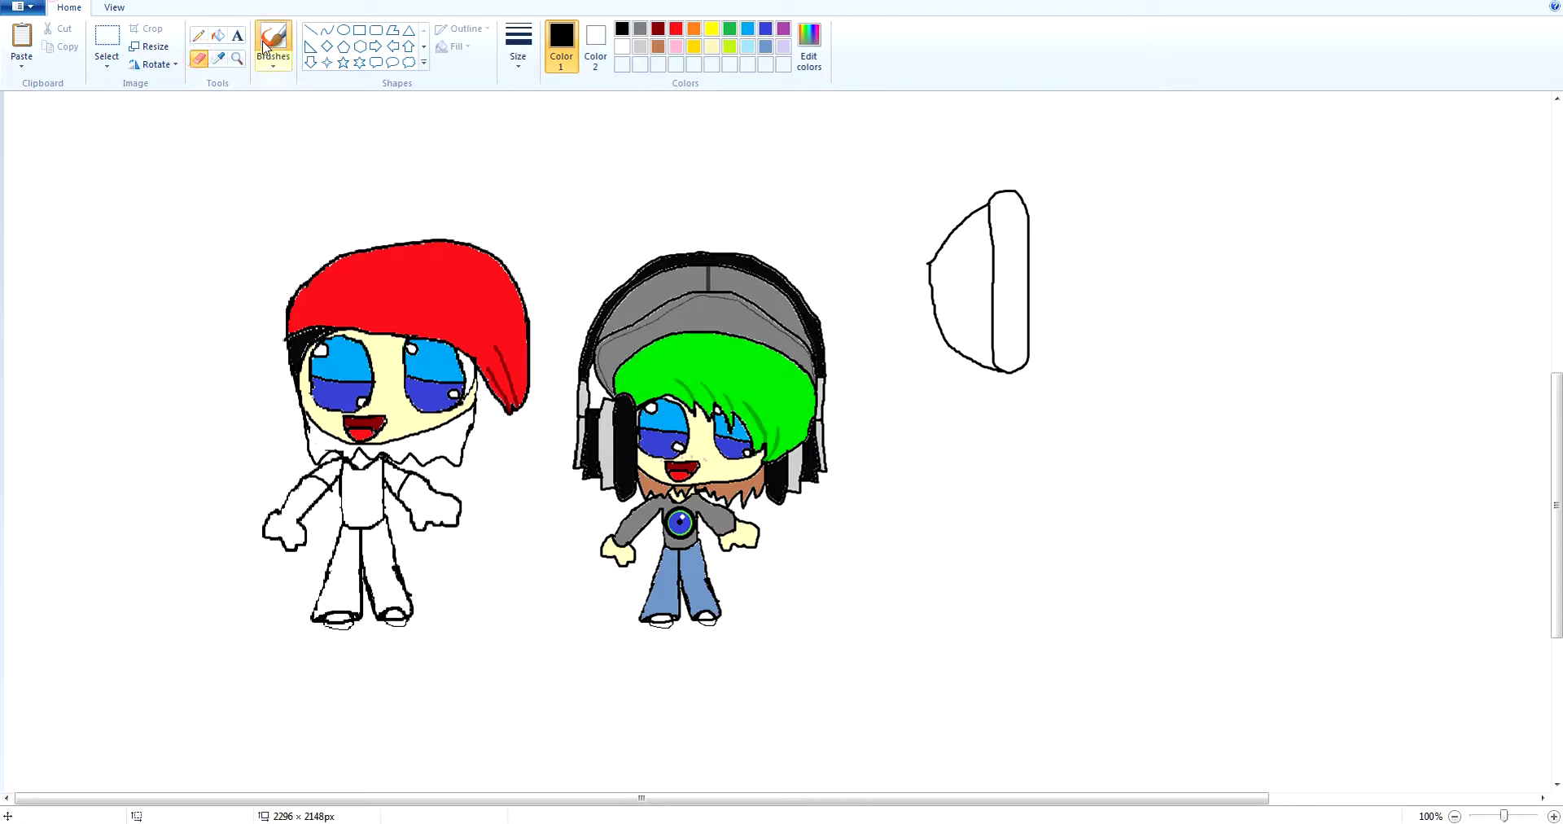
# Draw a small pointed tuft in black on top of the red hair, undoing the larger attempt, and erase the outline where it joins.
pyautogui.click(272, 45)
pyautogui.moveTo(293, 306)
pyautogui.mouseDown()
pyautogui.moveTo(302, 269)
pyautogui.moveTo(412, 199)
pyautogui.mouseUp()
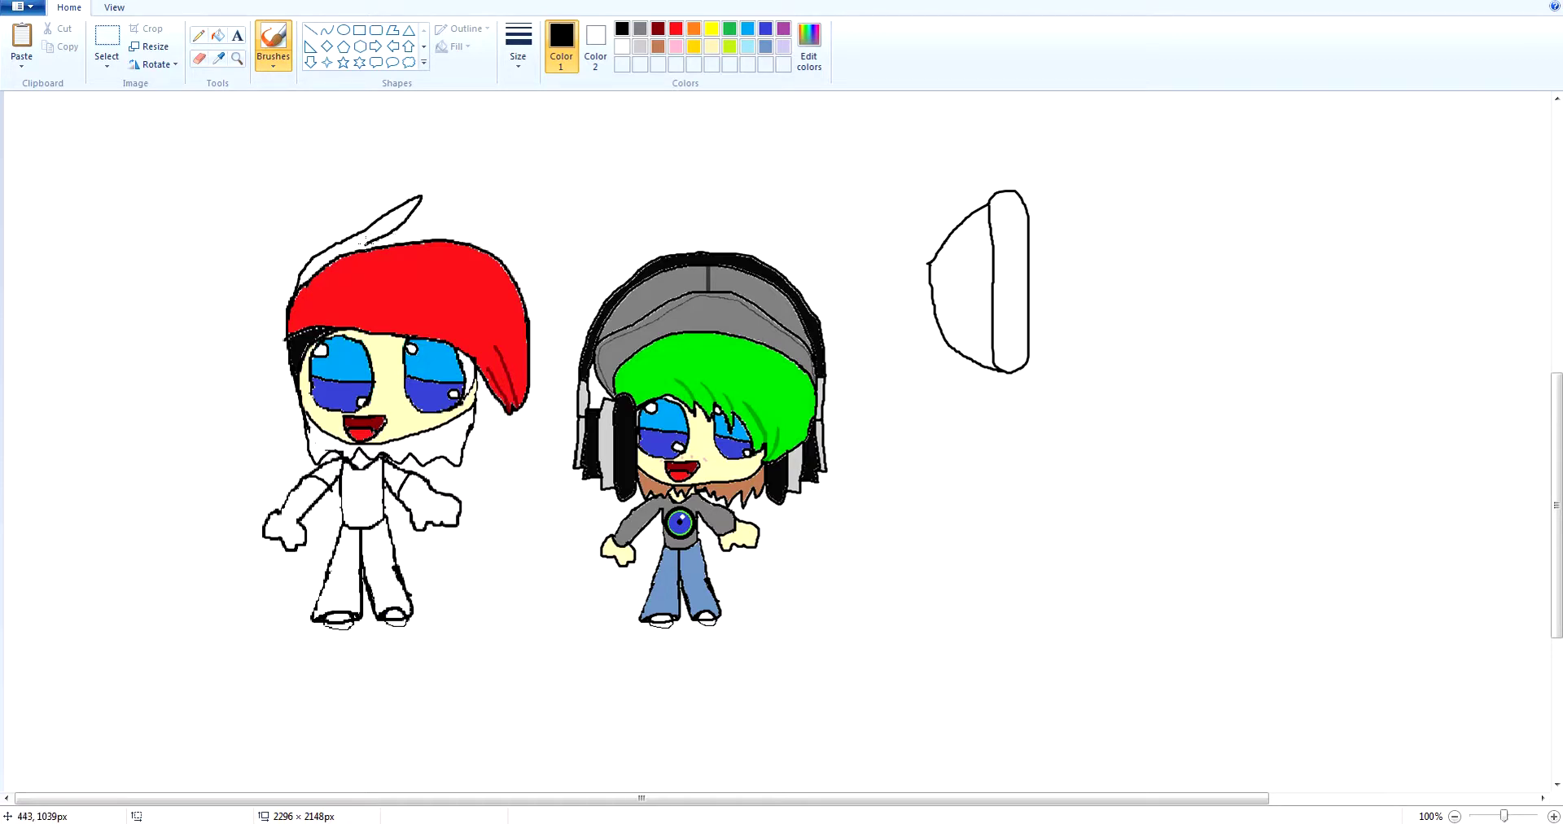
pyautogui.hotkey('ctrl', 'z')
pyautogui.hotkey('ctrl', 'z')
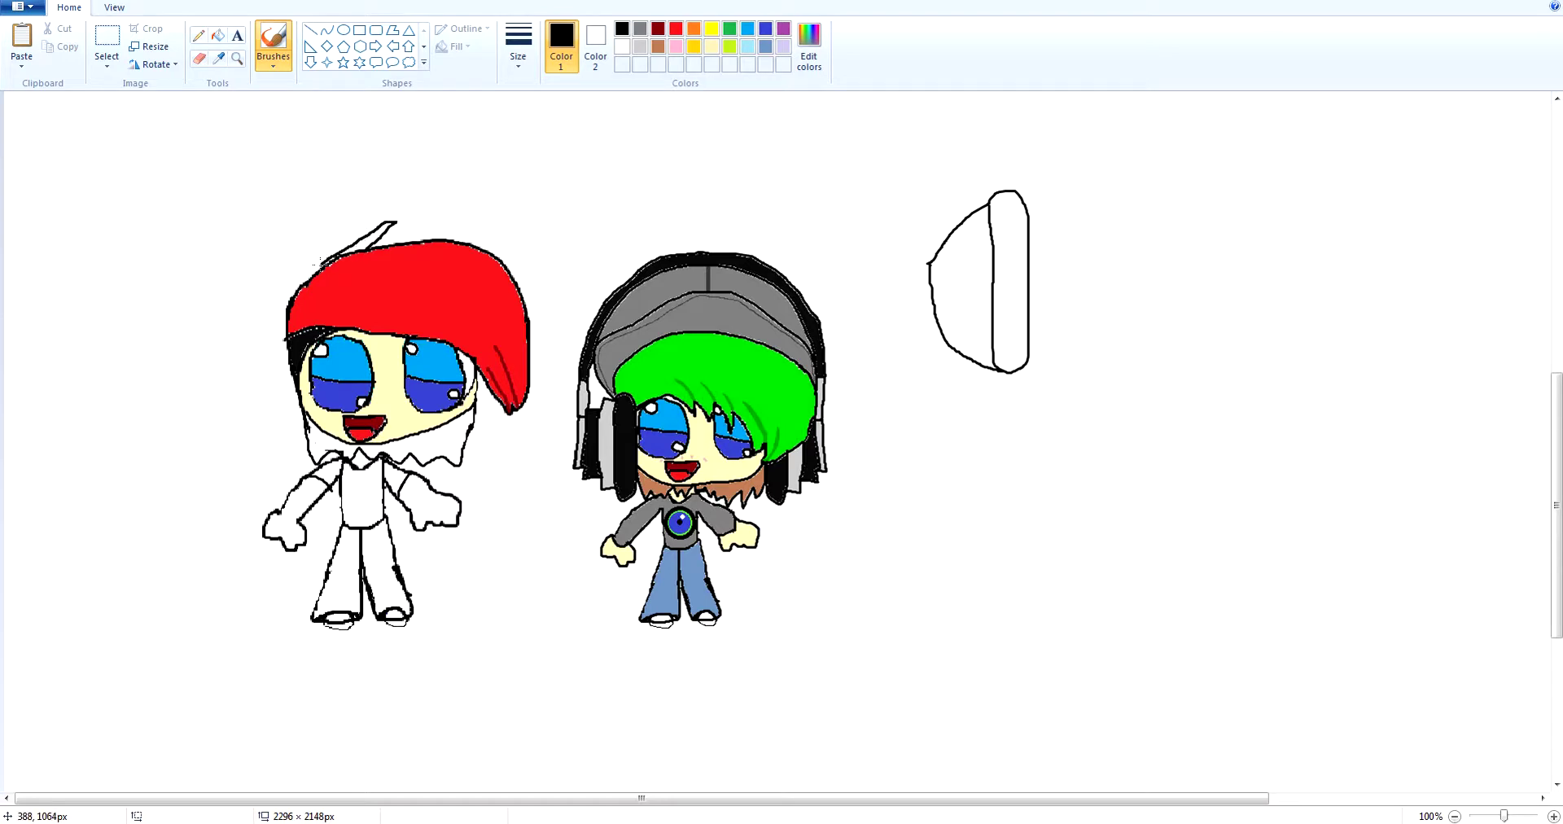
pyautogui.click(199, 58)
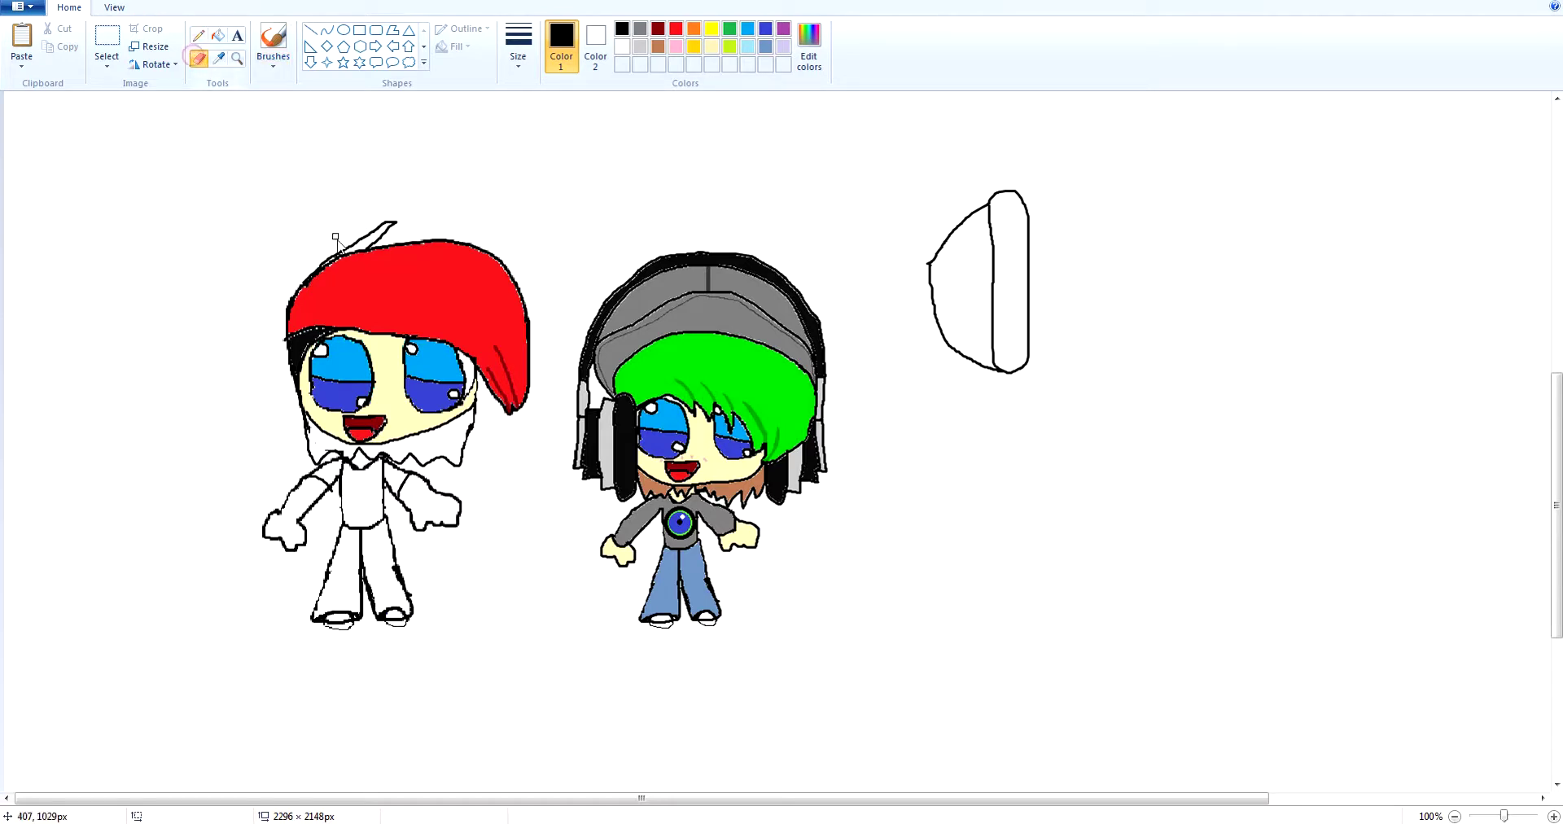
pyautogui.moveTo(363, 249); pyautogui.dragTo(339, 261)
pyautogui.click(273, 39)
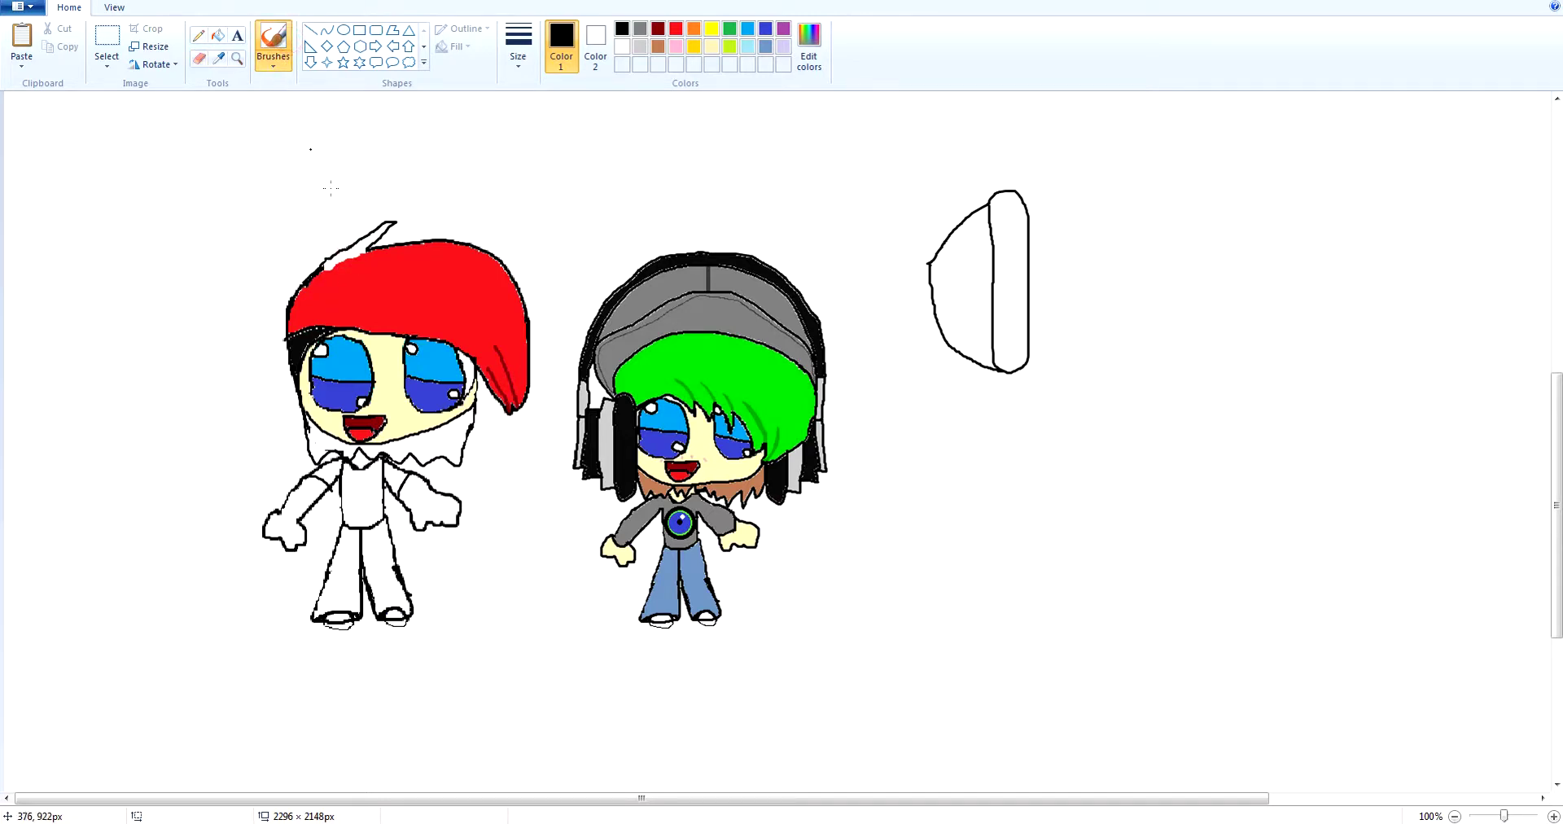
# Fill the new hair tuft and the erased gap beneath it with red sampled from the hair.
pyautogui.click(217, 35)
pyautogui.click(218, 58)
pyautogui.click(341, 280)
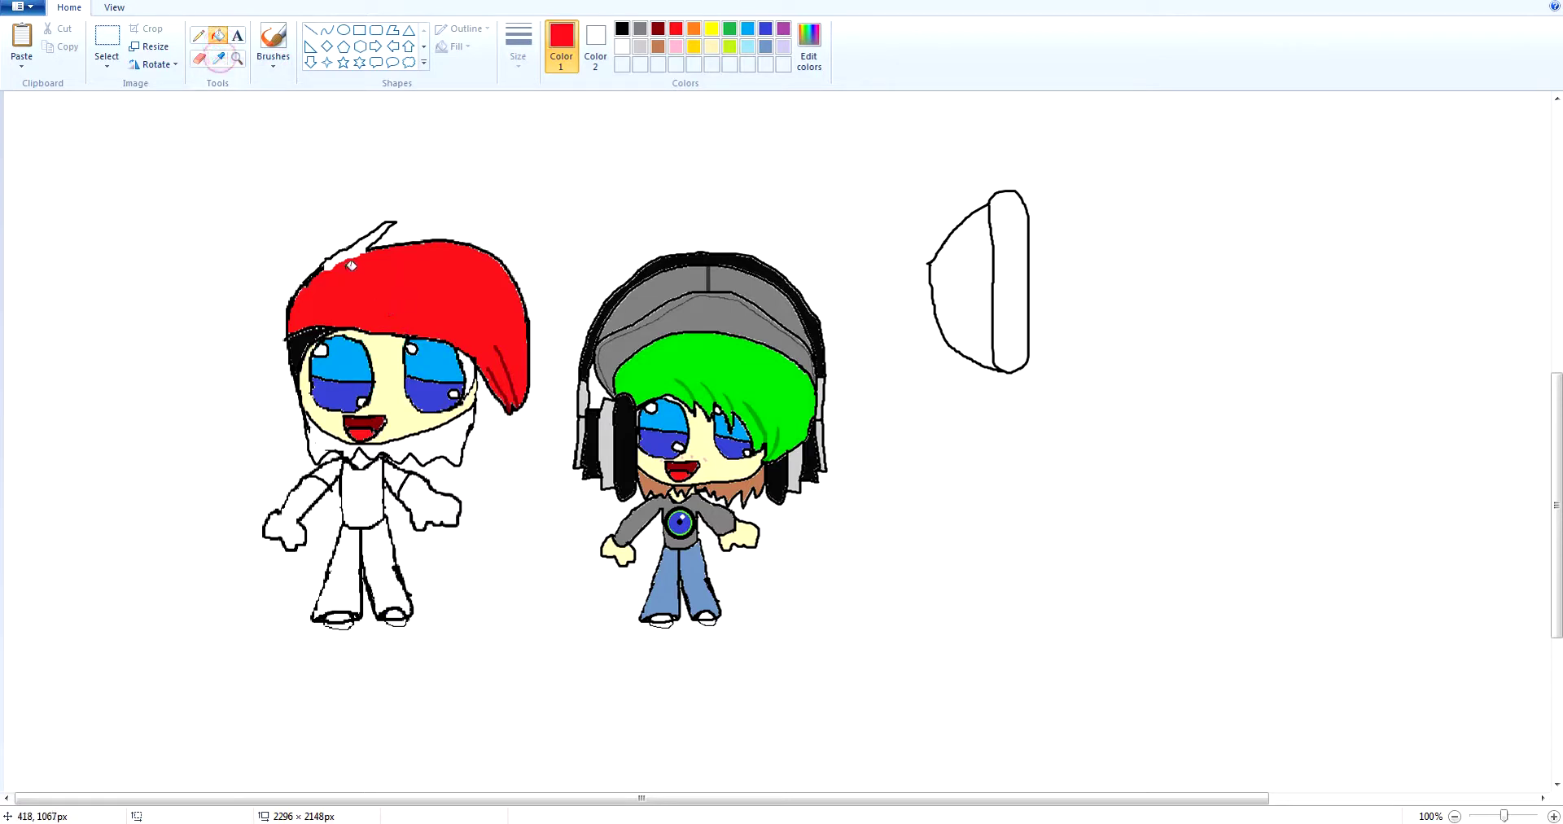
pyautogui.click(335, 258)
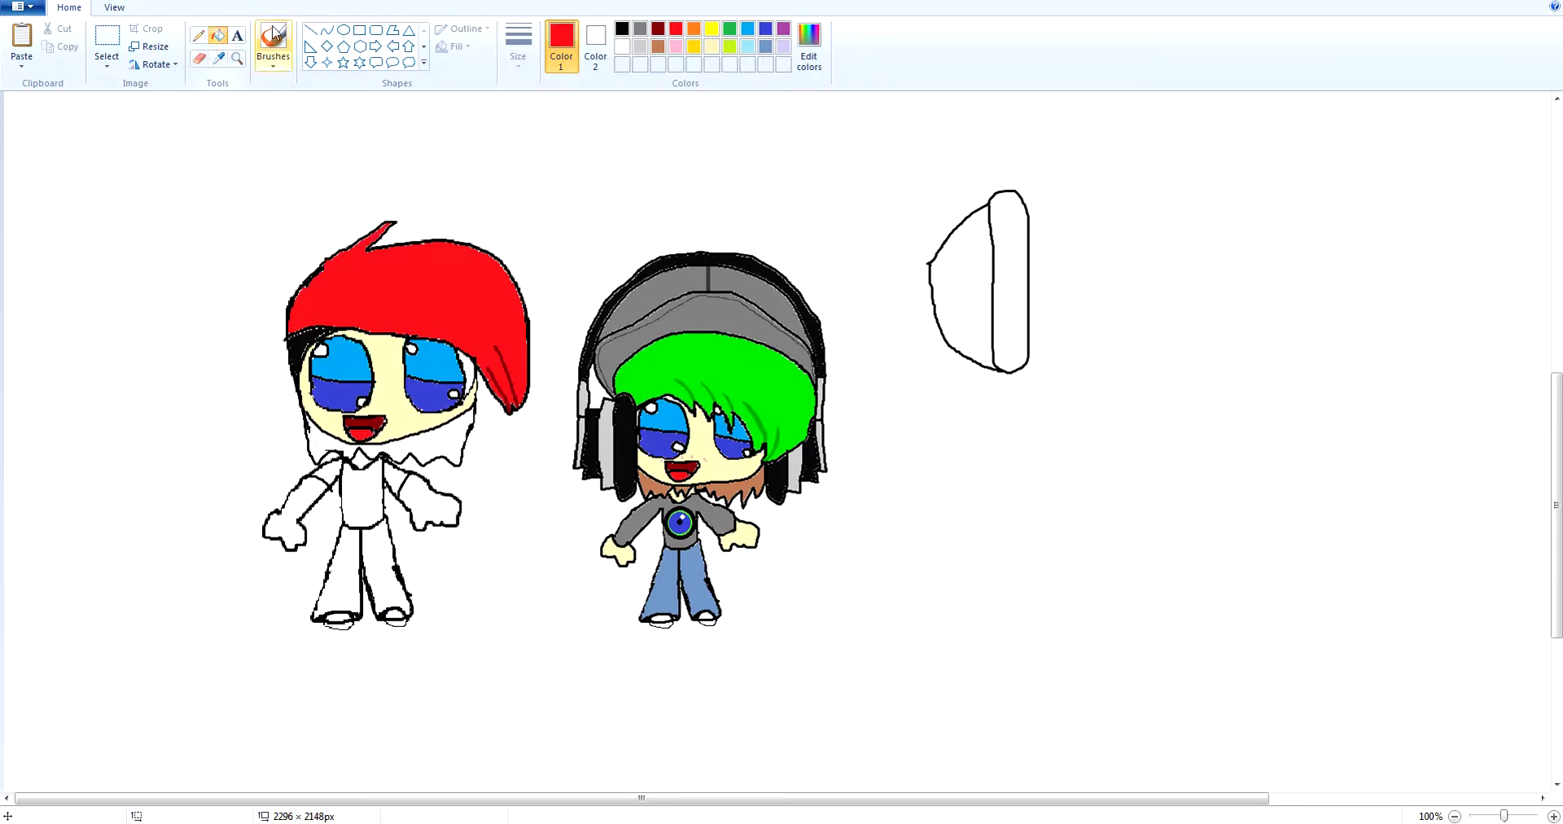
pyautogui.click(218, 58)
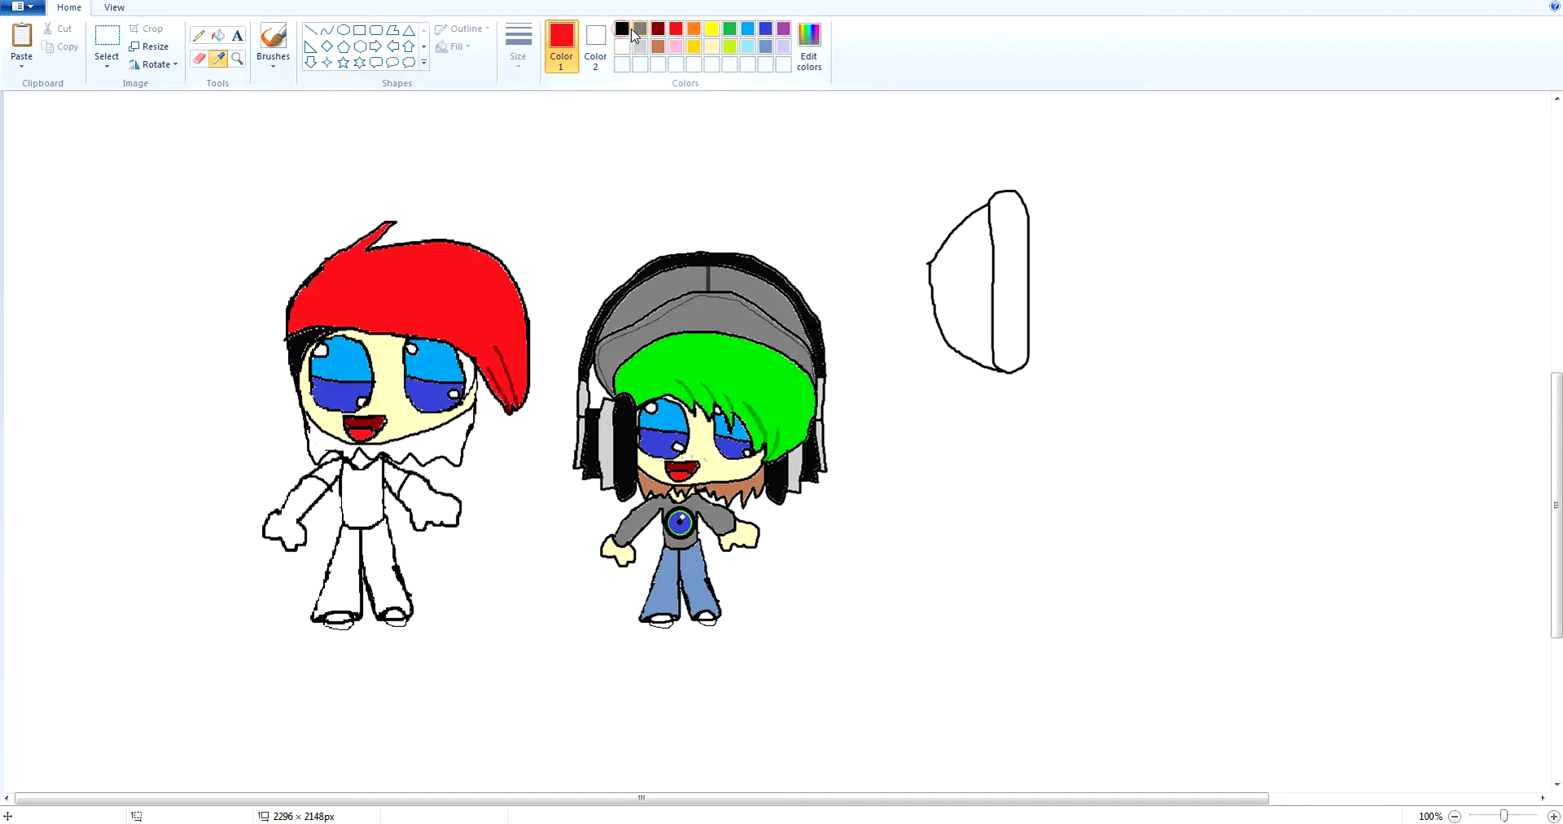
# Fill the red-haired character's beard with the sampled black, undoing the fill that lands on the face.
pyautogui.click(218, 59)
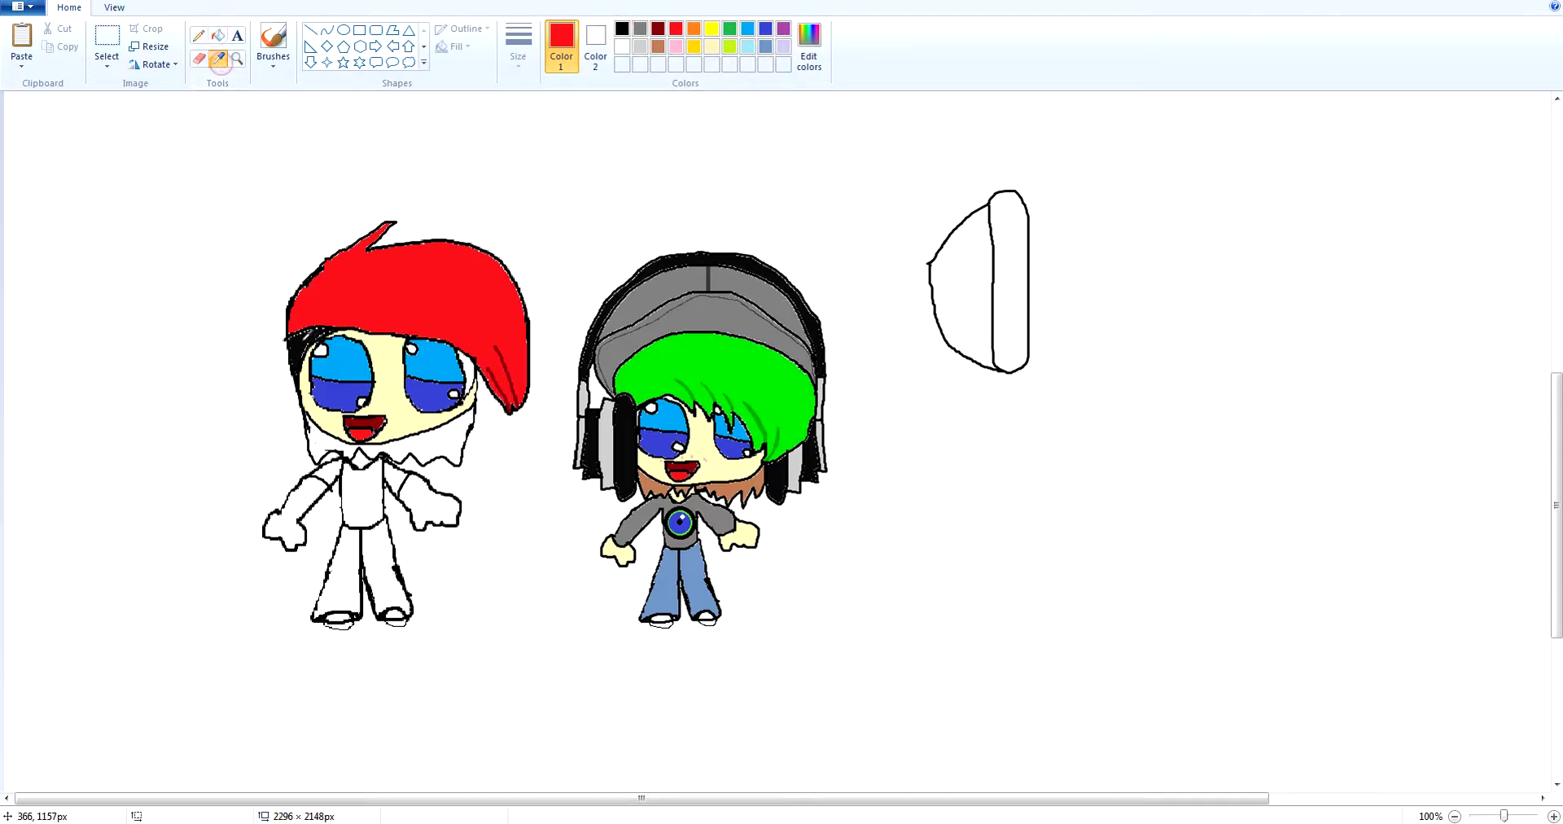
pyautogui.click(379, 383)
pyautogui.click(423, 427)
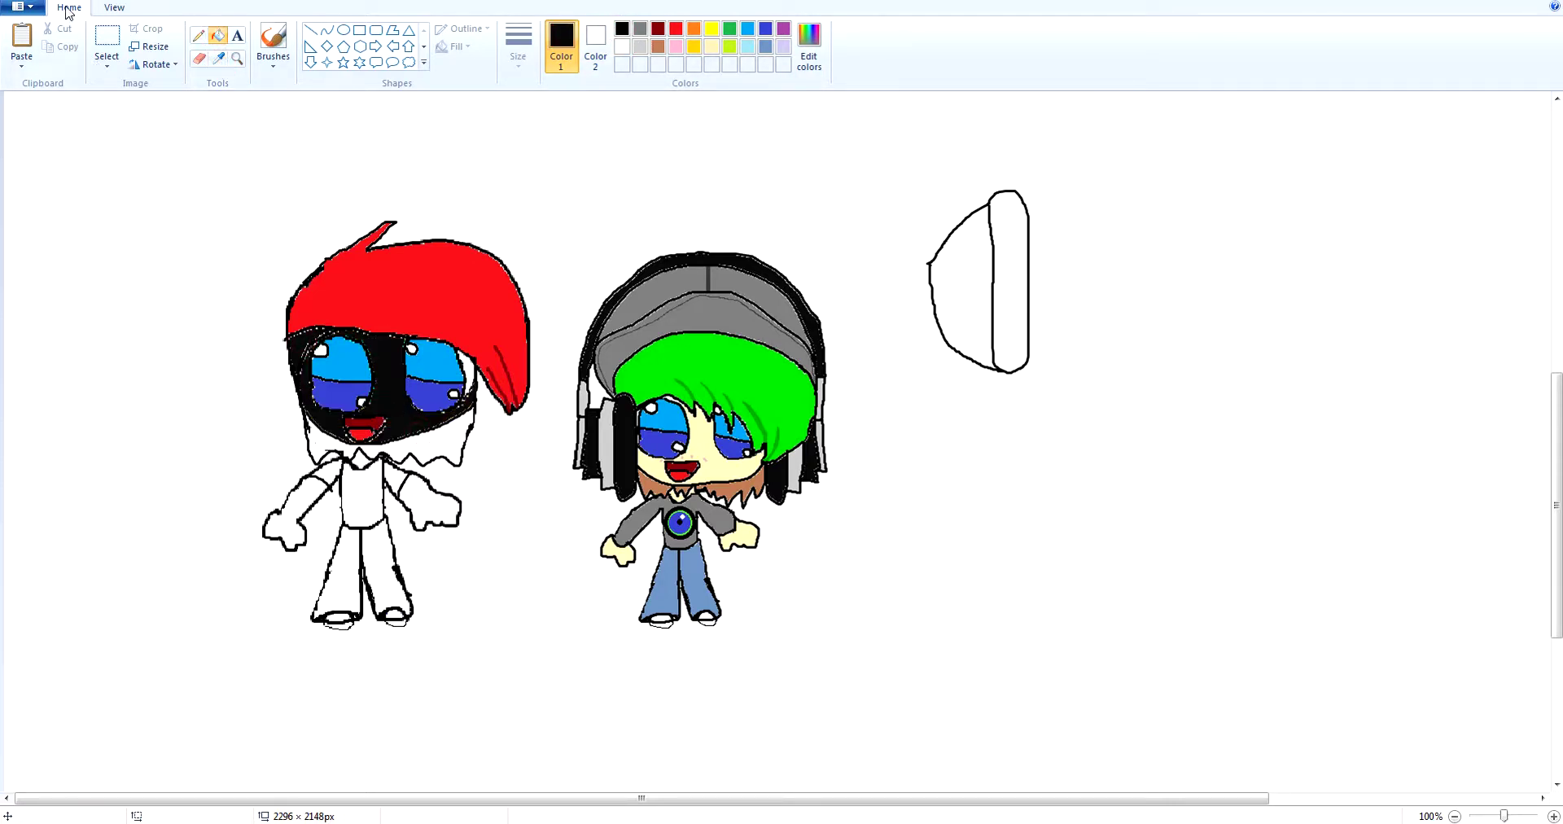
pyautogui.hotkey('ctrl', 'z')
pyautogui.click(451, 436)
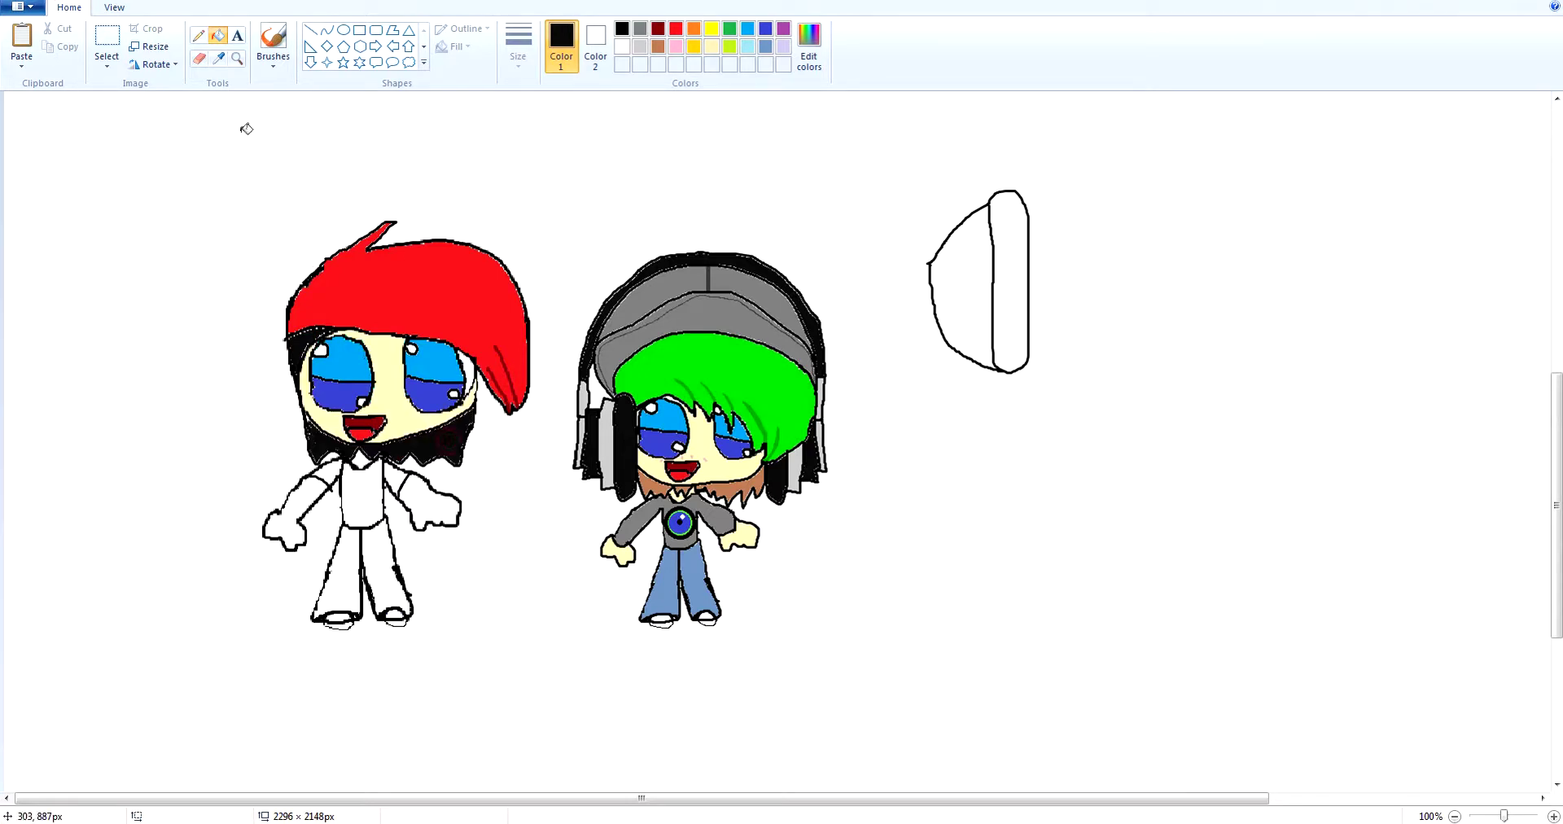
# Draw short black smile lines with the brush on both sides of the red-haired character's mouth.
pyautogui.click(272, 57)
pyautogui.click(276, 104)
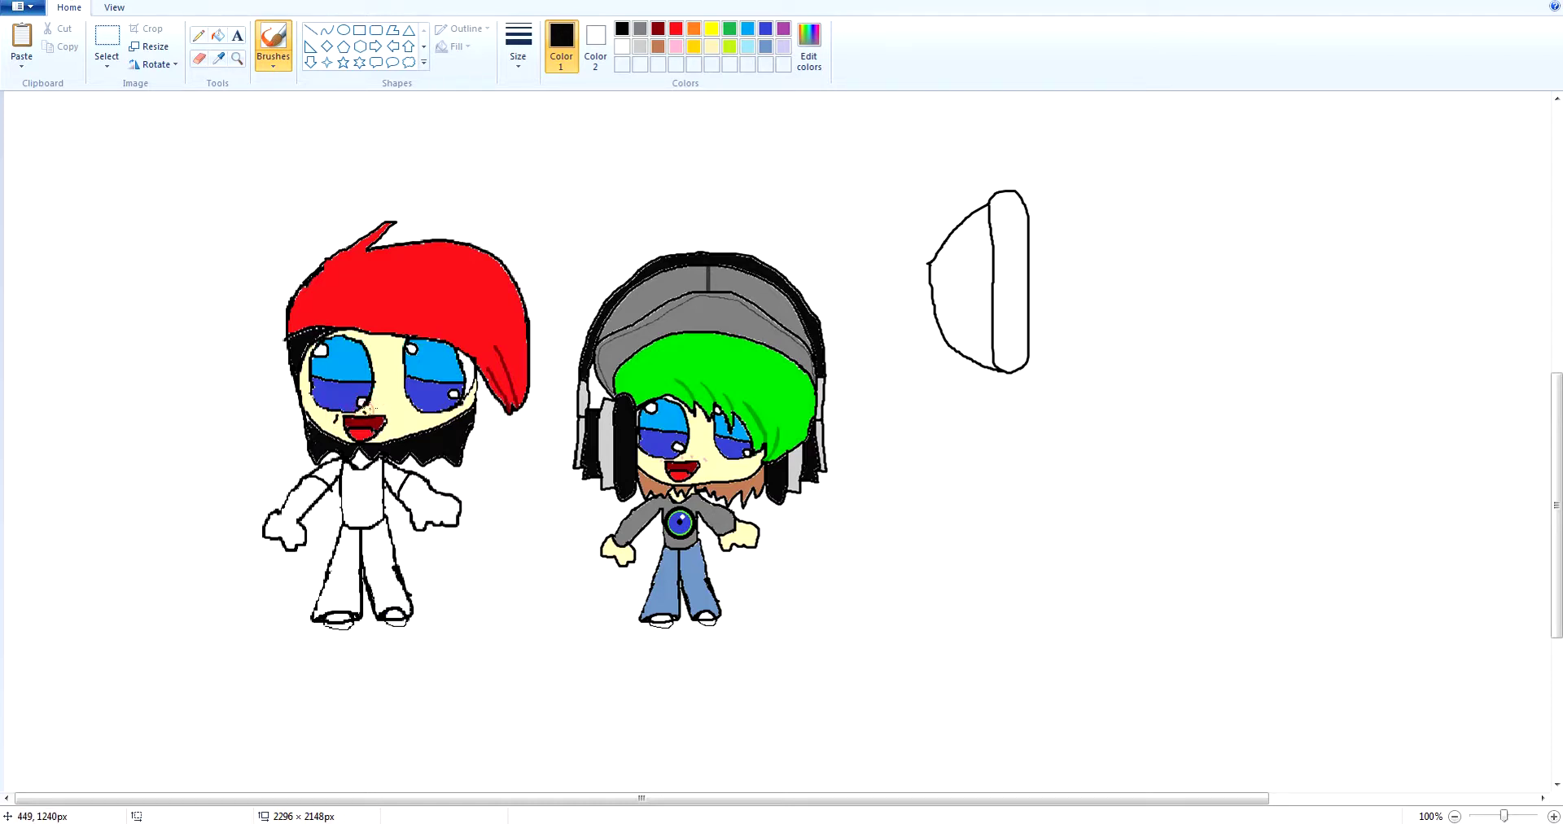
pyautogui.moveTo(386, 404); pyautogui.dragTo(405, 419)
# Add a bold red letter M in 22-point Calibri on the blank canvas above the two characters.
pyautogui.click(238, 37)
pyautogui.click(676, 28)
pyautogui.click(507, 140)
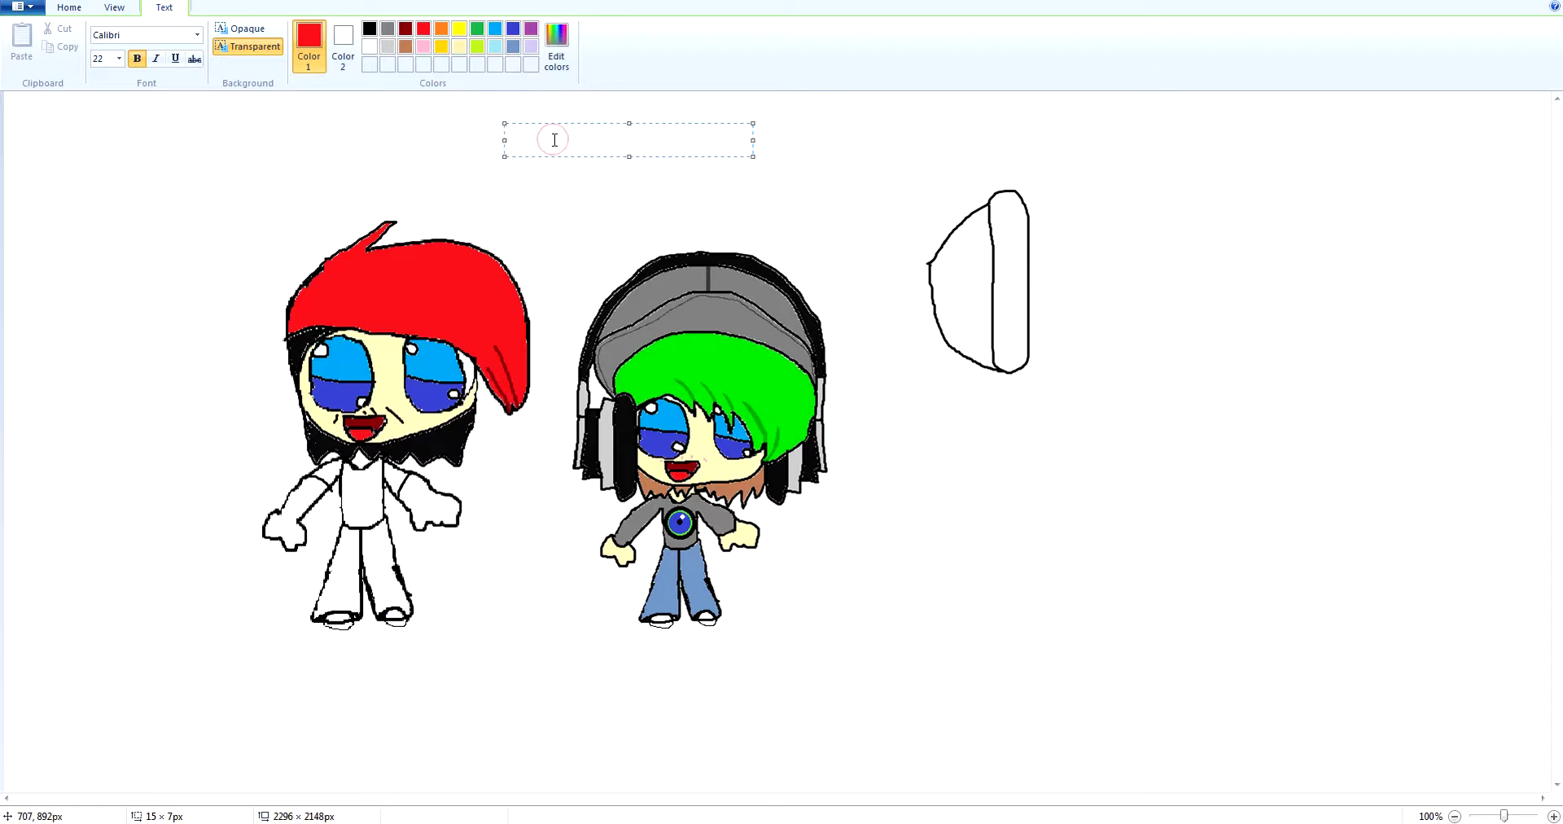
pyautogui.write('M')
pyautogui.click(384, 145)
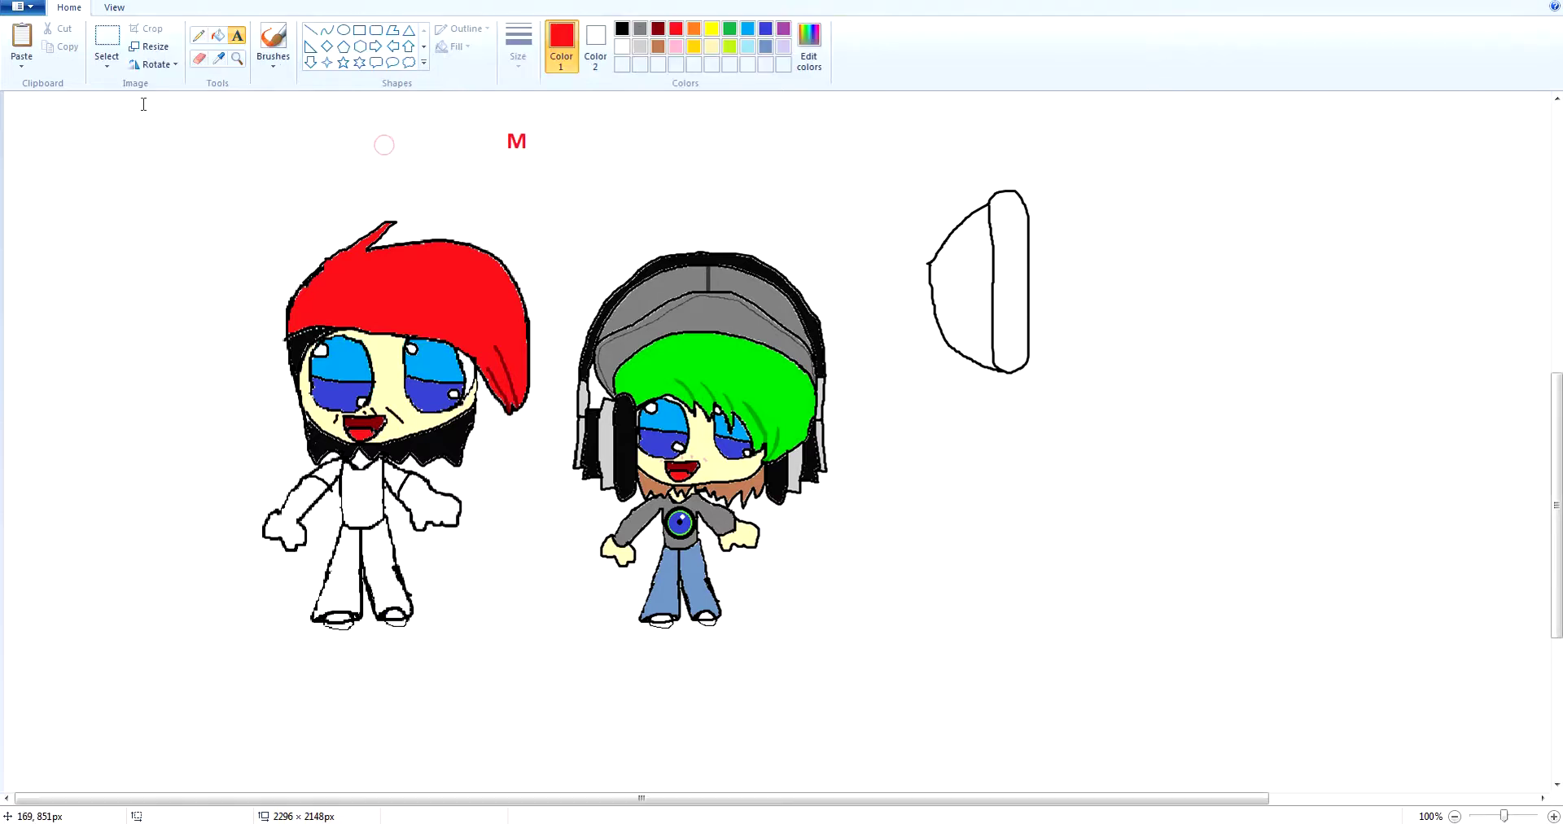
# Select the red M freehand and move it onto the chest of the red-haired character's shirt.
pyautogui.click(106, 64)
pyautogui.click(127, 117)
pyautogui.moveTo(456, 138)
pyautogui.mouseDown()
pyautogui.moveTo(544, 127)
pyautogui.moveTo(524, 116)
pyautogui.moveTo(347, 440)
pyautogui.moveTo(363, 524)
pyautogui.moveTo(394, 521)
pyautogui.mouseUp()
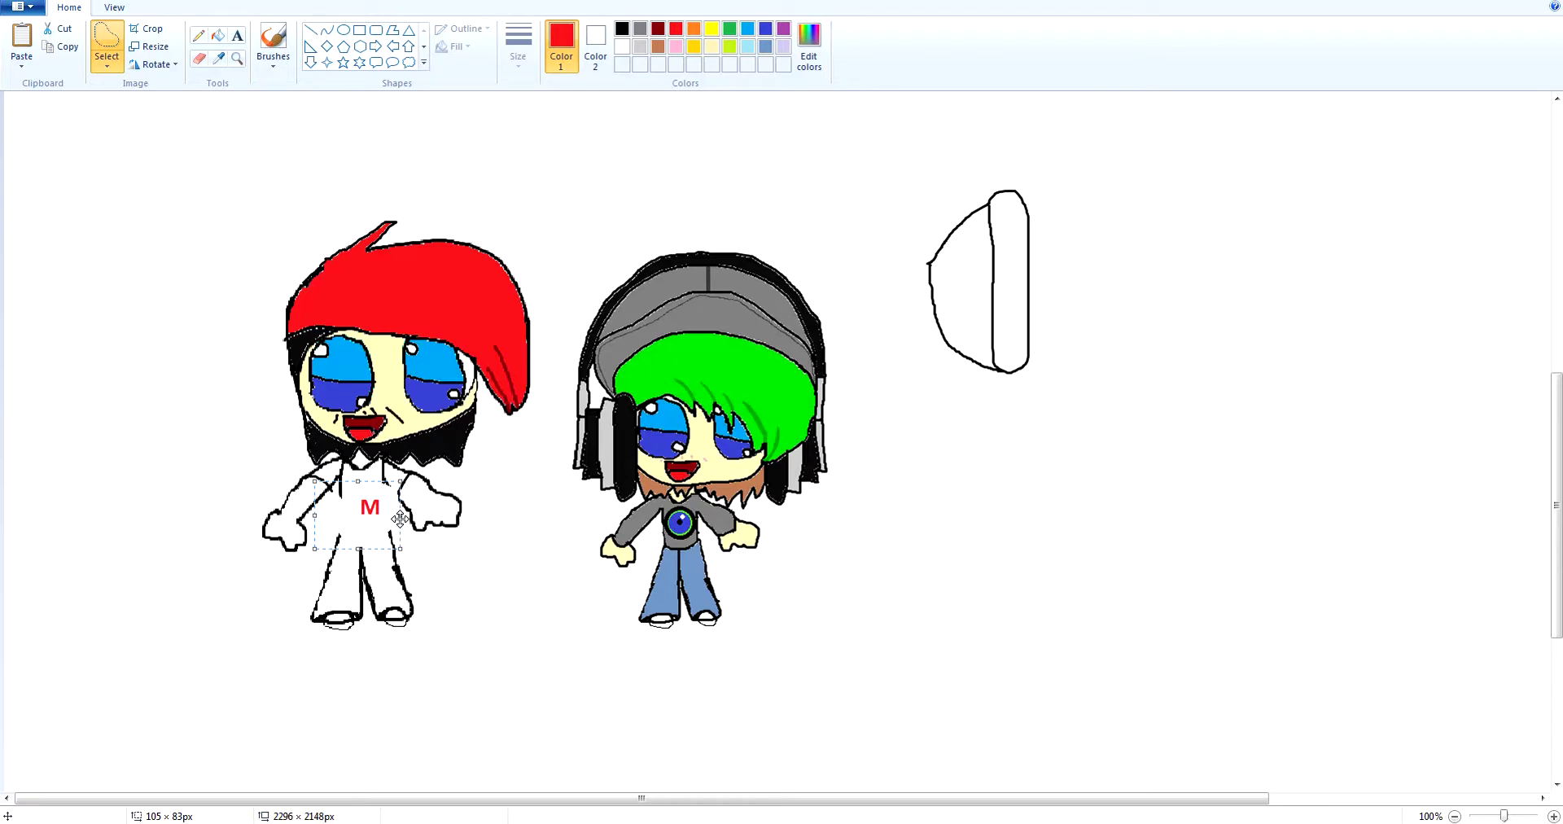
pyautogui.moveTo(400, 518)
pyautogui.mouseDown()
pyautogui.moveTo(363, 500)
pyautogui.moveTo(375, 511)
pyautogui.mouseUp()
# Draw a two-part mustache outline in black above the characters, undoing and redrawing its second half.
pyautogui.click(273, 45)
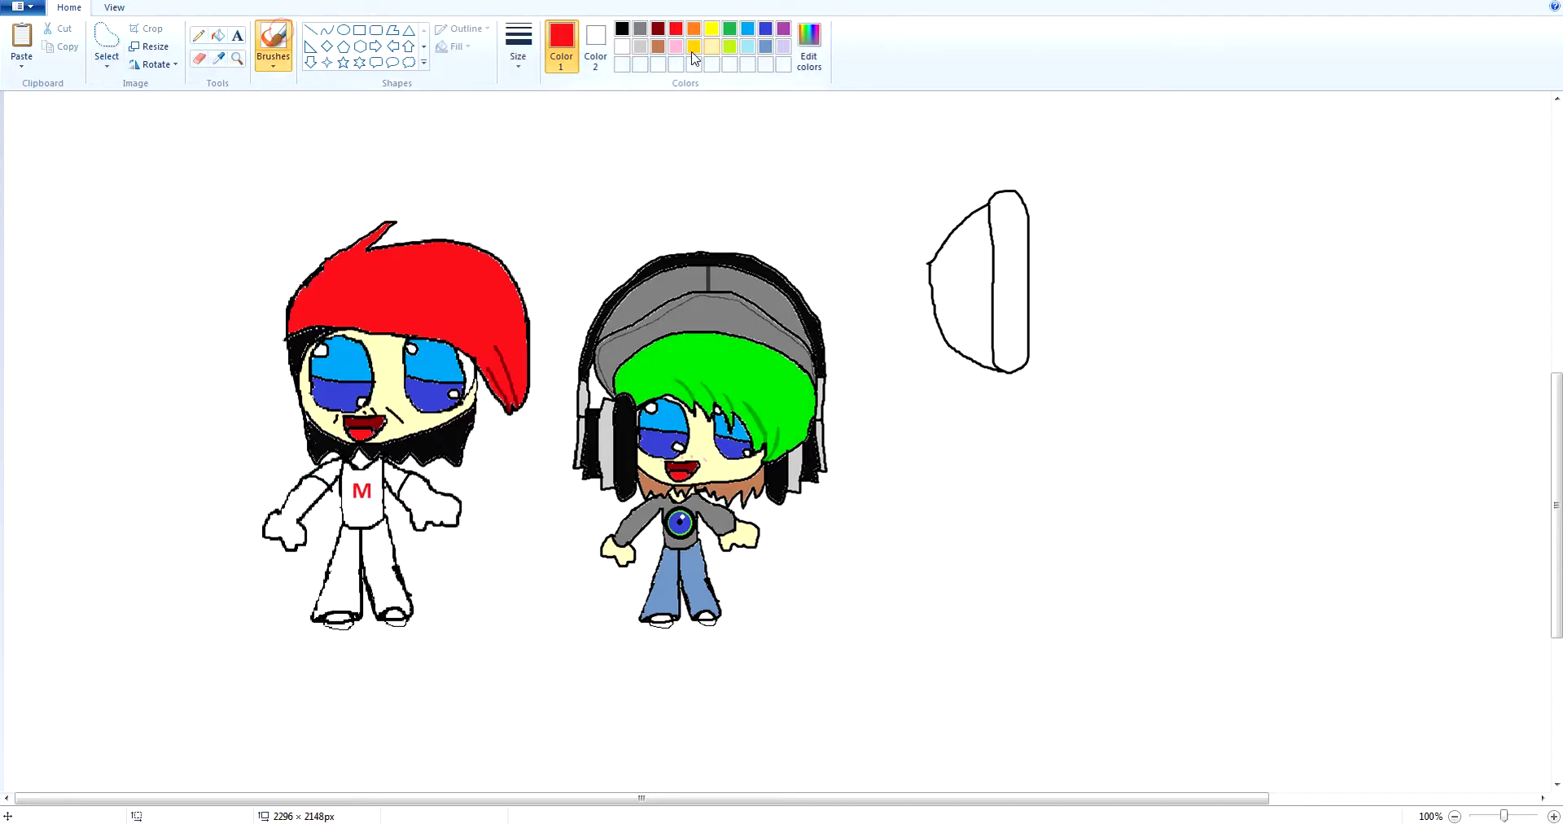
pyautogui.click(621, 31)
pyautogui.moveTo(585, 140); pyautogui.dragTo(564, 140)
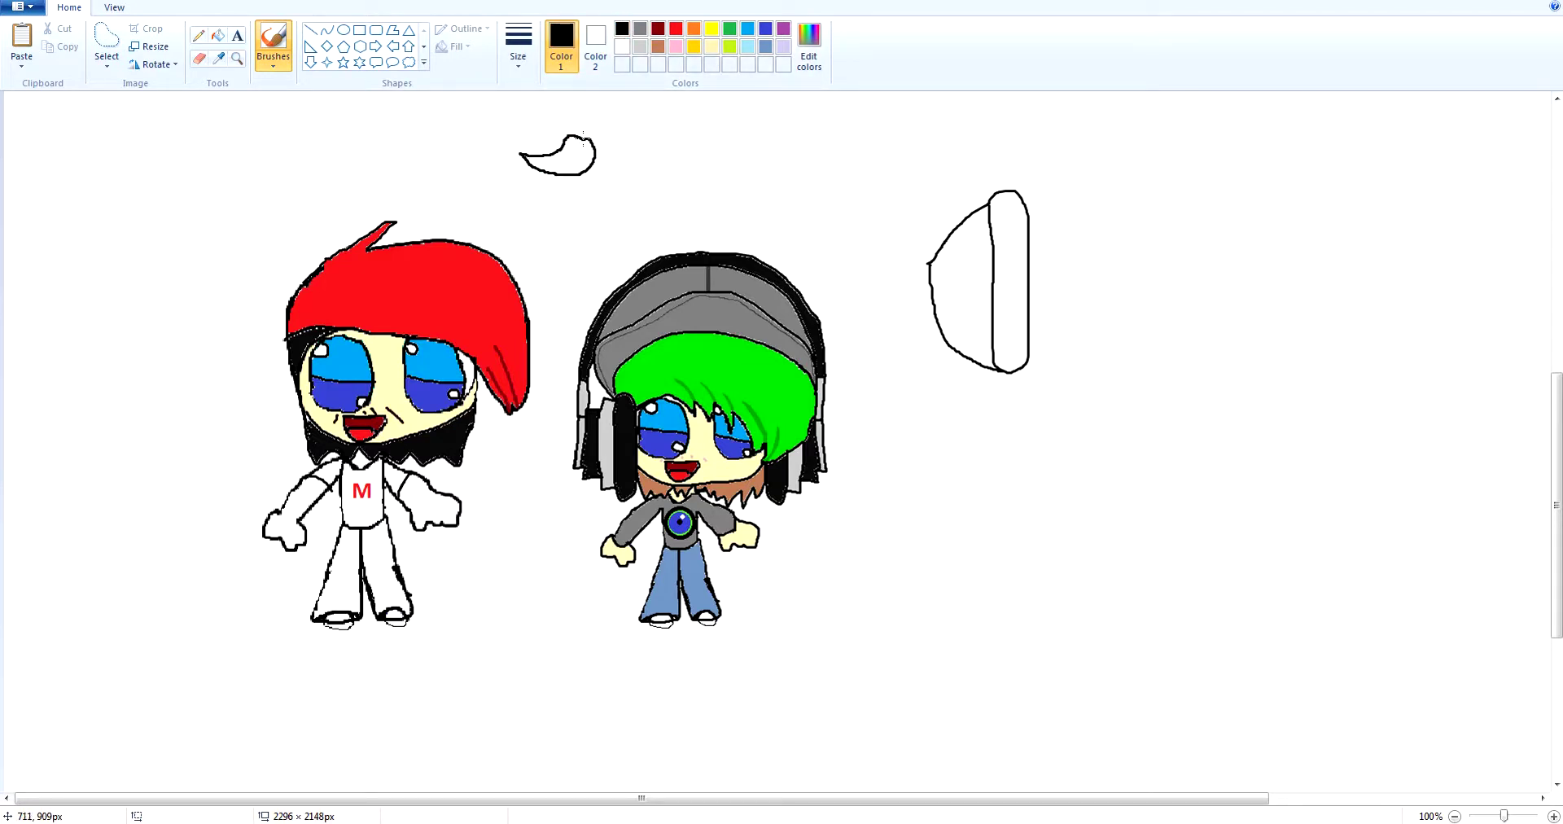
pyautogui.moveTo(595, 140); pyautogui.dragTo(602, 135)
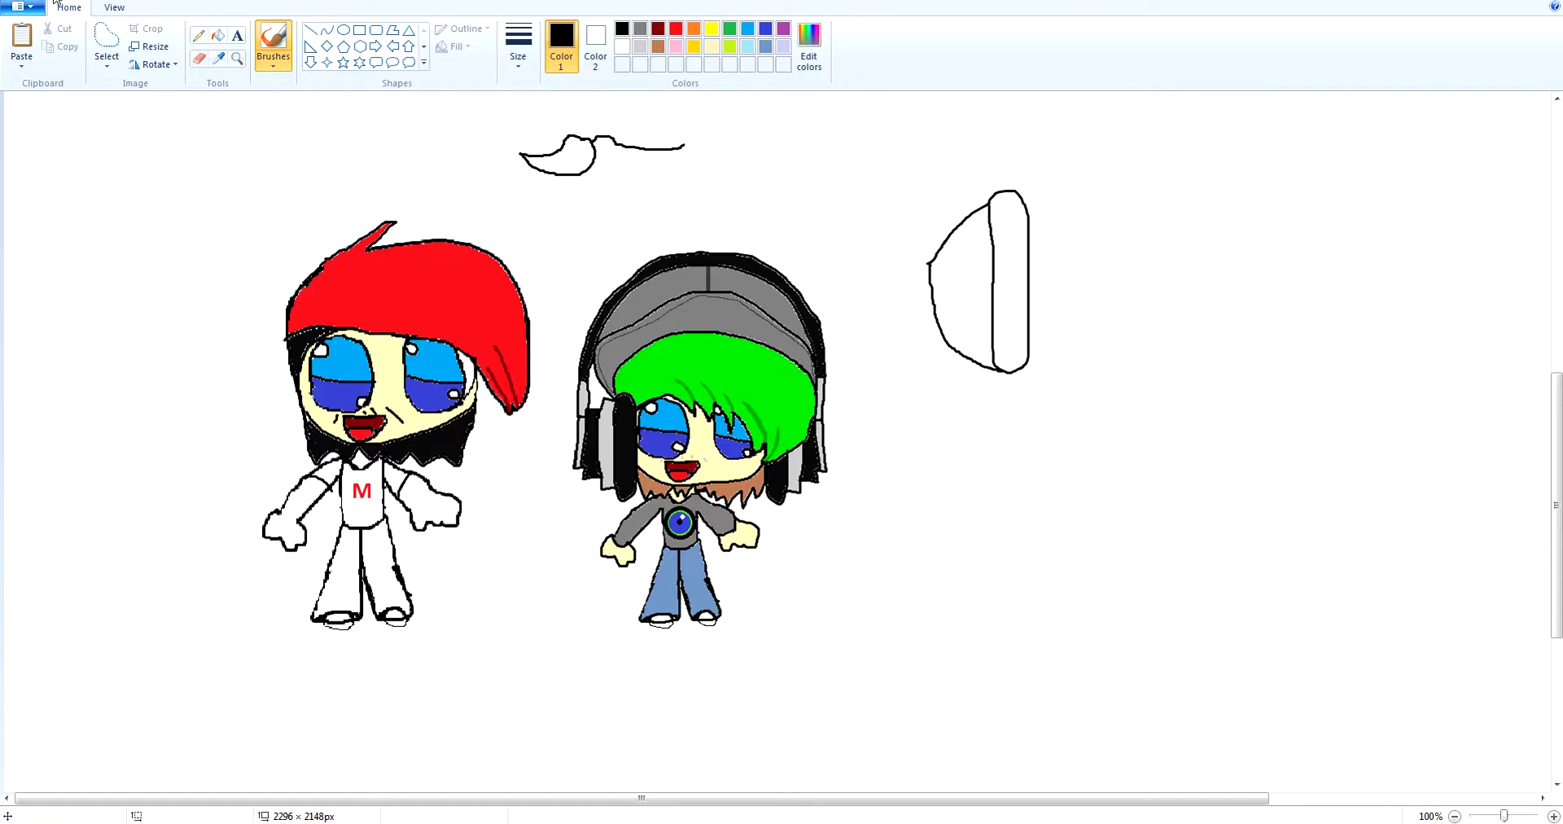
pyautogui.hotkey('ctrl', 'z')
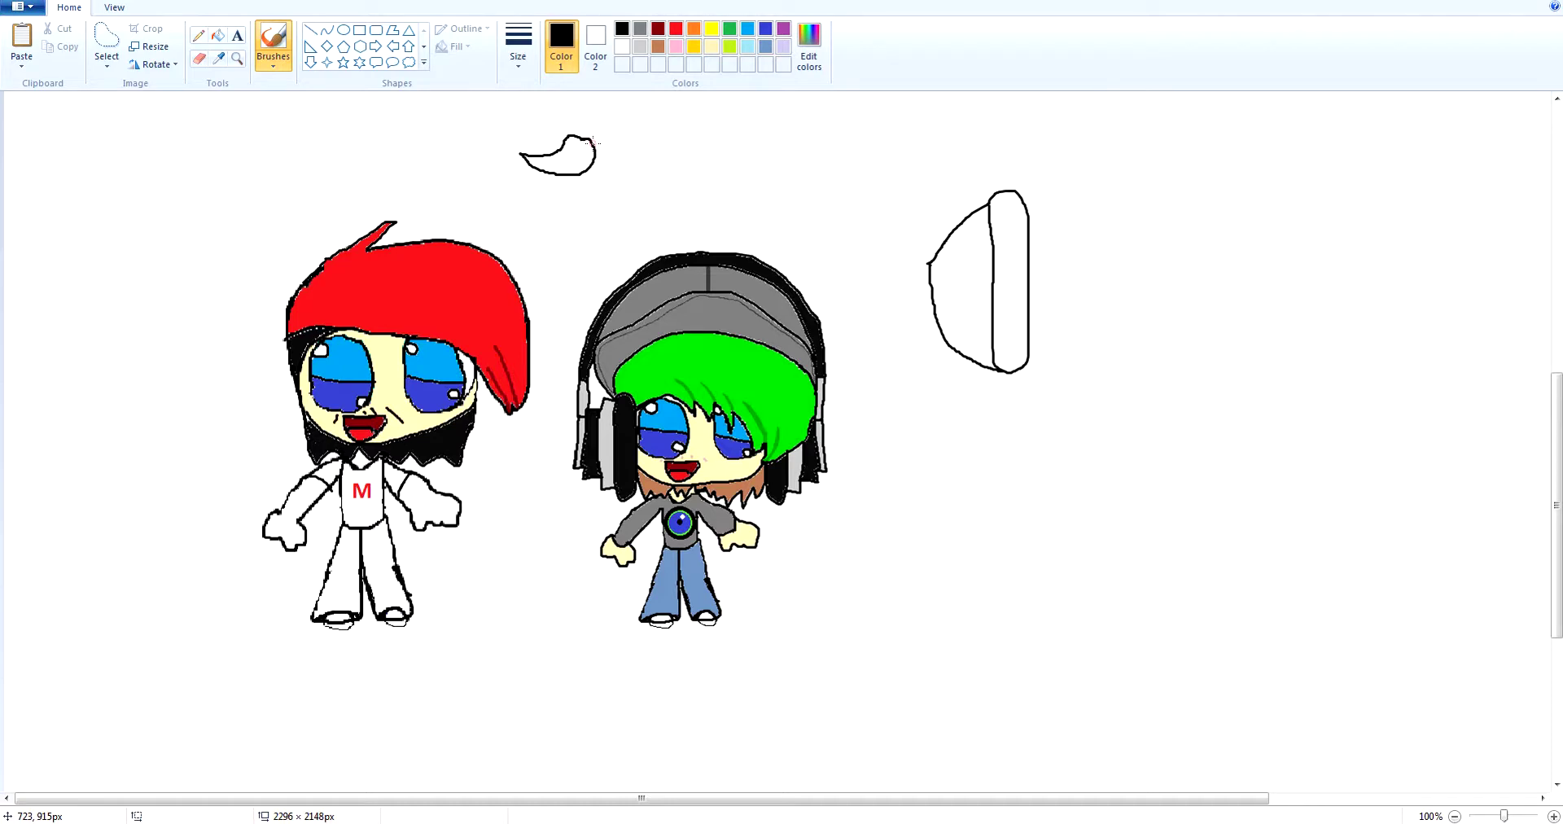
pyautogui.moveTo(593, 142); pyautogui.dragTo(600, 138)
# Fill both halves of the mustache with light pink.
pyautogui.click(218, 36)
pyautogui.click(675, 46)
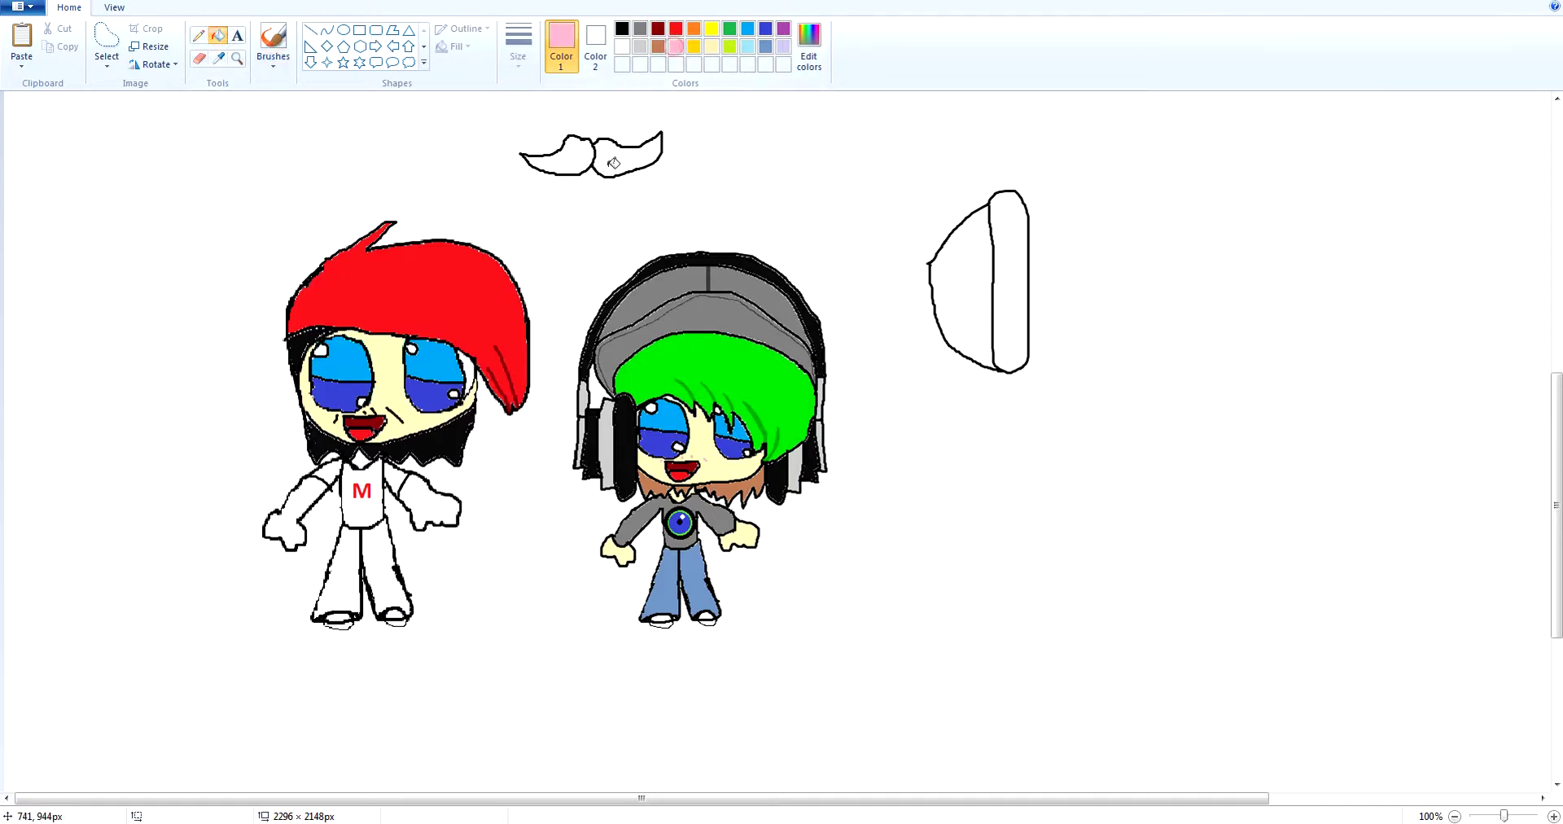
pyautogui.click(608, 163)
pyautogui.click(583, 152)
# Move the pink mustache onto the red-haired character's shirt and shrink it to about 71 × 33 px just below the M.
pyautogui.click(107, 36)
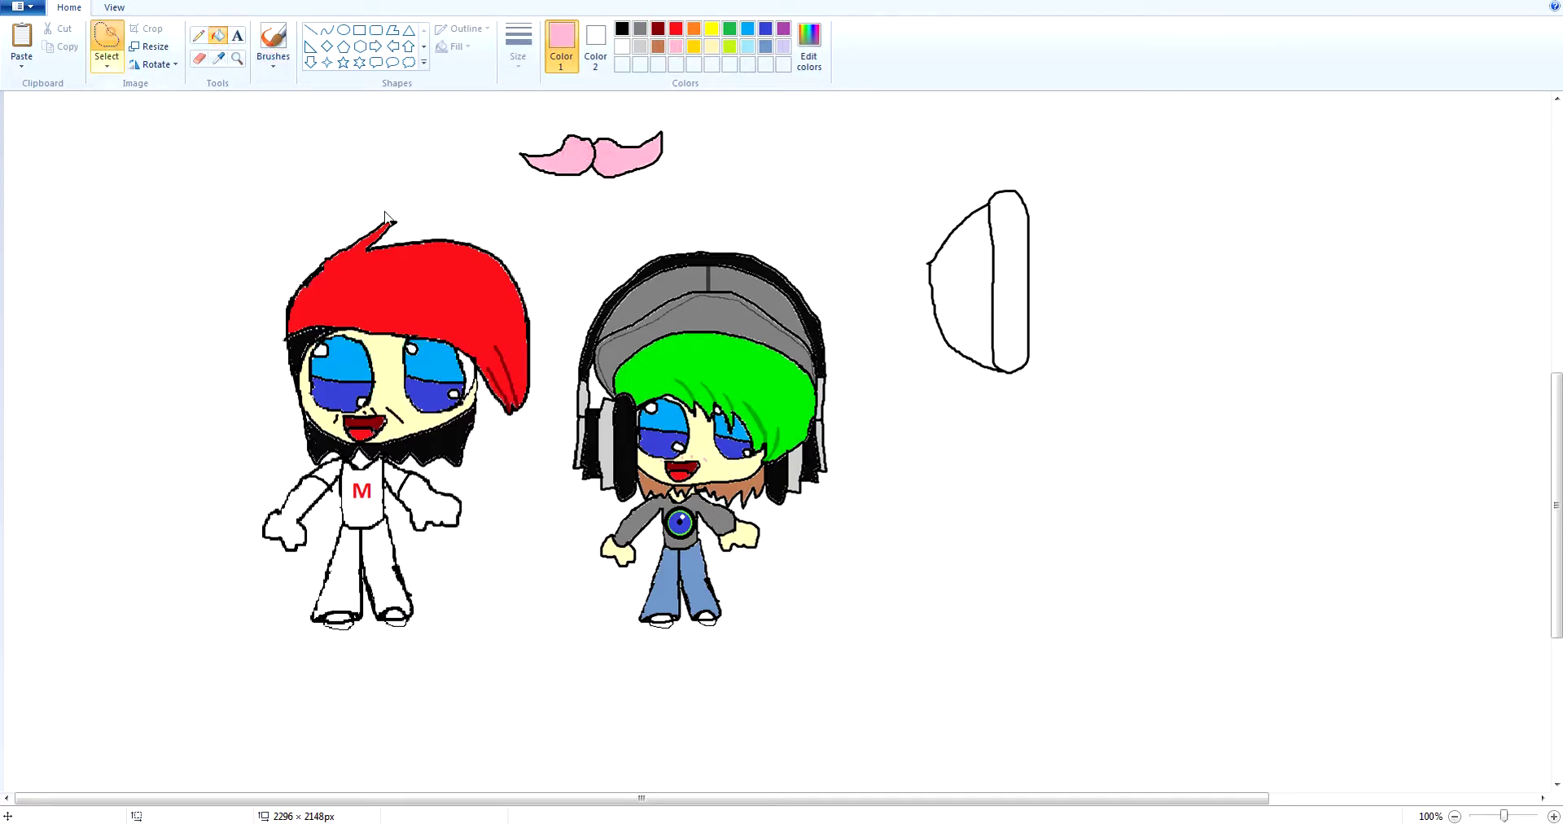
pyautogui.moveTo(488, 162)
pyautogui.mouseDown()
pyautogui.moveTo(632, 198)
pyautogui.moveTo(674, 122)
pyautogui.moveTo(557, 116)
pyautogui.moveTo(488, 163)
pyautogui.moveTo(492, 209)
pyautogui.moveTo(415, 404)
pyautogui.moveTo(339, 491)
pyautogui.mouseUp()
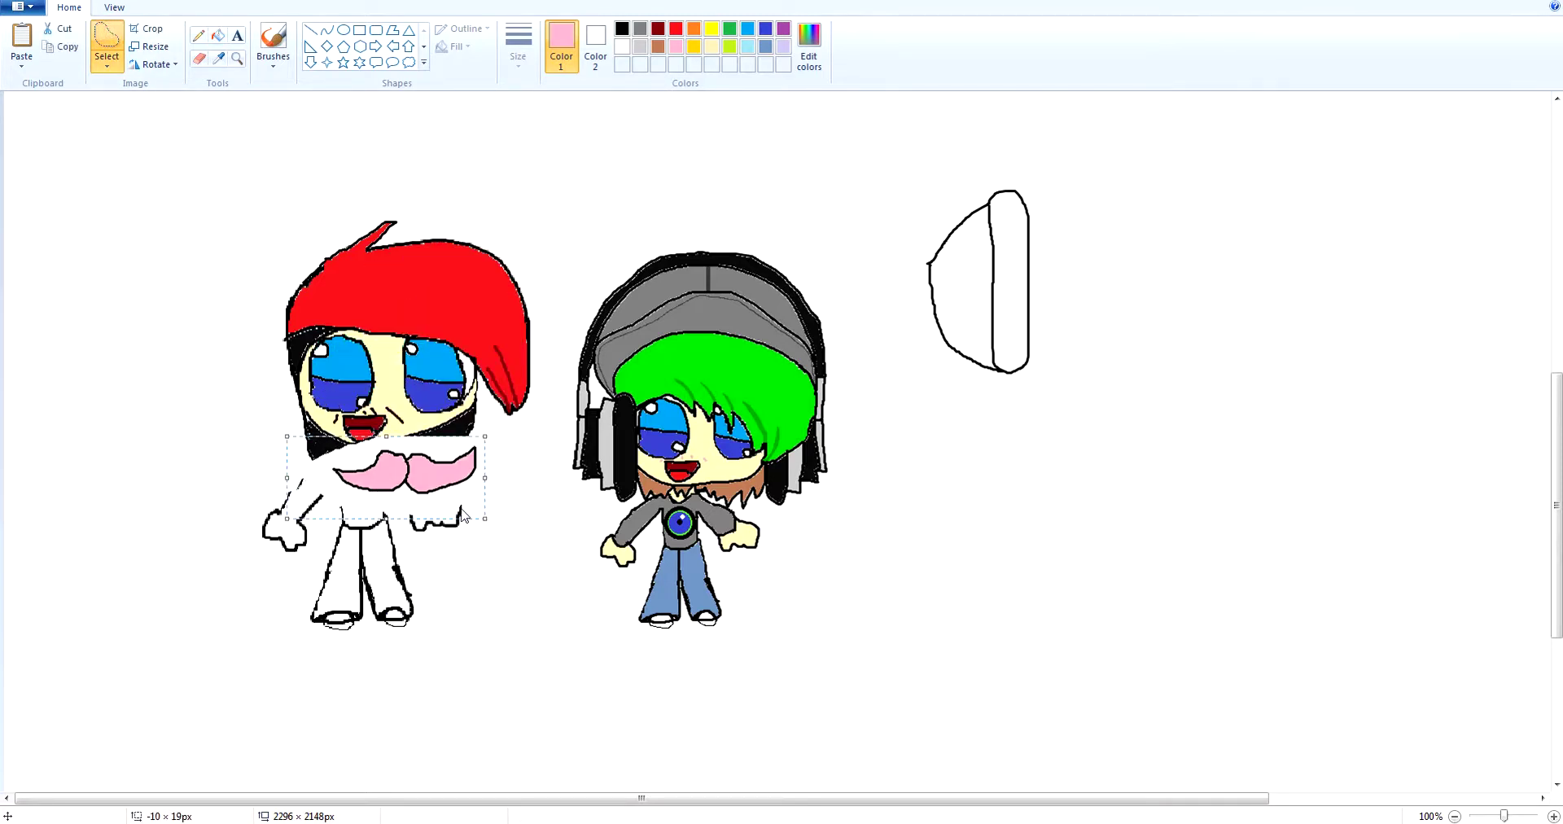
pyautogui.moveTo(491, 527); pyautogui.dragTo(366, 493)
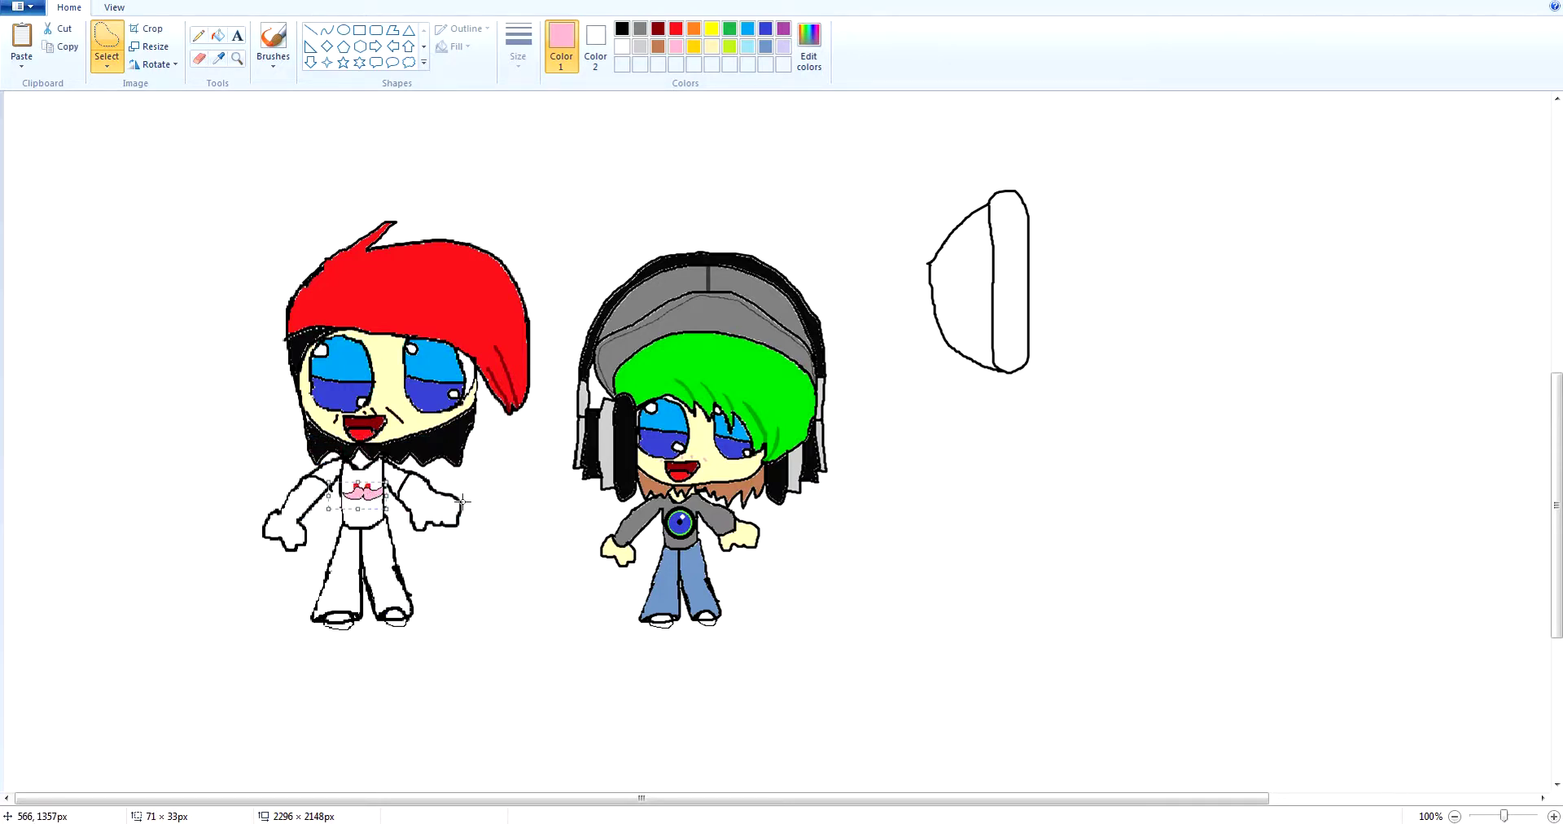
# Fill the shirt's torso above and below the mustache with black sampled from the beard.
pyautogui.click(218, 58)
pyautogui.click(423, 436)
pyautogui.click(374, 474)
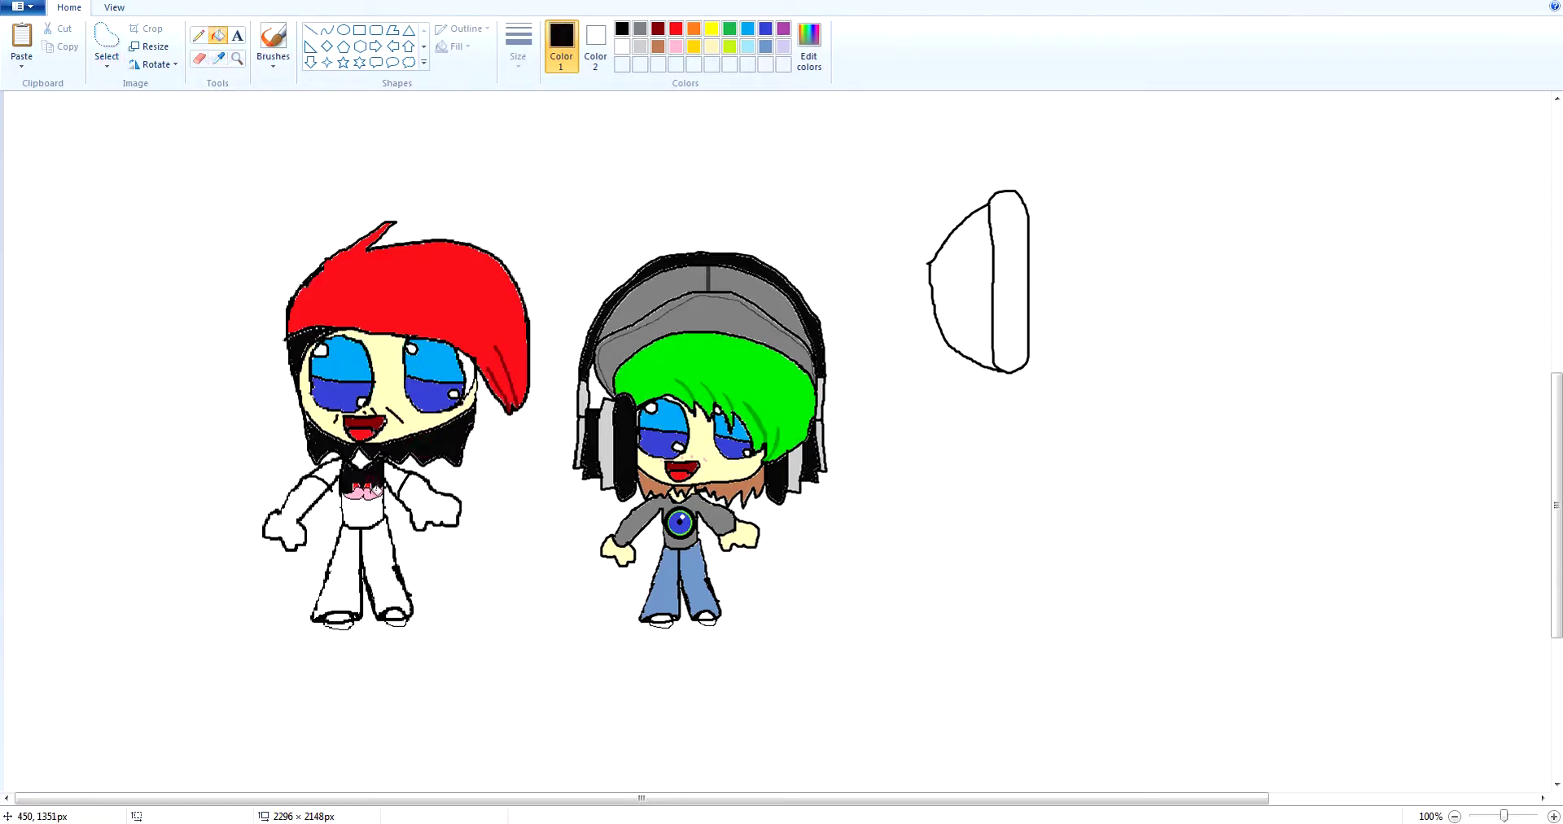
pyautogui.click(372, 512)
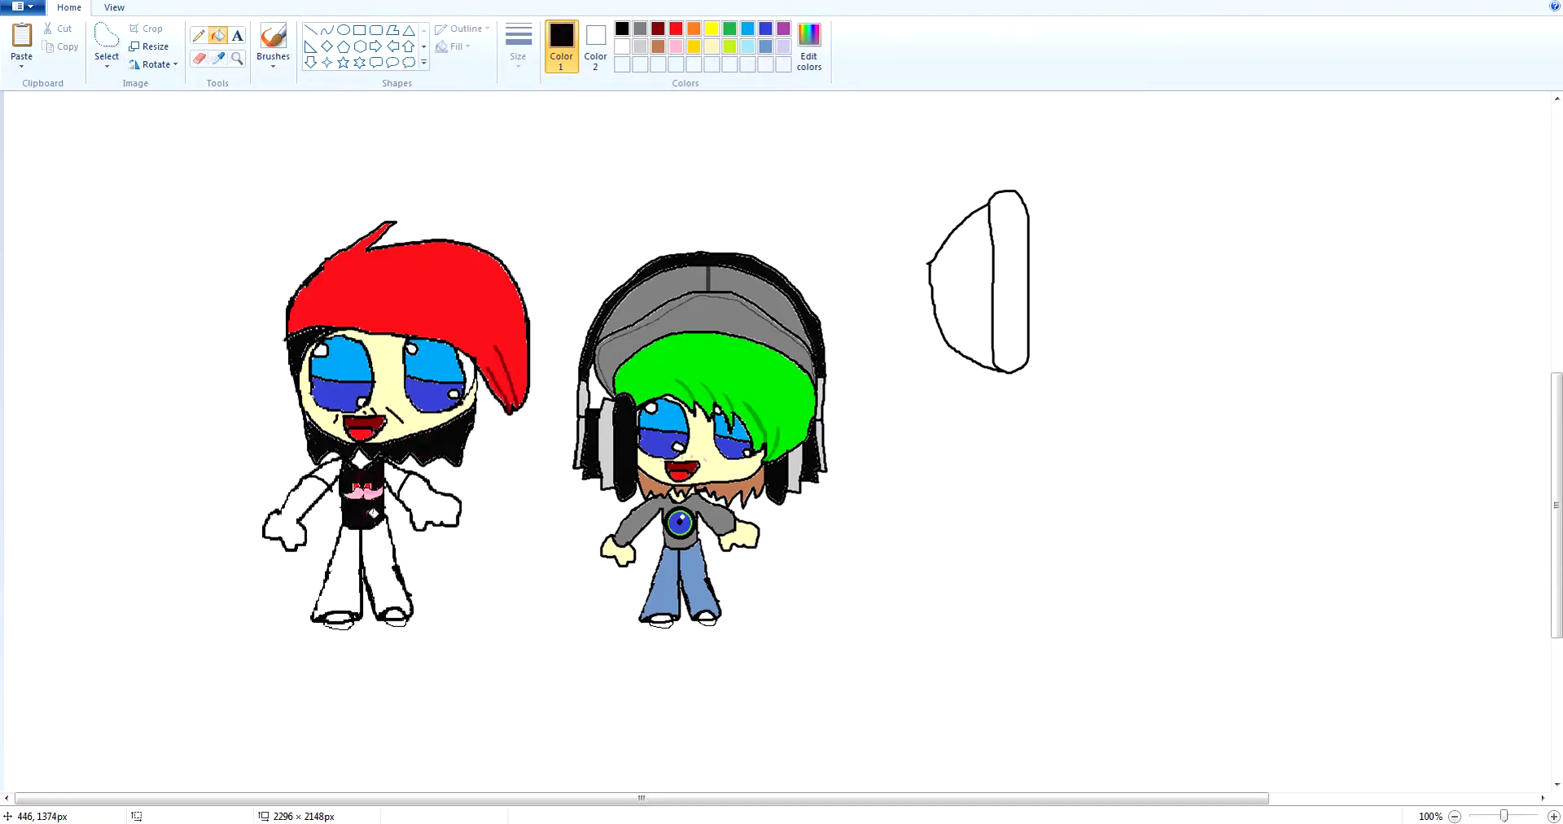
# Fill the red-haired character's bare arms, hands and neck with the pale skin color sampled from the face.
pyautogui.click(221, 56)
pyautogui.click(402, 427)
pyautogui.click(423, 494)
pyautogui.click(316, 491)
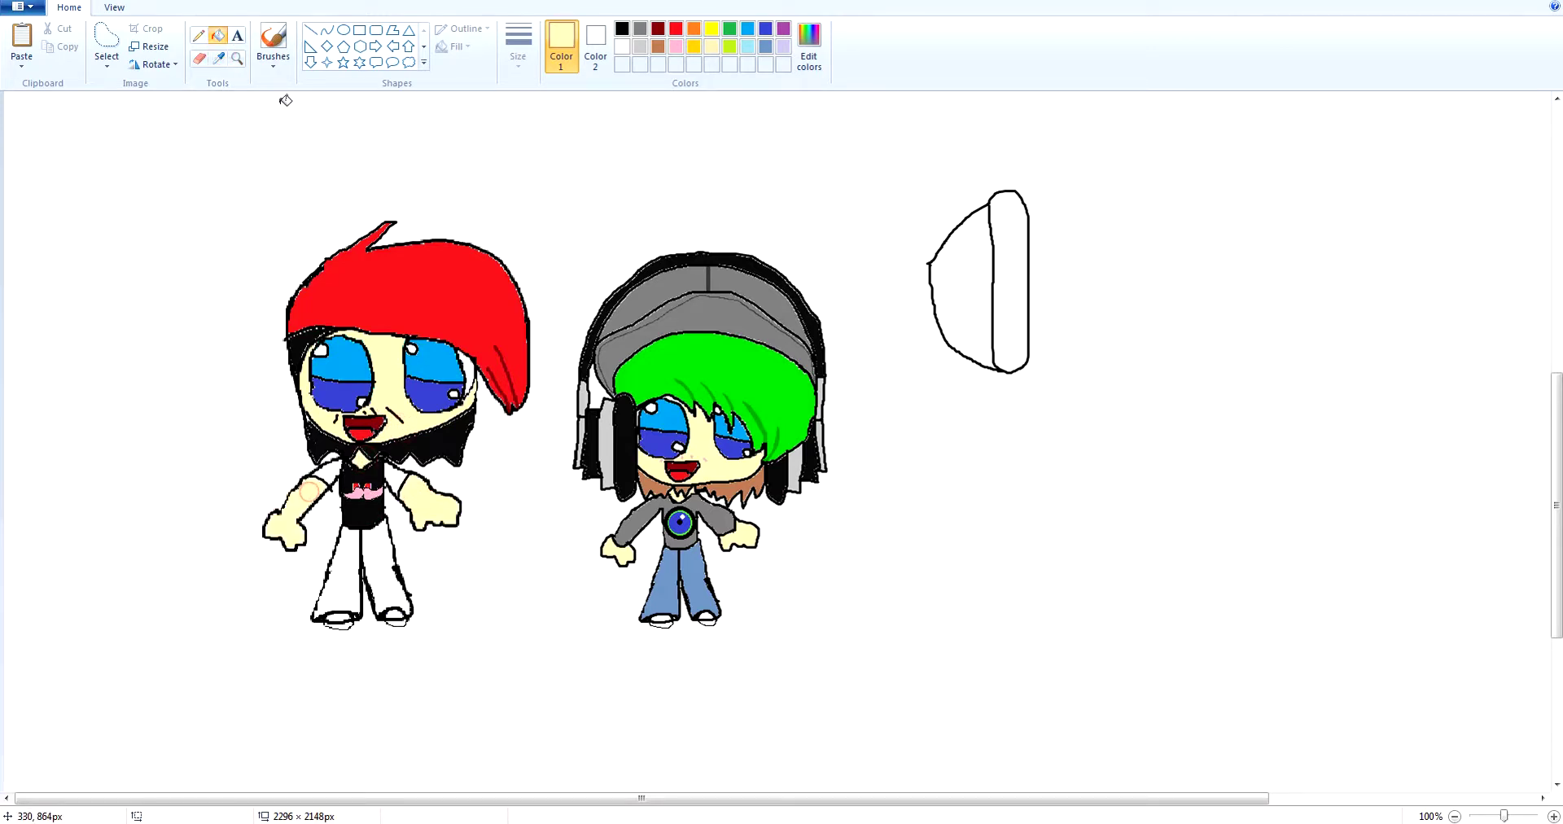
# Fill both of the red-haired character's shirt sleeves with sampled black.
pyautogui.click(219, 58)
pyautogui.click(312, 471)
pyautogui.click(328, 473)
pyautogui.click(398, 478)
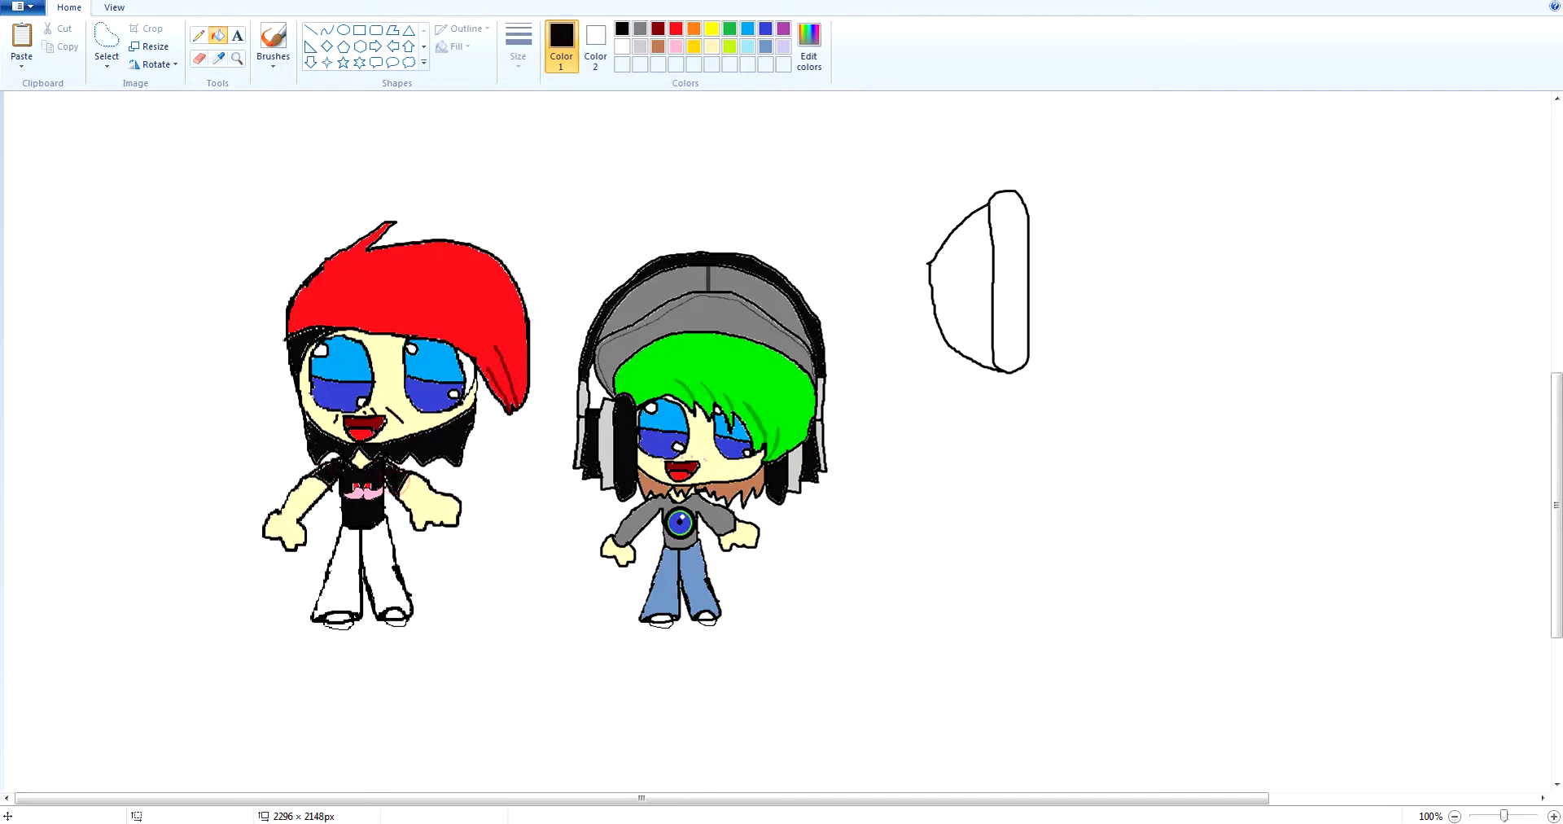
# Fill both legs of the red-haired character's pants with turquoise blue.
pyautogui.click(747, 29)
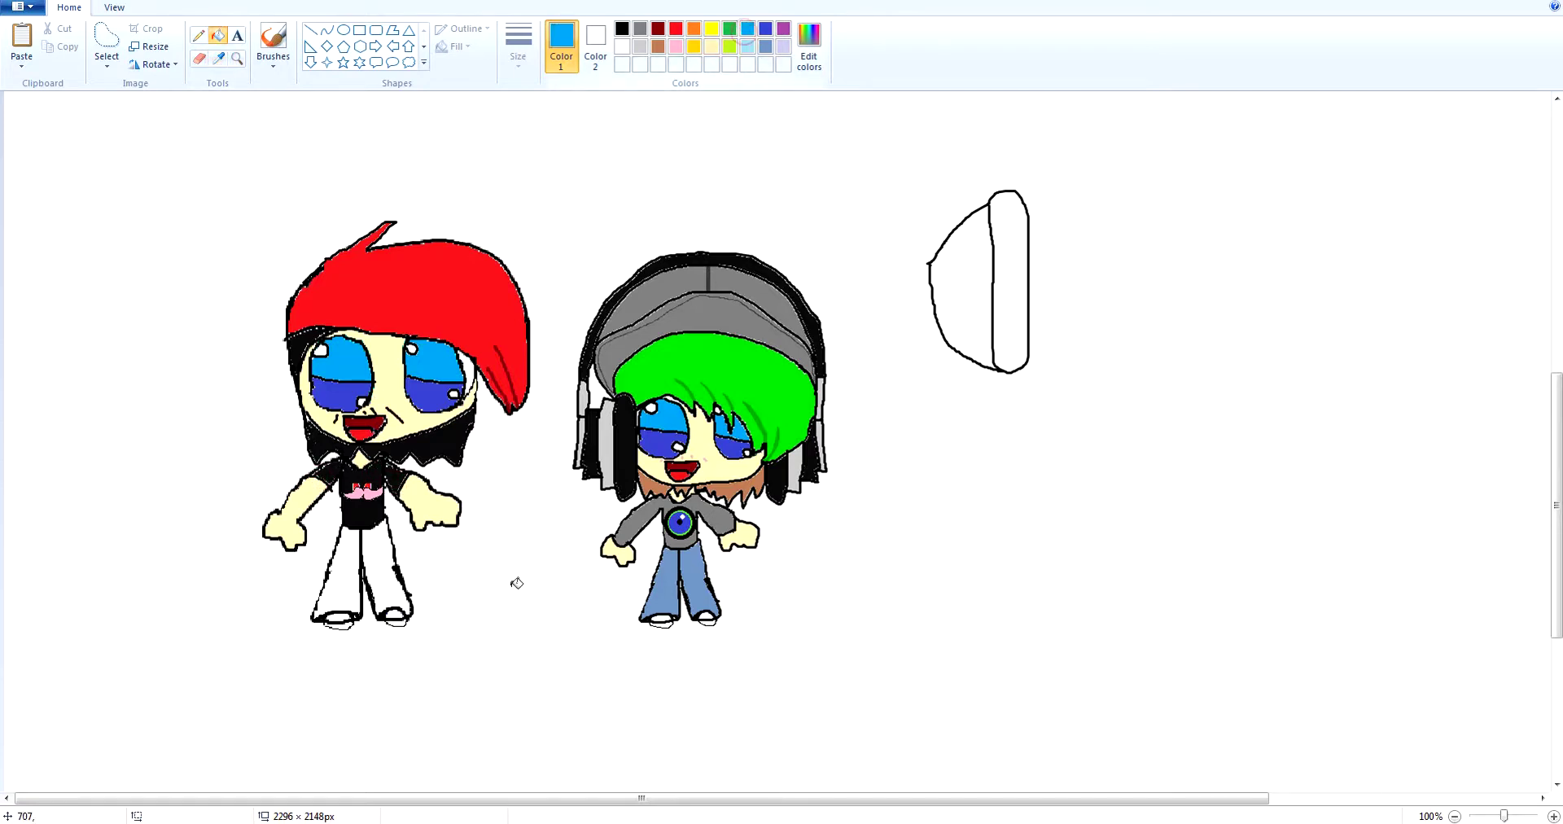
pyautogui.click(383, 553)
pyautogui.click(338, 568)
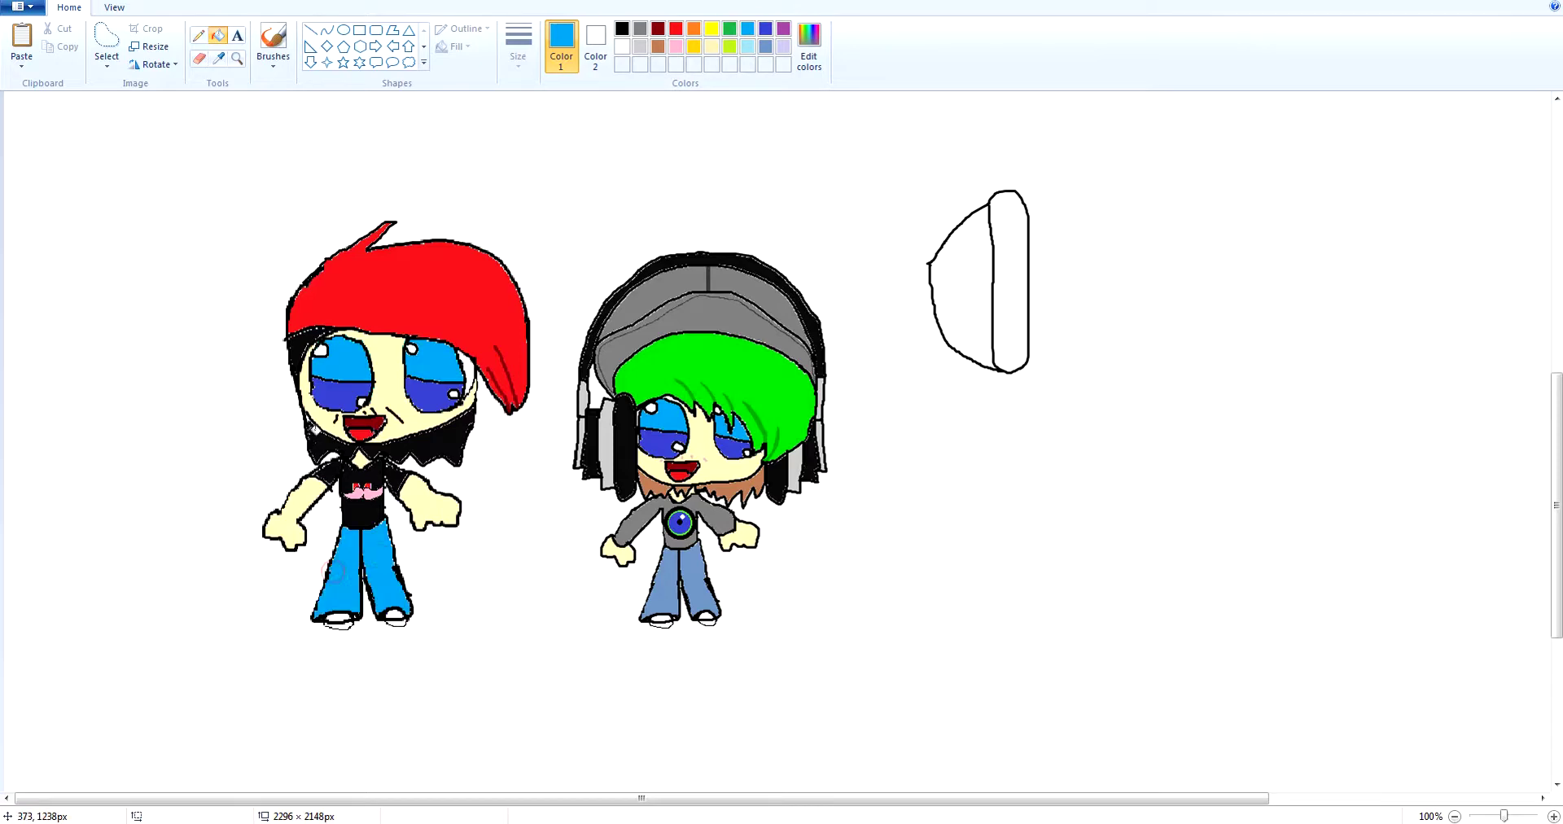
# Fill both parts of the separate headphone ear cup with black sampled from its outline.
pyautogui.scroll(2, 614, 642)
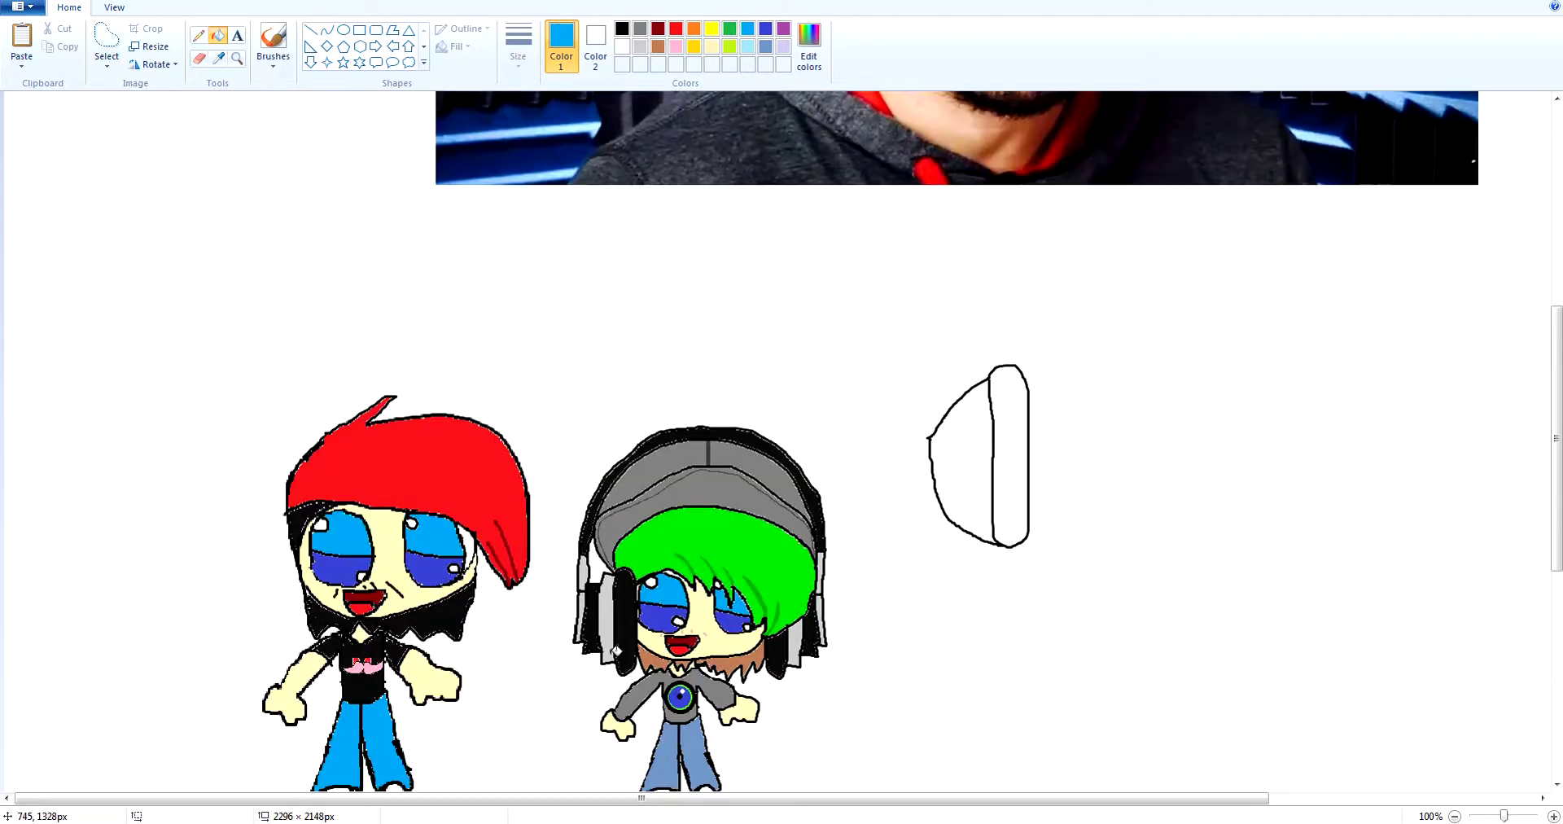
pyautogui.scroll(-2, 614, 641)
pyautogui.scroll(4, 614, 642)
pyautogui.scroll(2, 617, 646)
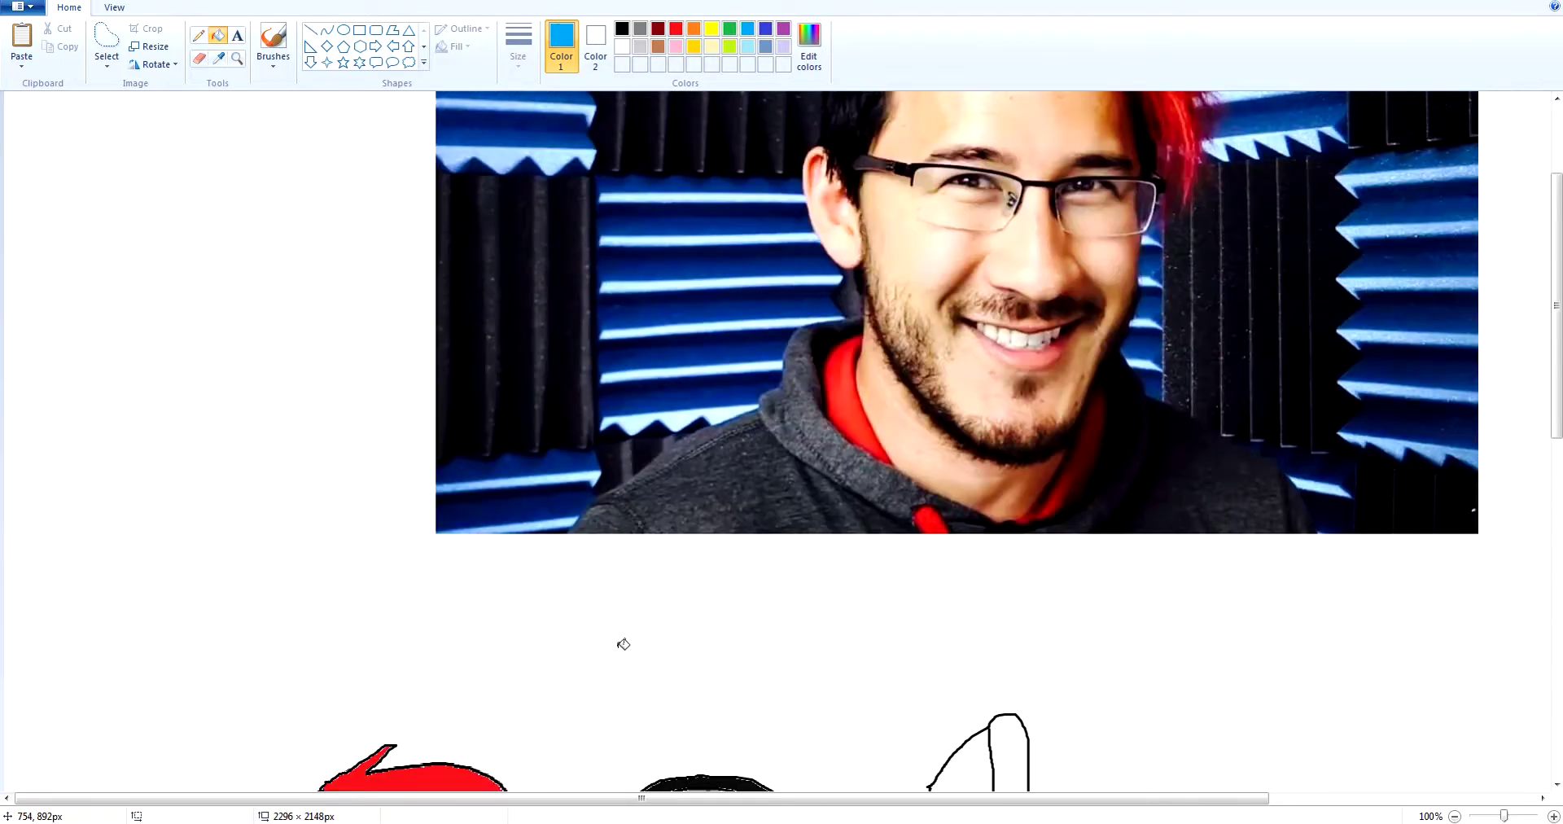
pyautogui.scroll(-8, 621, 643)
pyautogui.scroll(4, 486, 254)
pyautogui.click(216, 60)
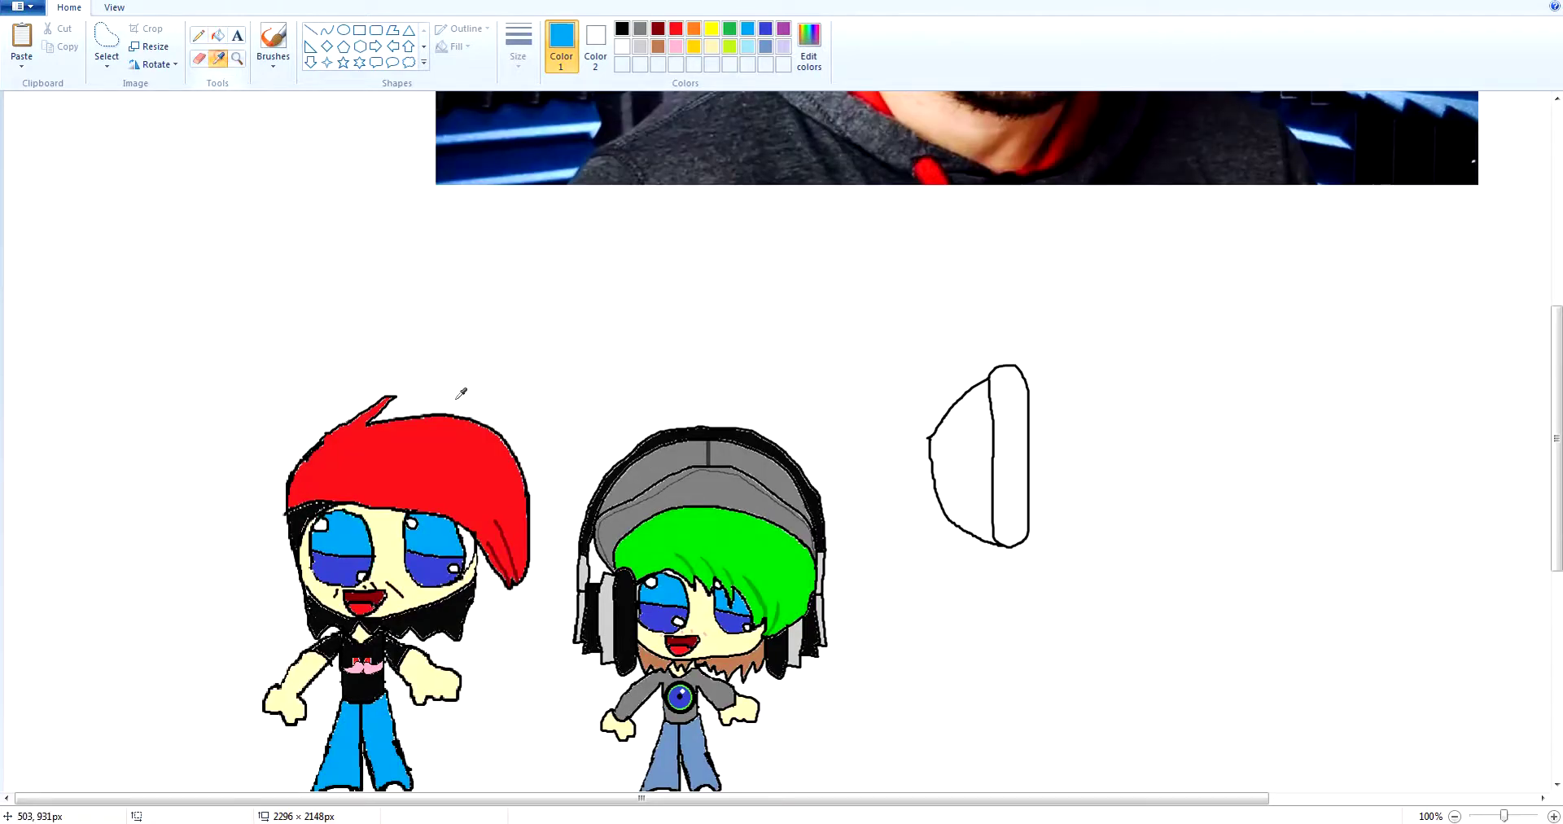
pyautogui.click(929, 438)
pyautogui.click(948, 444)
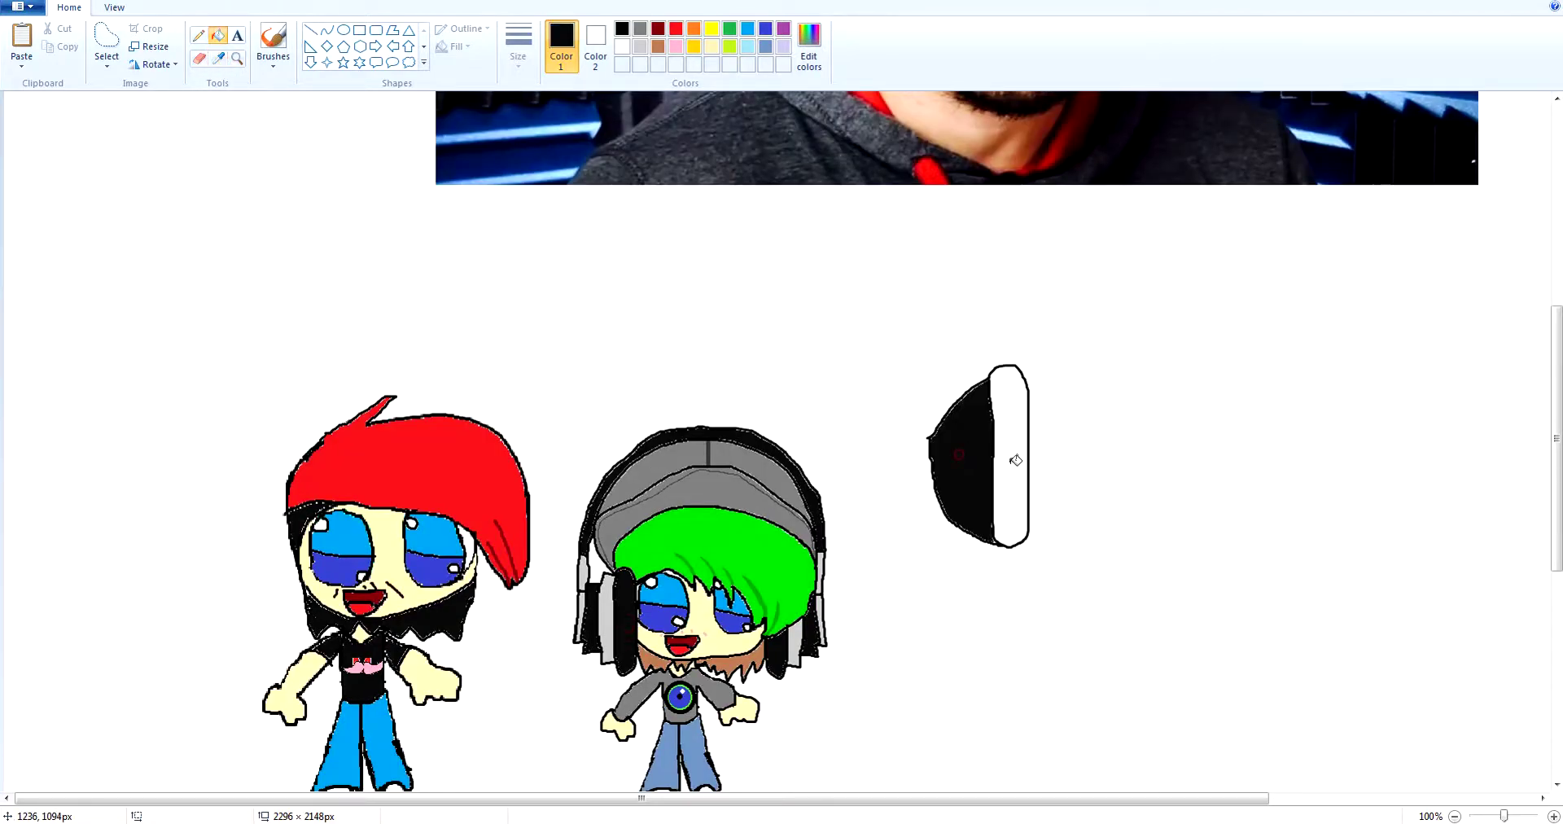
pyautogui.click(1013, 457)
# Duplicate the black ear cup, place the copy on empty canvas below the original, and flip it horizontally.
pyautogui.scroll(-4, 1013, 460)
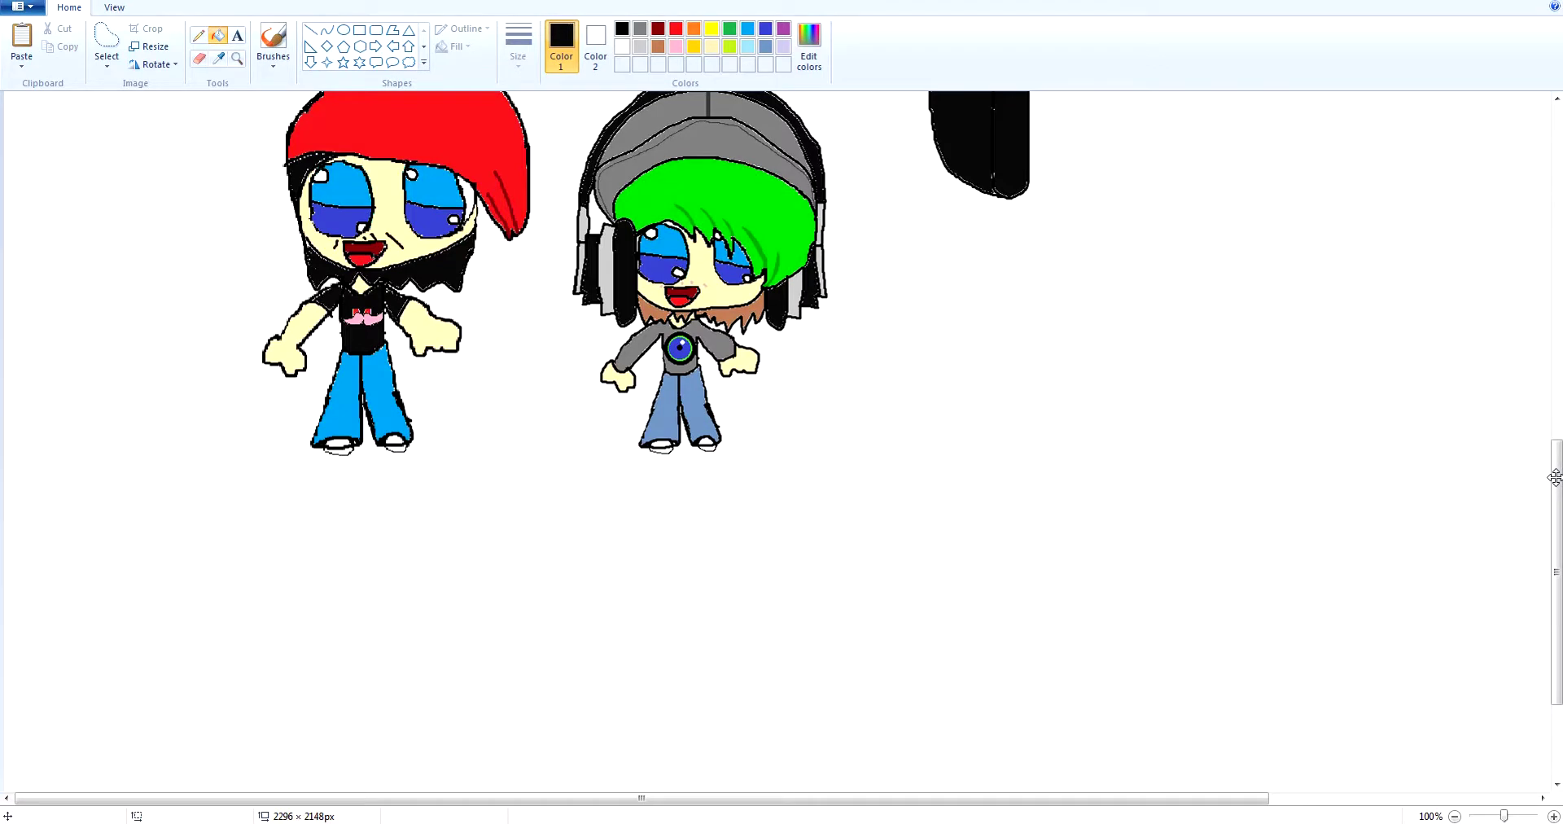
pyautogui.moveTo(1555, 493); pyautogui.dragTo(1554, 441)
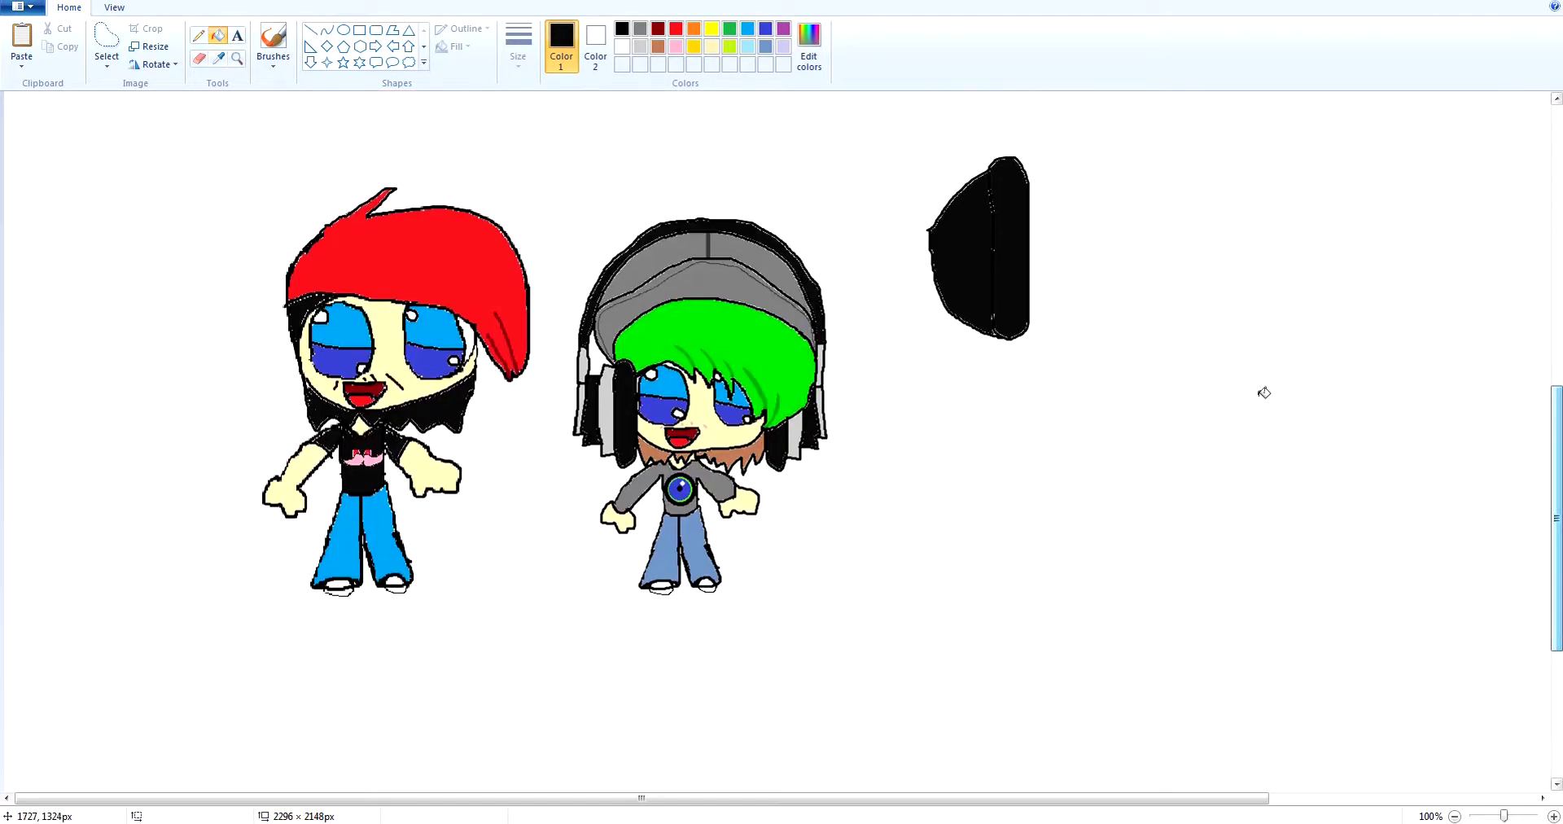
pyautogui.click(107, 32)
pyautogui.moveTo(869, 217)
pyautogui.mouseDown()
pyautogui.moveTo(988, 393)
pyautogui.moveTo(1141, 314)
pyautogui.moveTo(1040, 143)
pyautogui.moveTo(1017, 137)
pyautogui.moveTo(872, 221)
pyautogui.mouseUp()
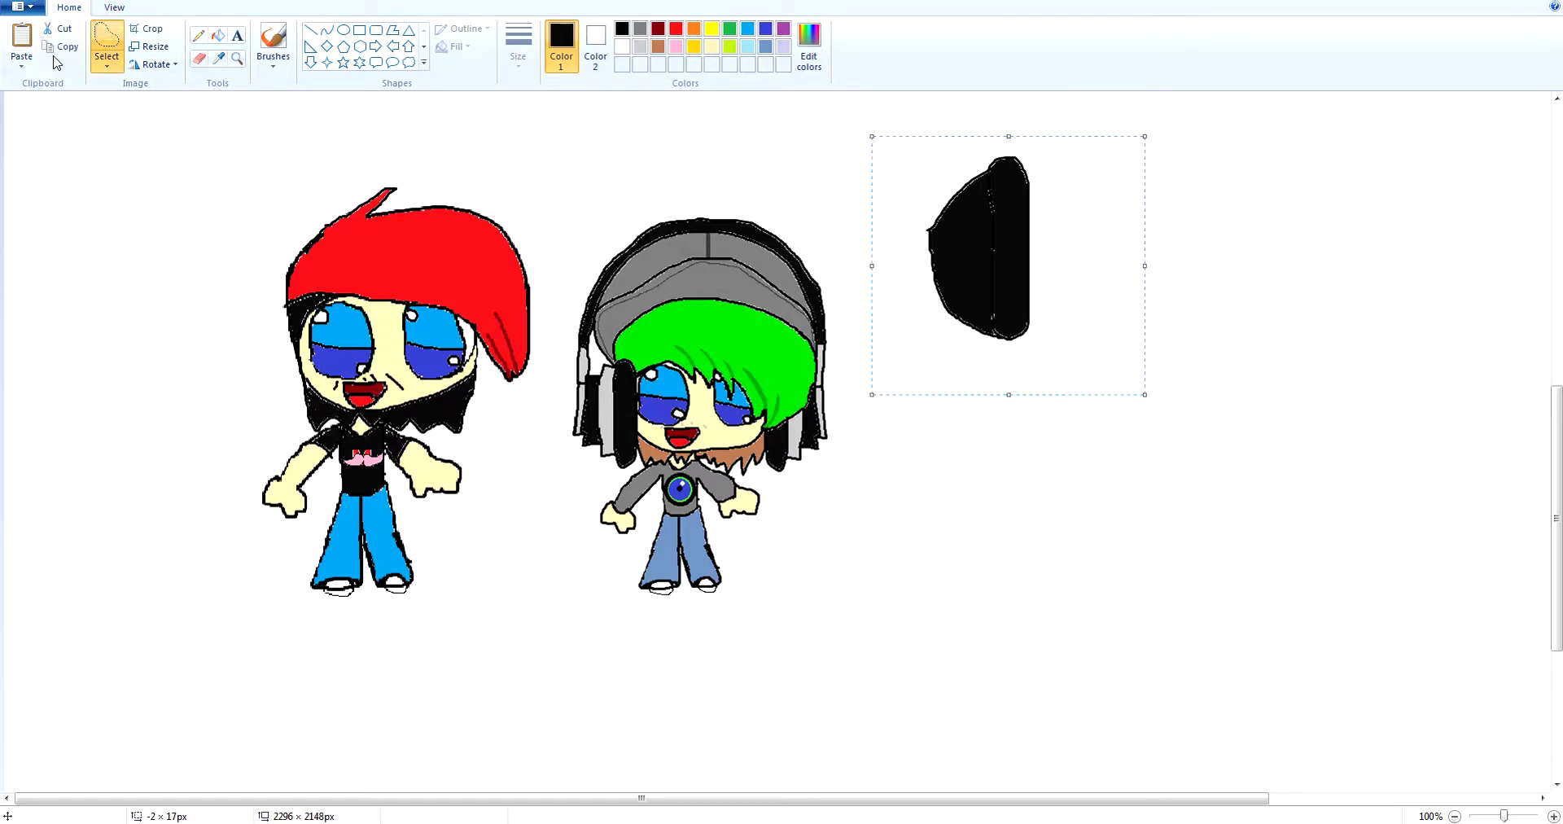
pyautogui.click(61, 28)
pyautogui.hotkey('ctrl', 'z')
pyautogui.click(23, 47)
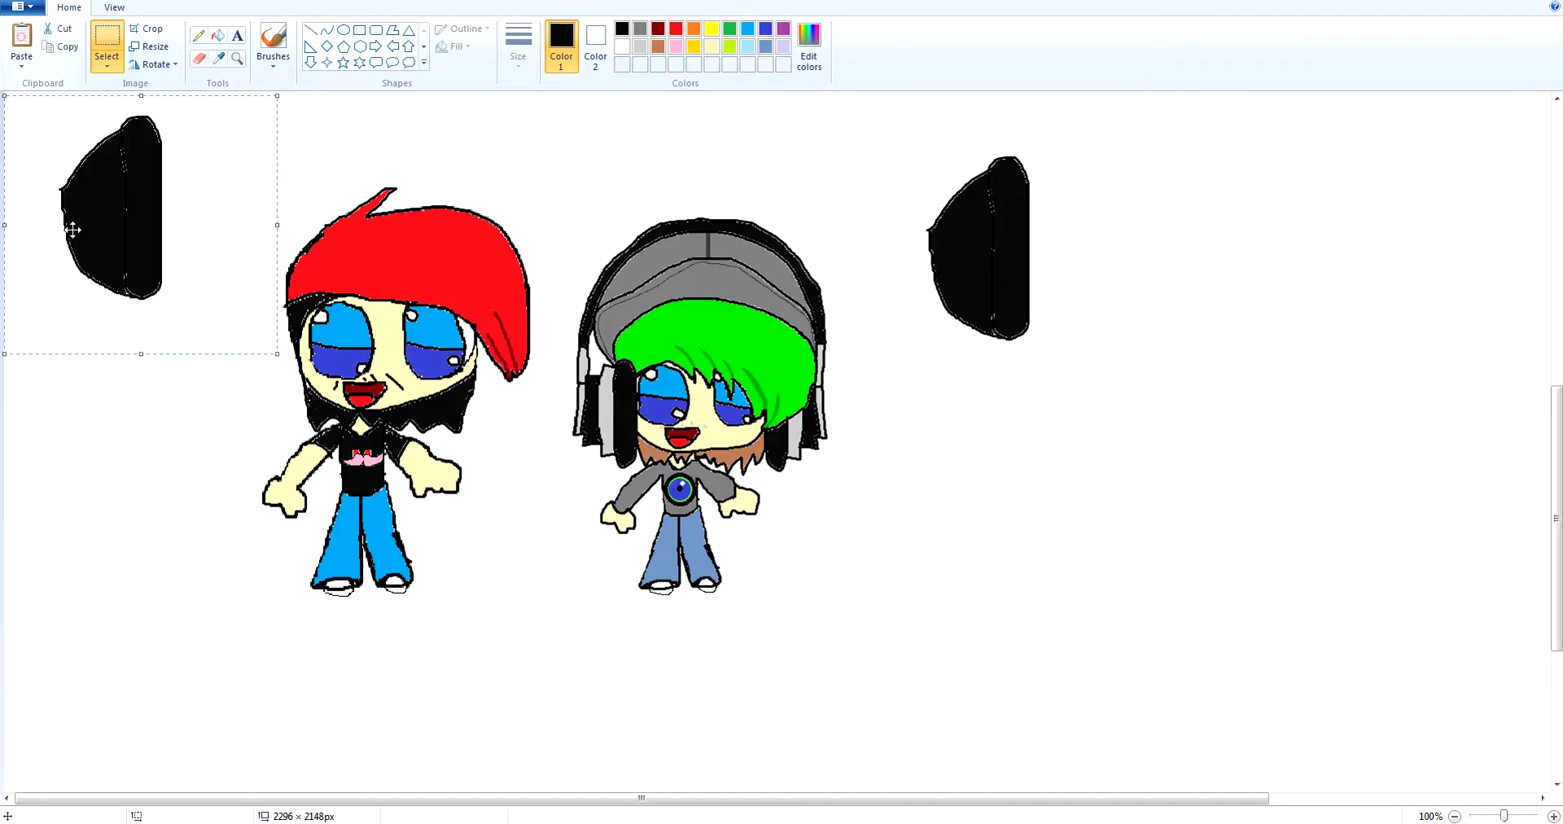
pyautogui.moveTo(70, 231); pyautogui.dragTo(1129, 559)
pyautogui.click(147, 65)
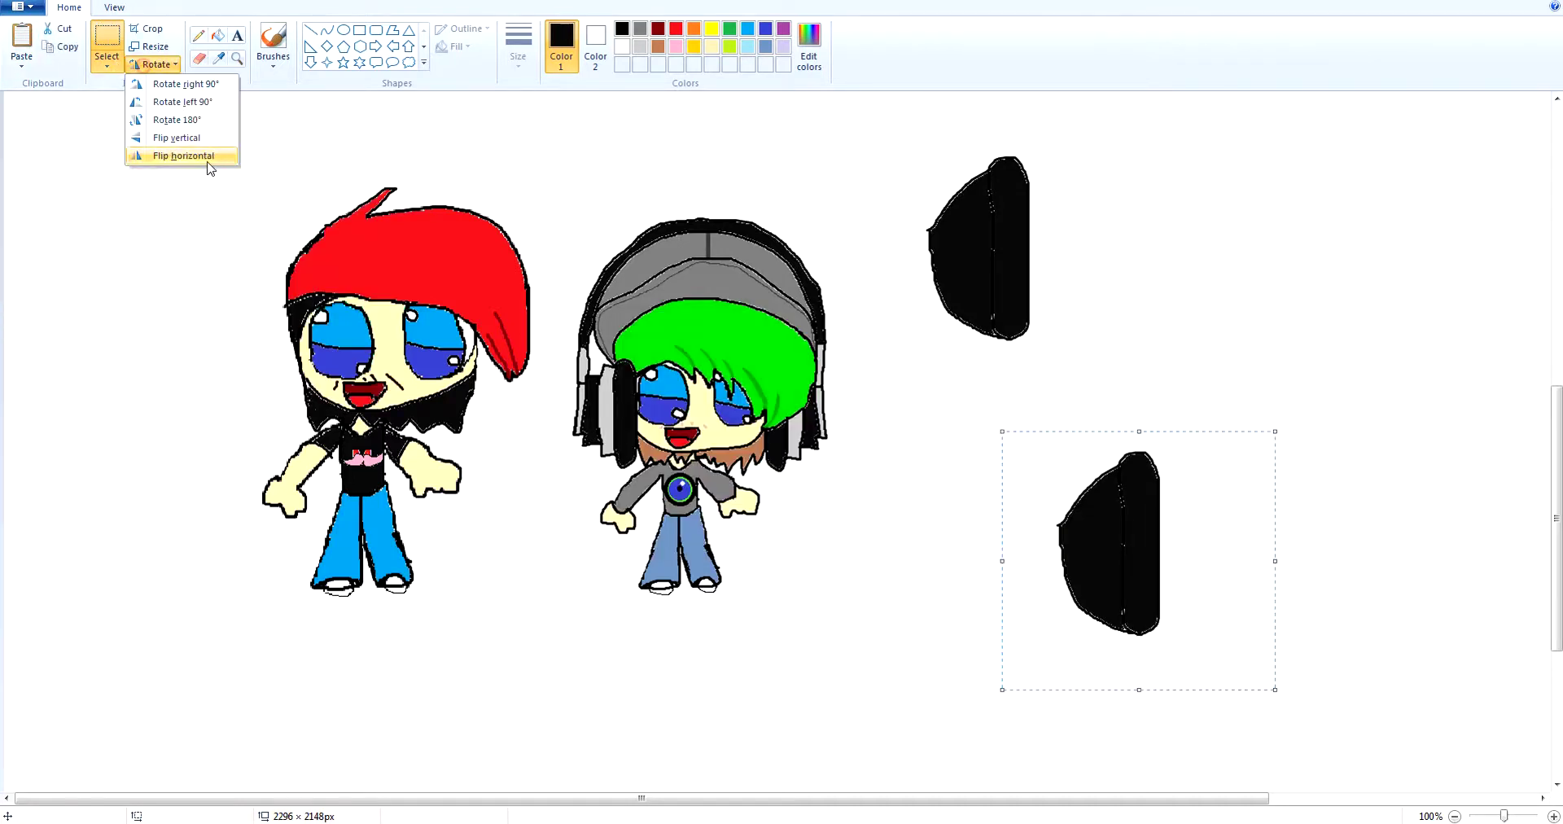
pyautogui.click(202, 161)
pyautogui.click(949, 513)
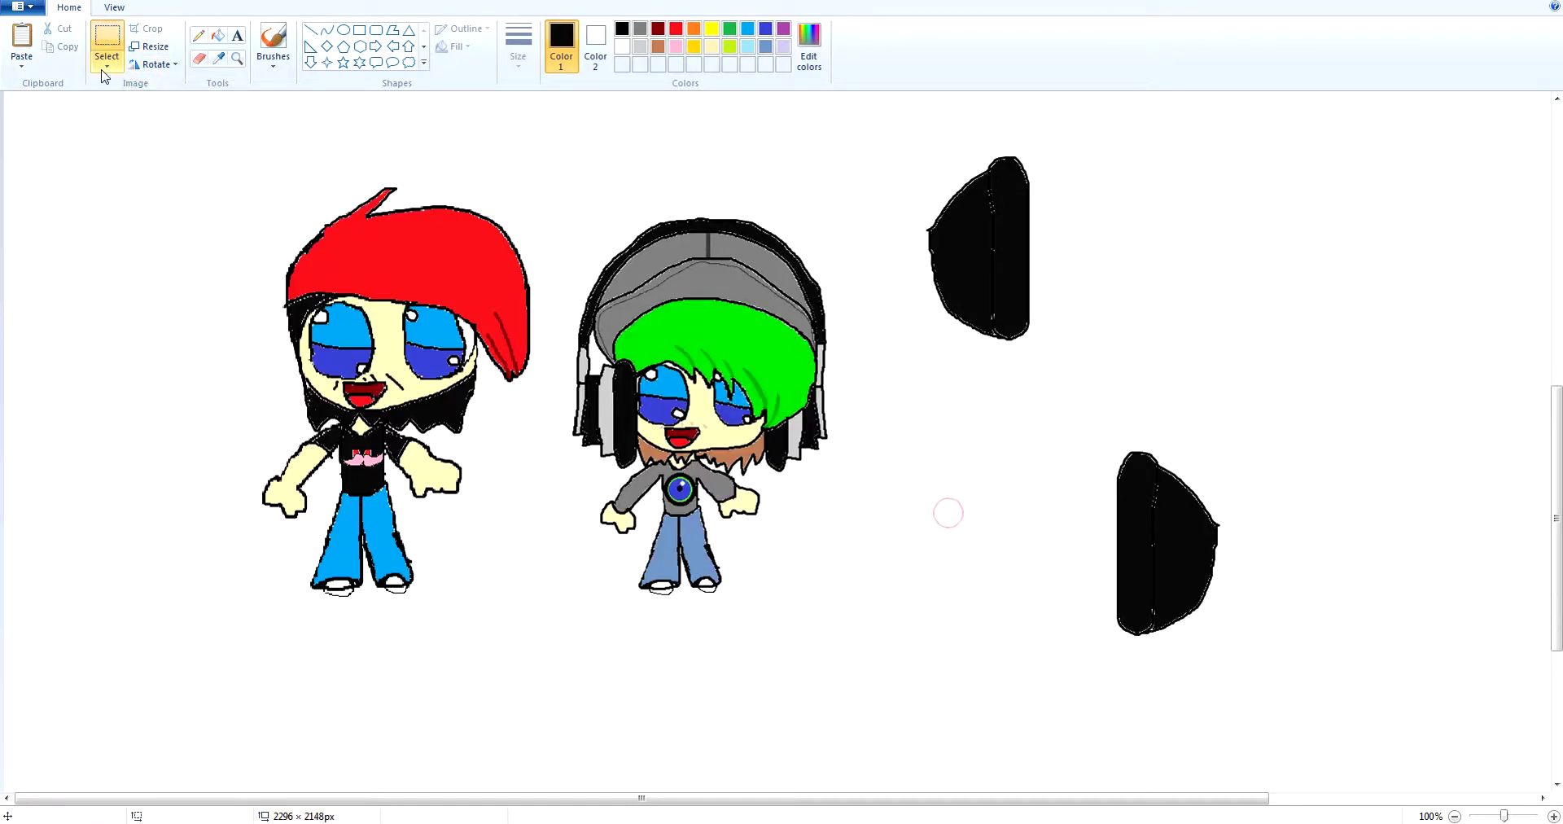
# Move the original ear cup against the side of the red-haired character's head with the black hair, shrinking its selection to about 195 × 362 px.
pyautogui.click(106, 63)
pyautogui.click(152, 116)
pyautogui.moveTo(893, 233)
pyautogui.mouseDown()
pyautogui.moveTo(911, 346)
pyautogui.moveTo(1029, 105)
pyautogui.moveTo(896, 290)
pyautogui.moveTo(894, 237)
pyautogui.mouseUp()
pyautogui.click(441, 316)
pyautogui.moveTo(441, 317); pyautogui.dragTo(303, 380)
pyautogui.moveTo(350, 516); pyautogui.dragTo(336, 501)
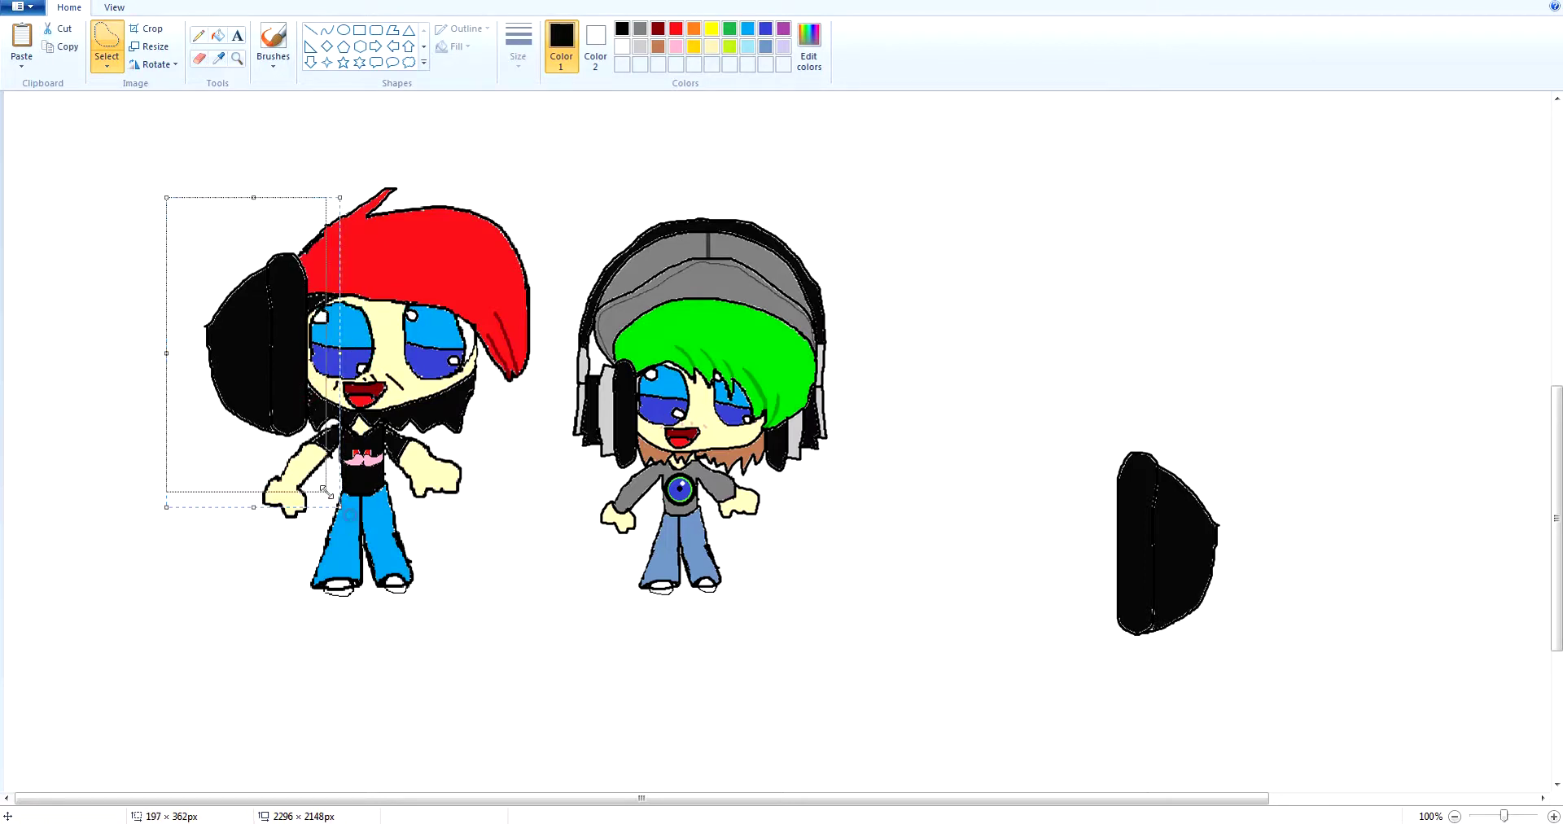
pyautogui.moveTo(286, 402); pyautogui.dragTo(299, 414)
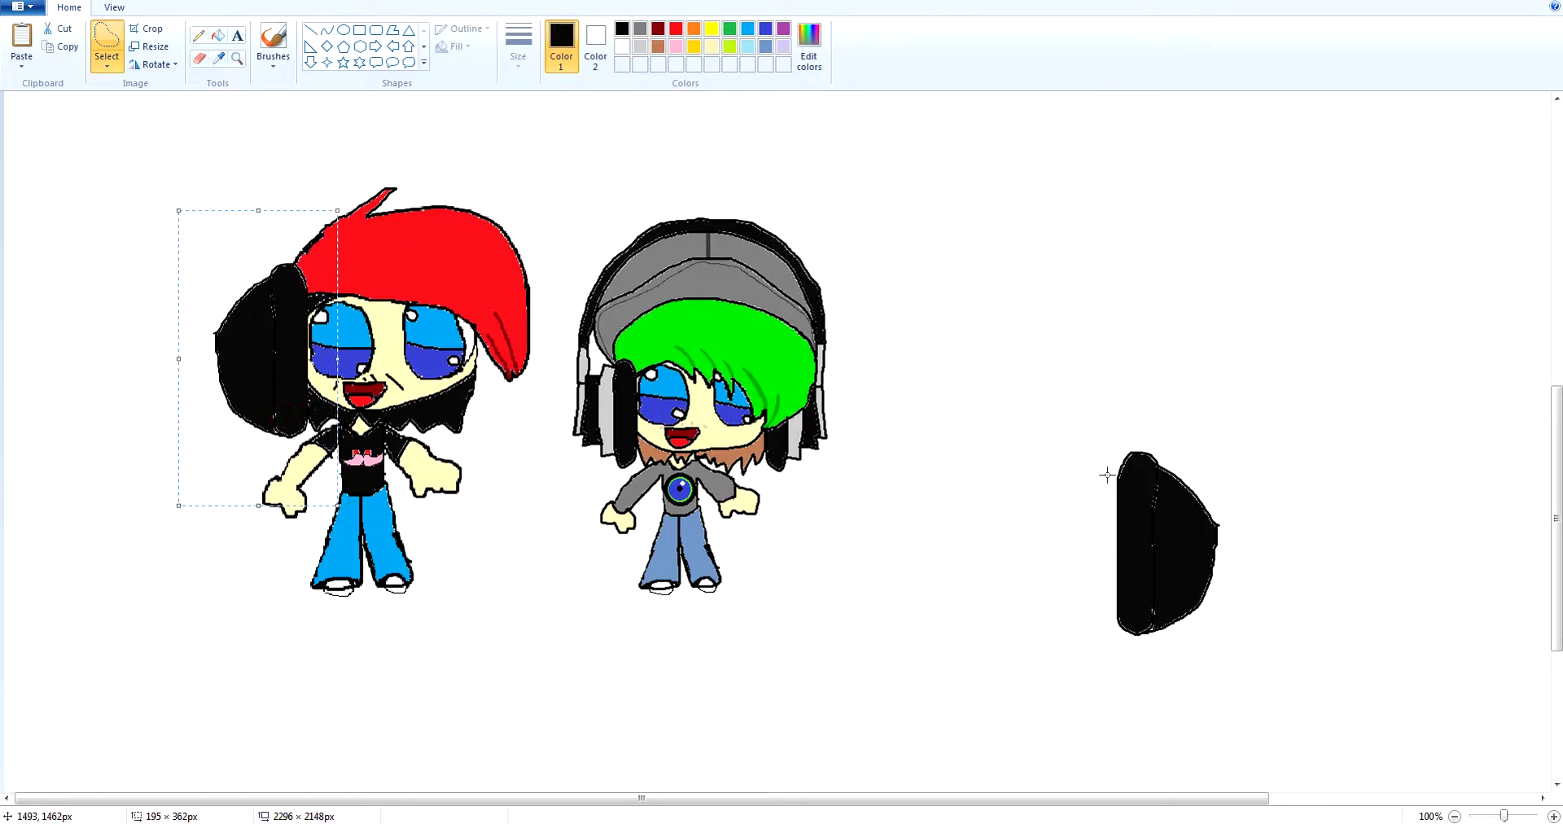
# Select the mirrored ear cup and fit it against the opposite side of the red-haired character's head.
pyautogui.click(1004, 479)
pyautogui.moveTo(1021, 541)
pyautogui.mouseDown()
pyautogui.moveTo(1049, 682)
pyautogui.moveTo(1231, 612)
pyautogui.moveTo(1220, 392)
pyautogui.moveTo(1091, 395)
pyautogui.mouseUp()
pyautogui.moveTo(1166, 601); pyautogui.dragTo(480, 391)
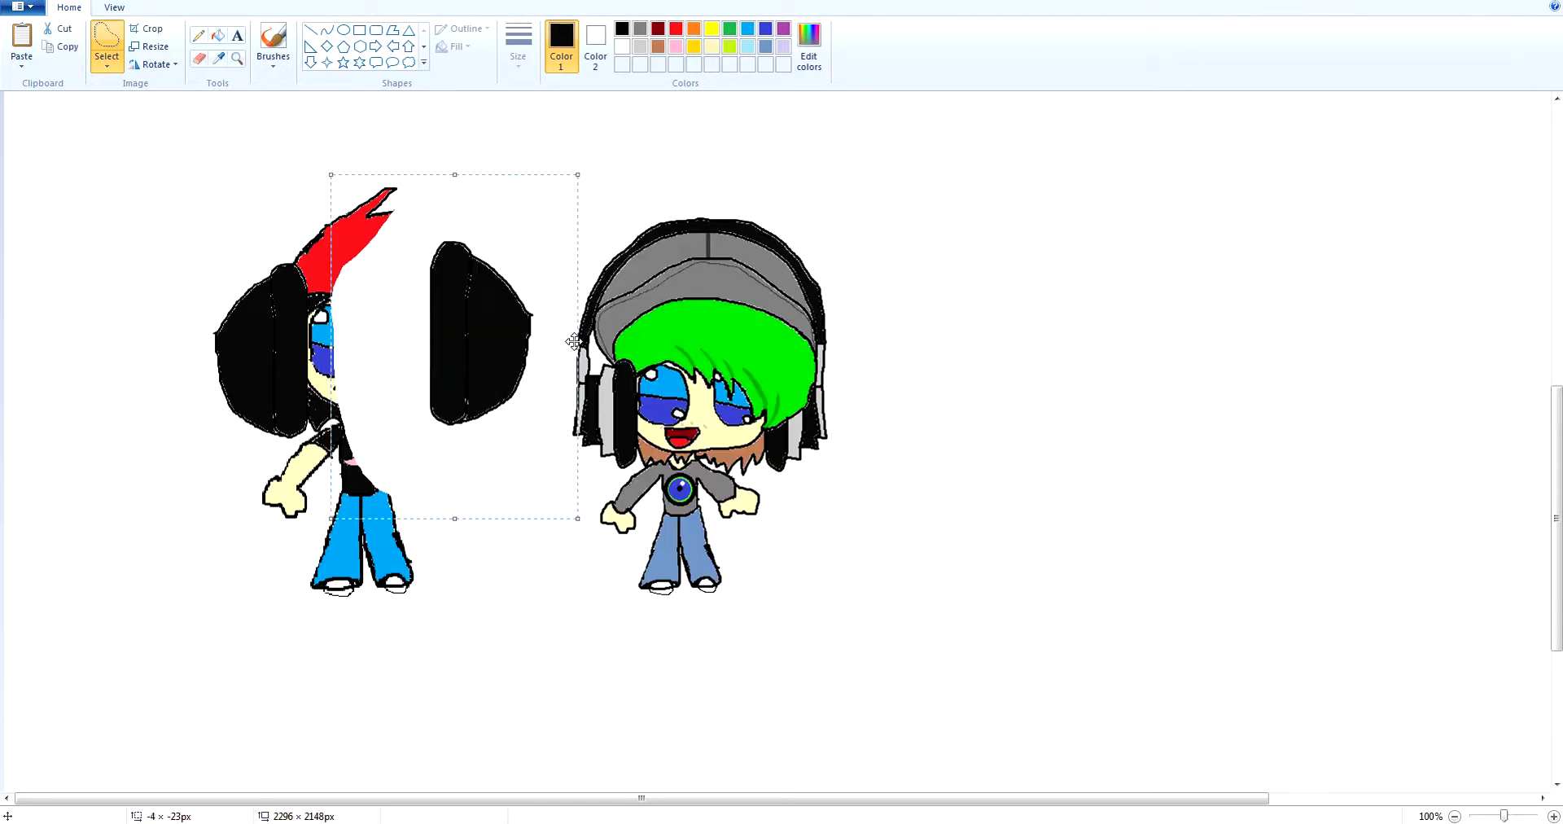
pyautogui.moveTo(576, 346); pyautogui.dragTo(531, 393)
pyautogui.click(1041, 424)
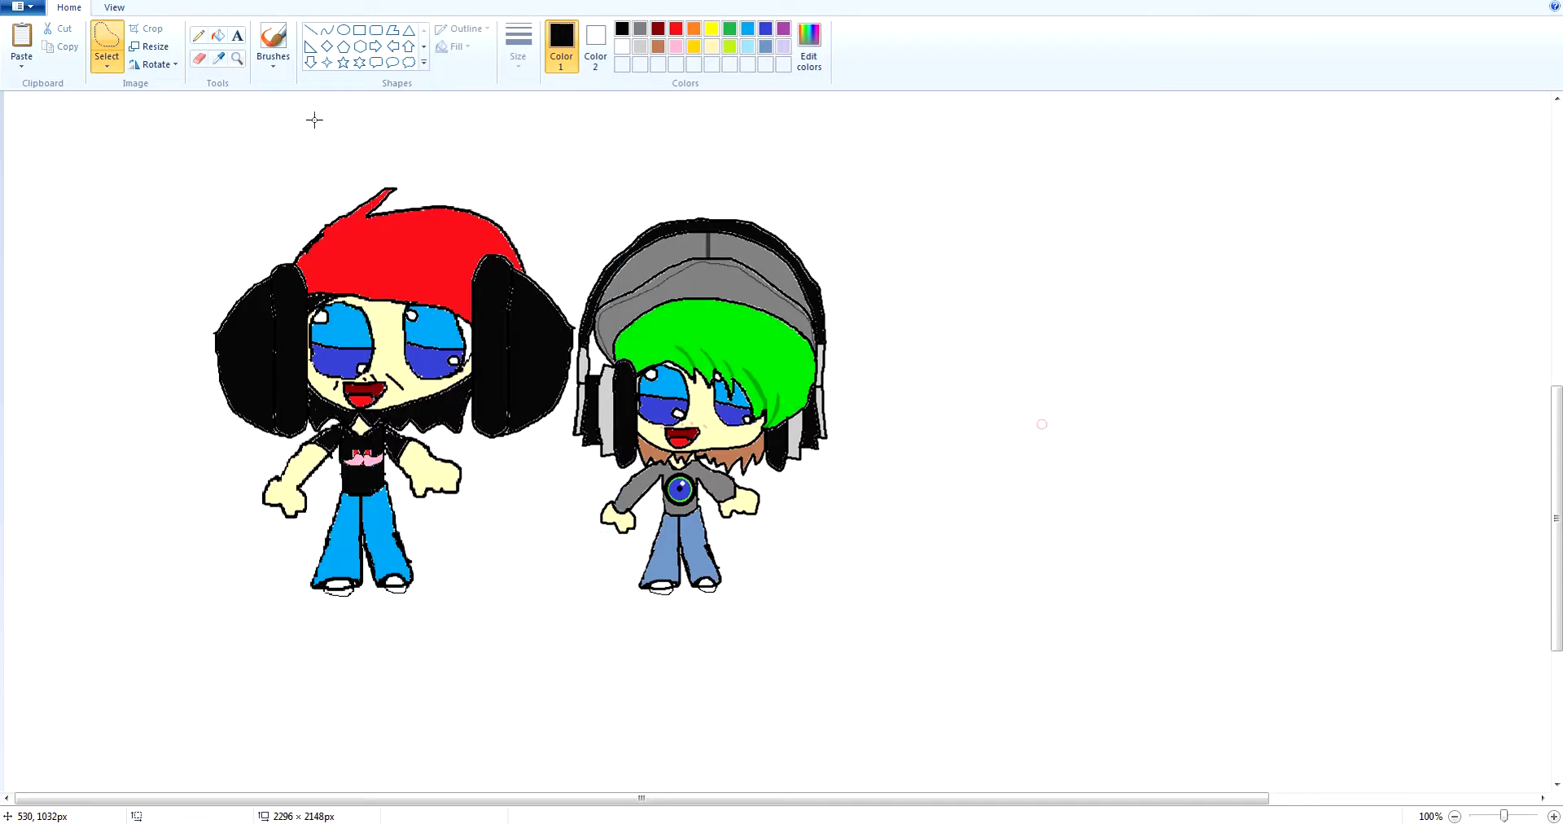
# Fill both parts of the ear cup nearest the green-haired character with white.
pyautogui.click(225, 37)
pyautogui.click(622, 47)
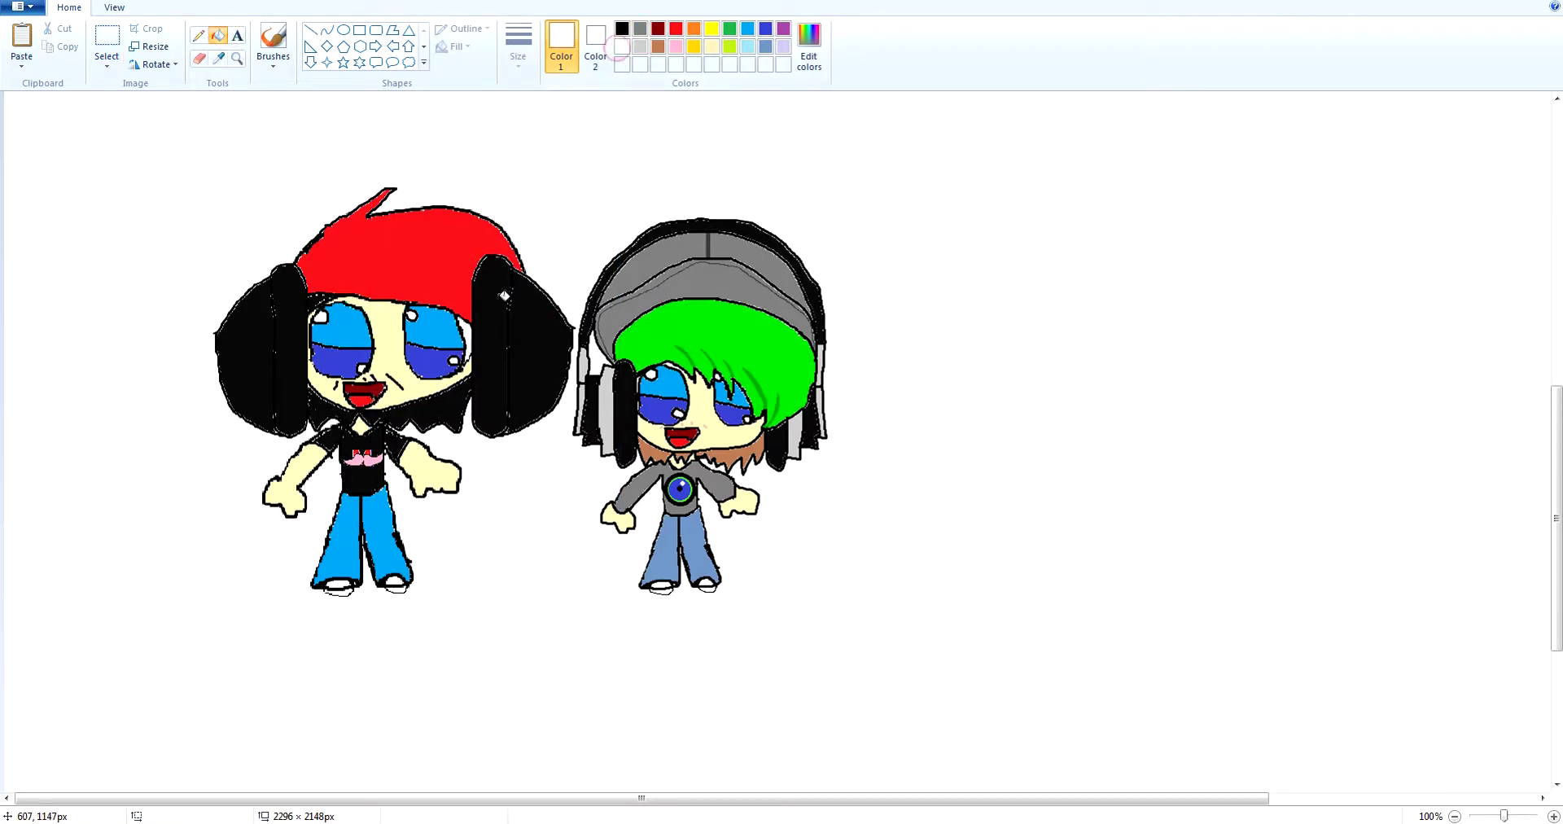
pyautogui.click(496, 299)
pyautogui.click(526, 313)
# Draw a black-outlined hair lock hanging over the white ear cup and erase the old hair and ear-cup lines inside it.
pyautogui.click(272, 40)
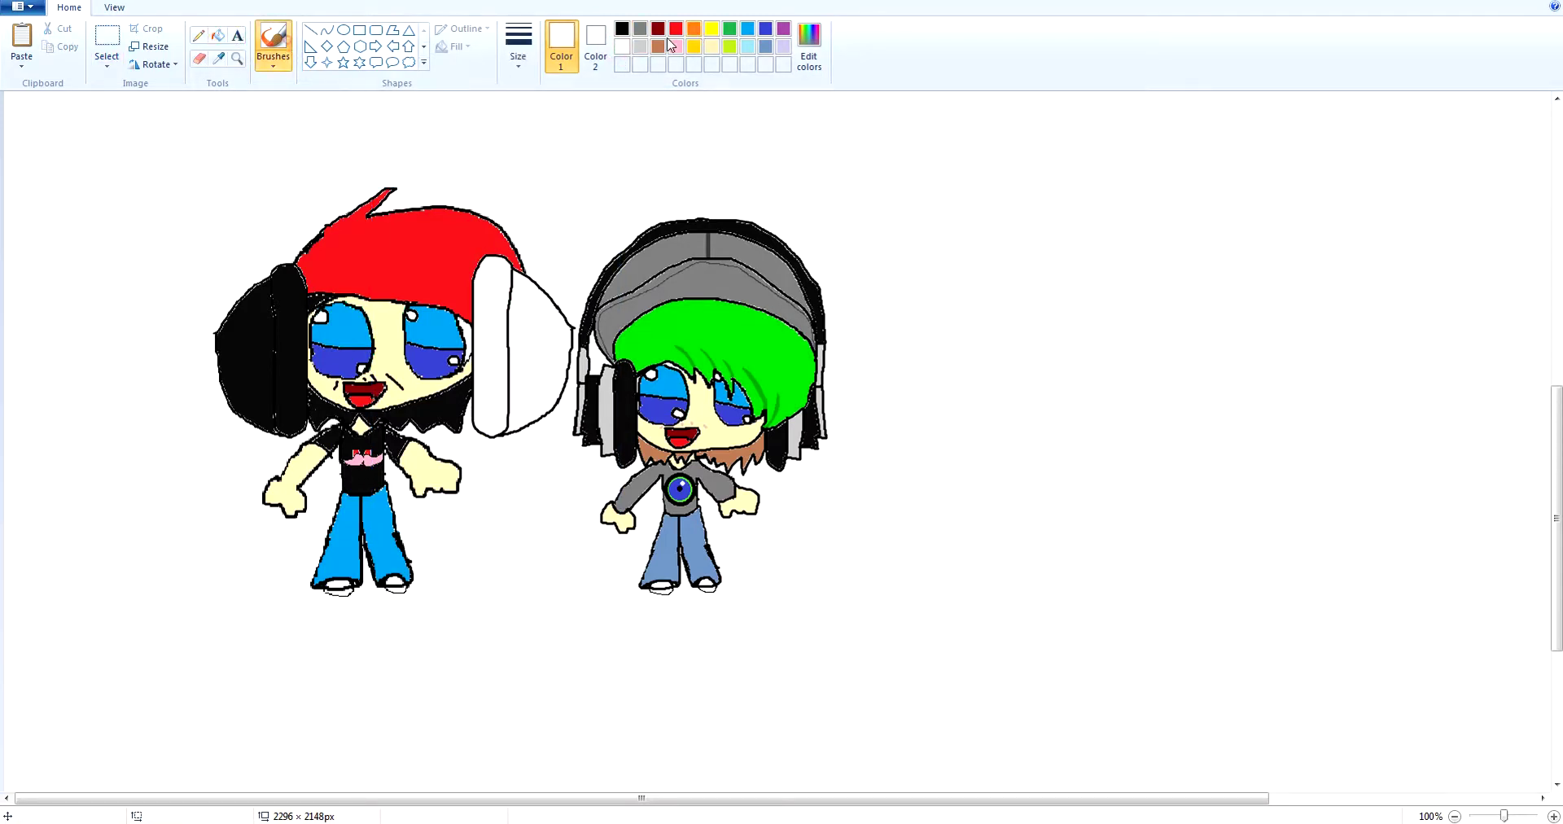
pyautogui.click(622, 30)
pyautogui.moveTo(532, 316); pyautogui.dragTo(533, 361)
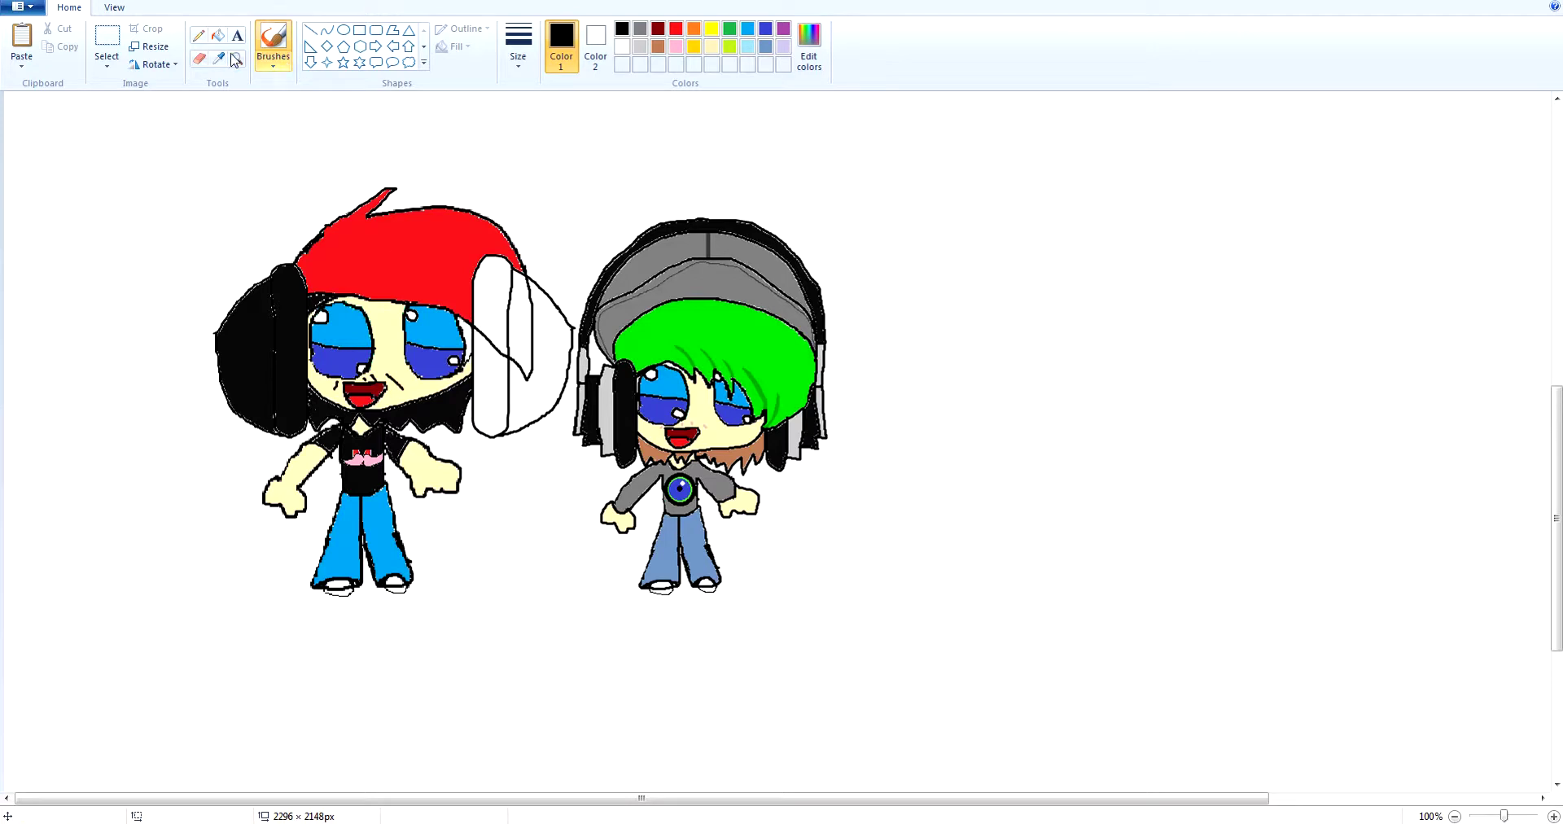
pyautogui.click(199, 58)
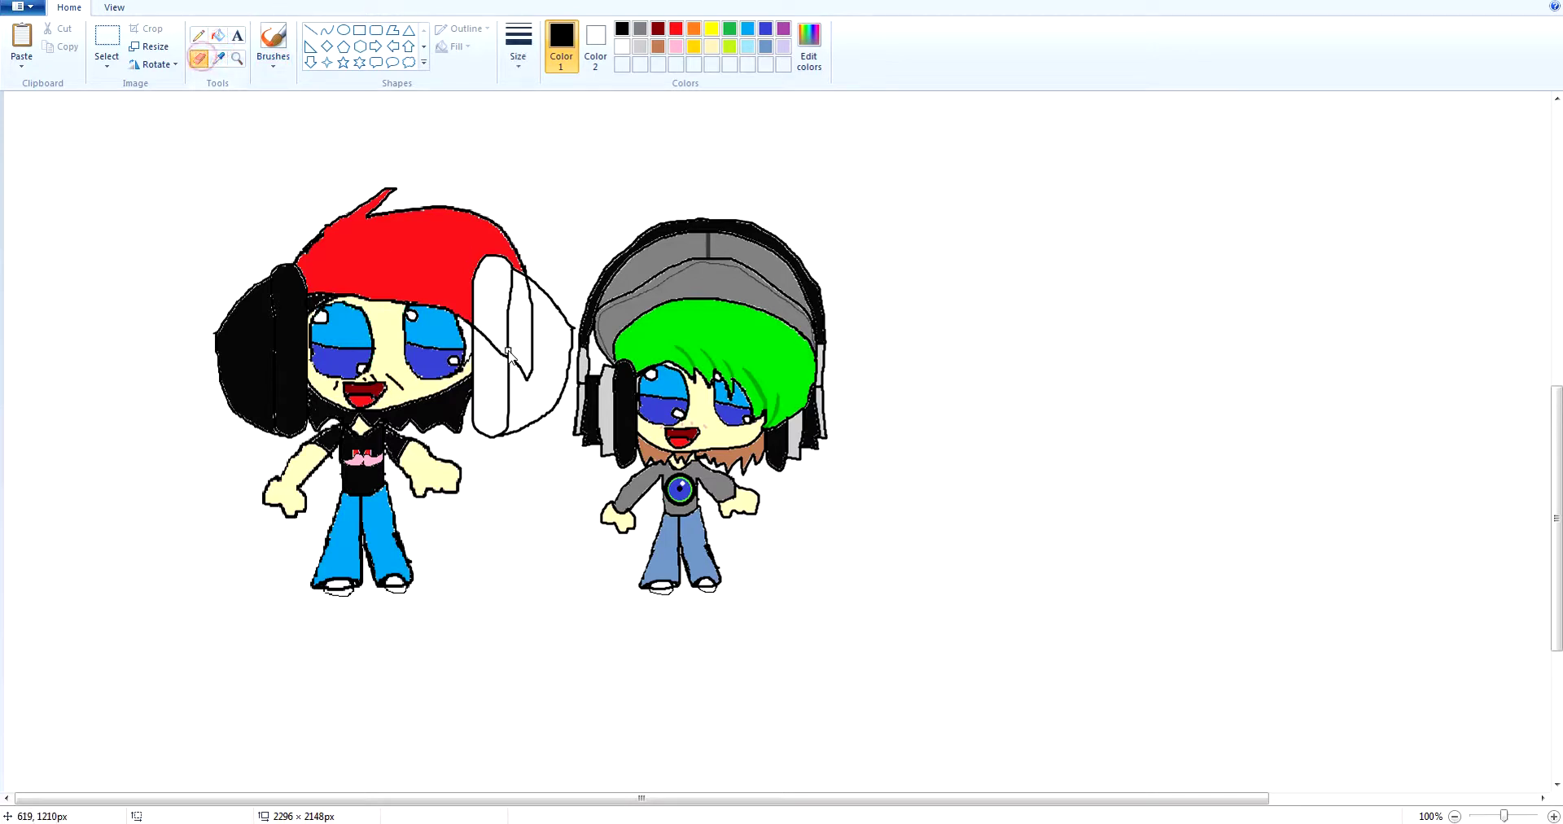
pyautogui.moveTo(521, 366)
pyautogui.mouseDown()
pyautogui.moveTo(501, 342)
pyautogui.moveTo(508, 267)
pyautogui.moveTo(475, 273)
pyautogui.moveTo(472, 298)
pyautogui.mouseUp()
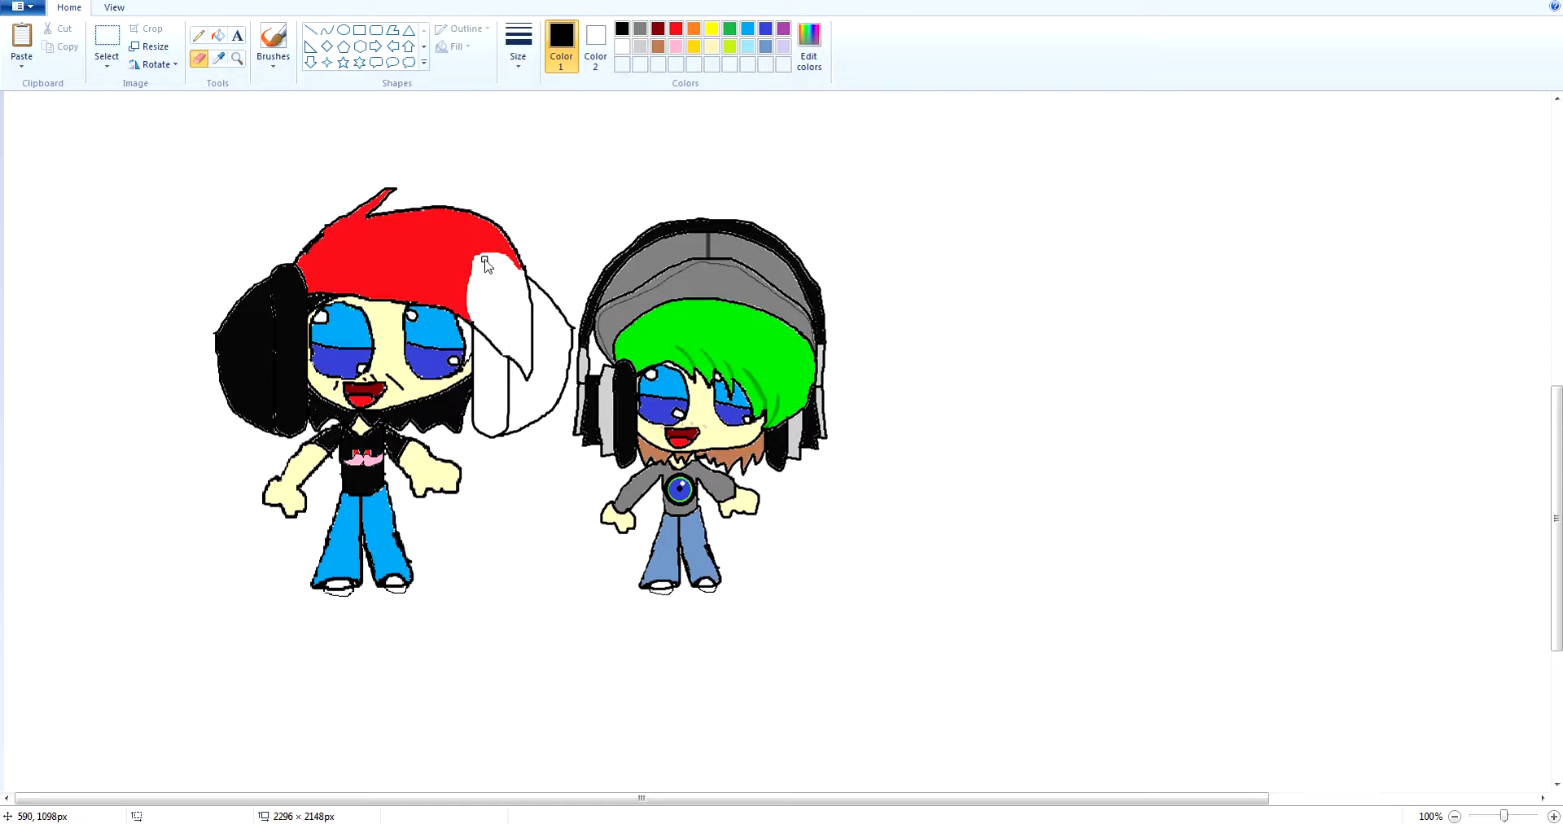
# Fill the new hair lock with red sampled from the character's hair.
pyautogui.click(217, 35)
pyautogui.click(218, 57)
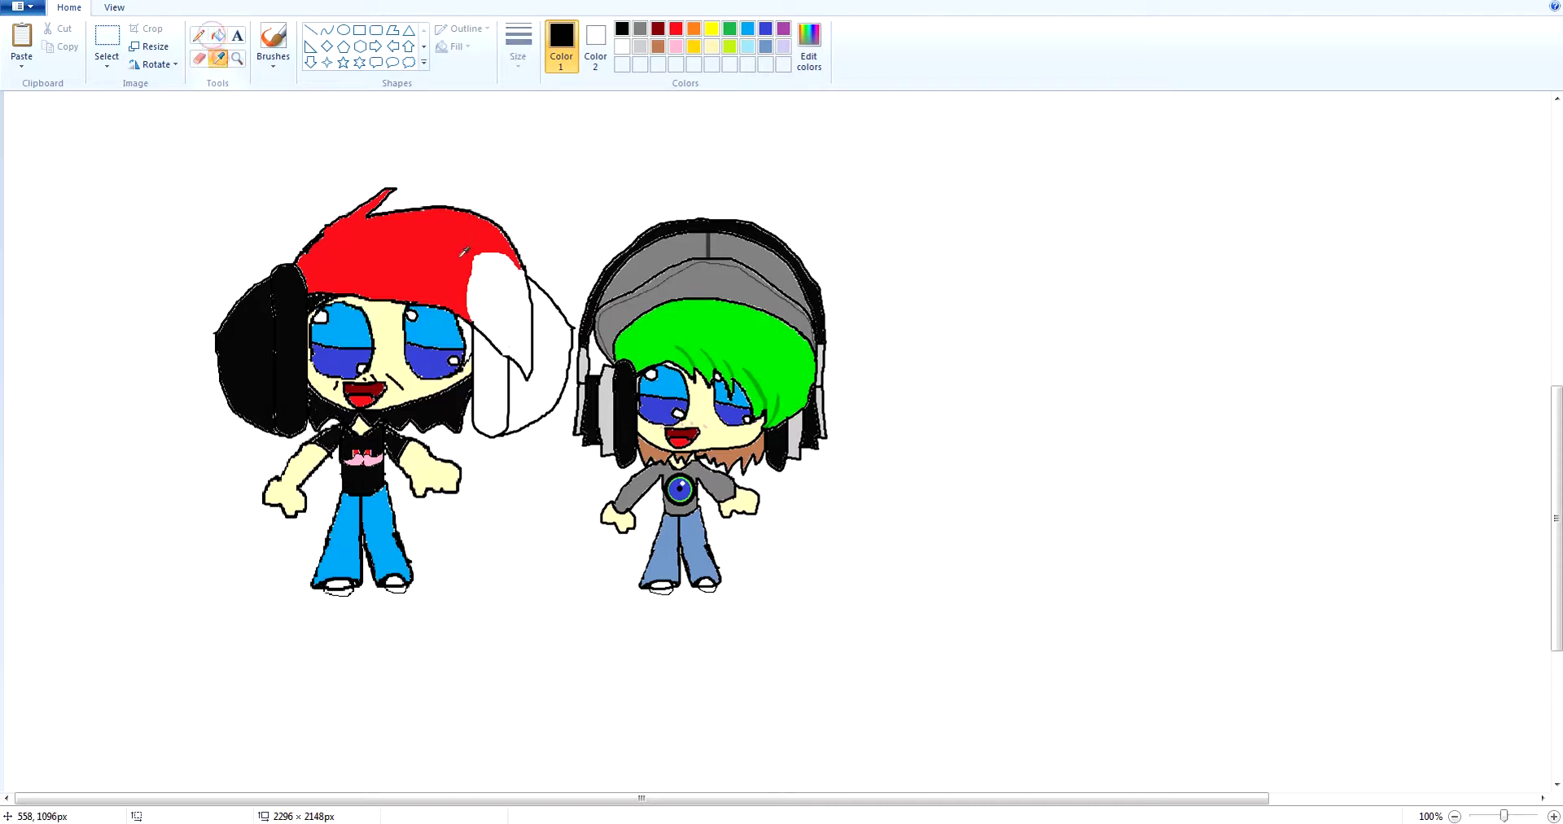
pyautogui.click(466, 249)
pyautogui.click(496, 282)
# Draw a jagged black edge on the hair lock's tip, undo the stray brush marks, and erase the leftover line there.
pyautogui.click(272, 38)
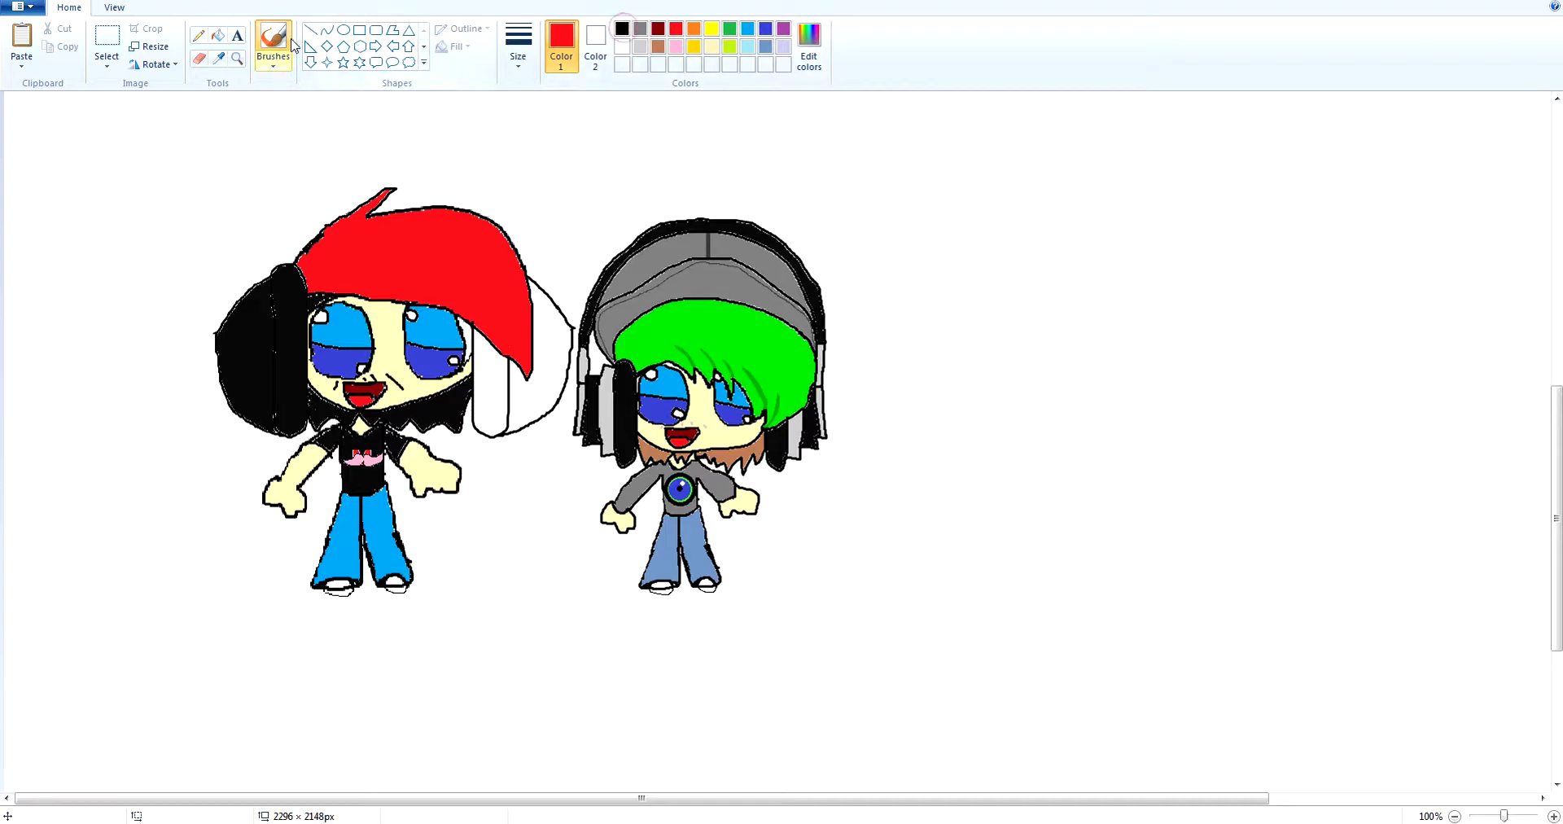
pyautogui.click(622, 28)
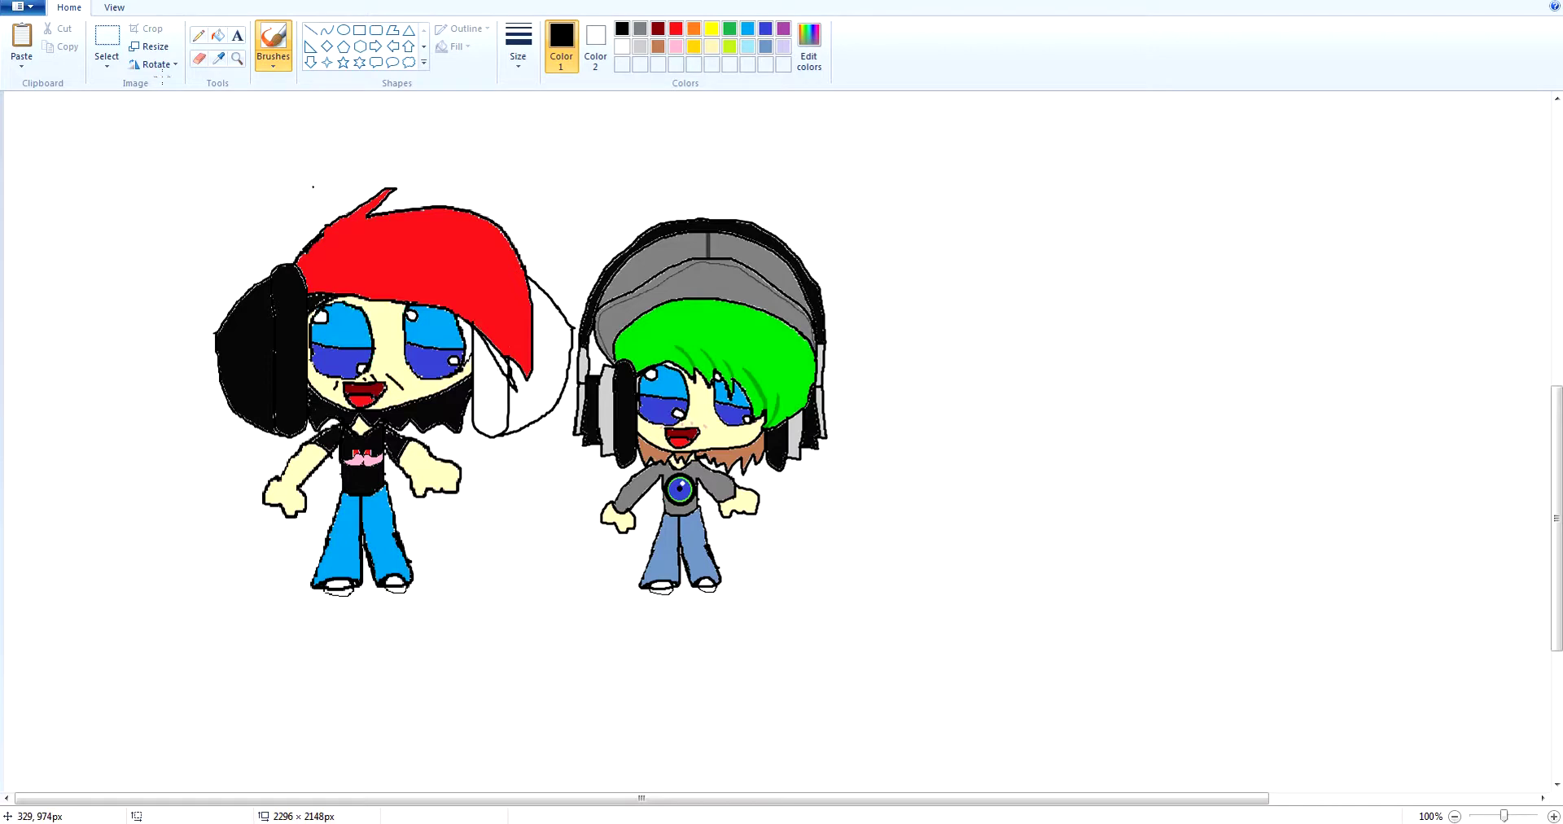
pyautogui.hotkey('ctrl', 'z')
pyautogui.hotkey('ctrl', 'z')
pyautogui.click(199, 58)
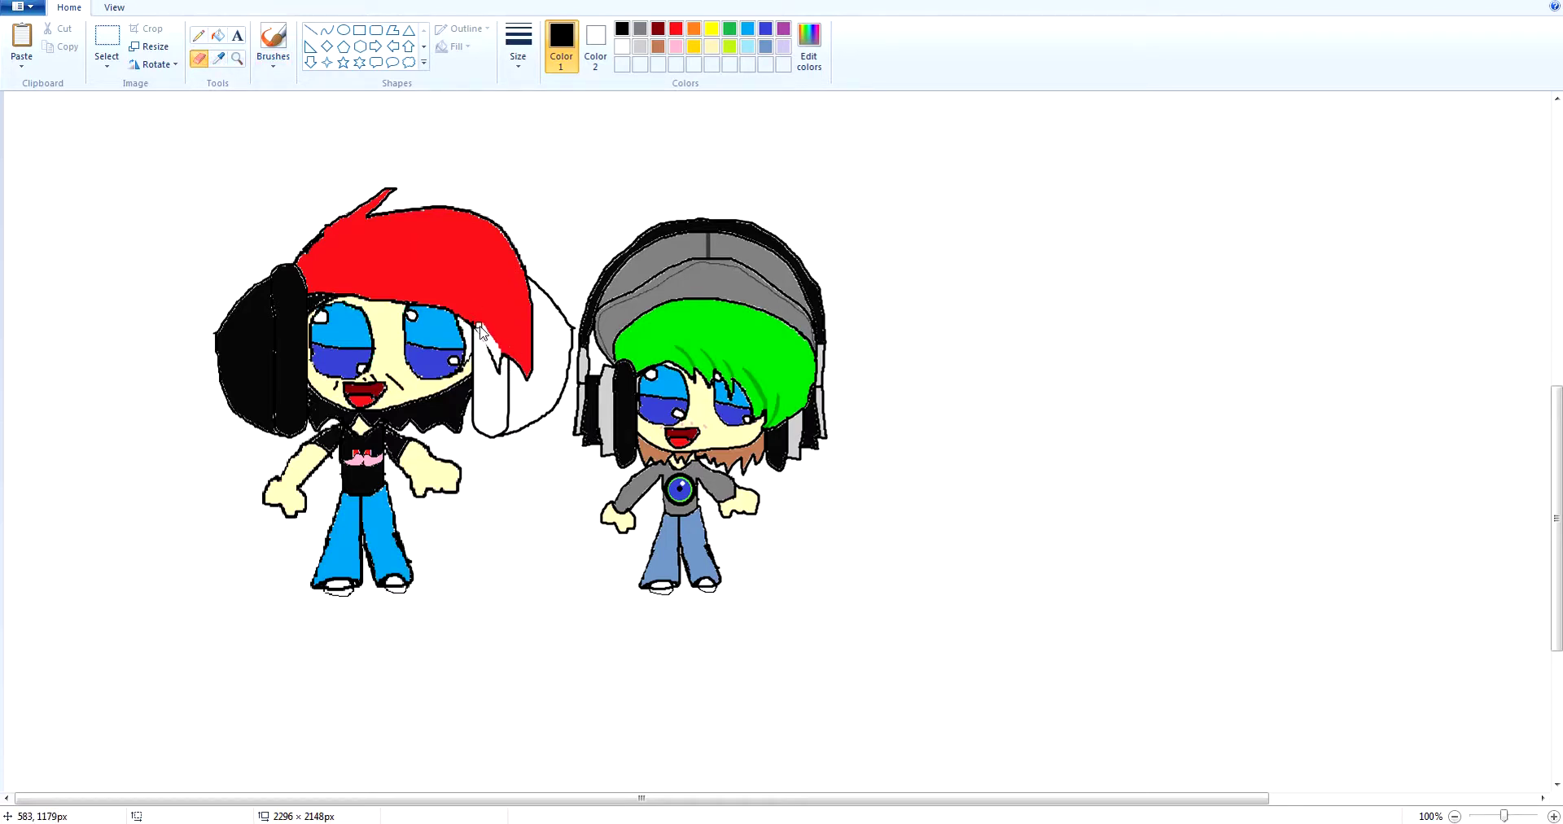
pyautogui.click(273, 41)
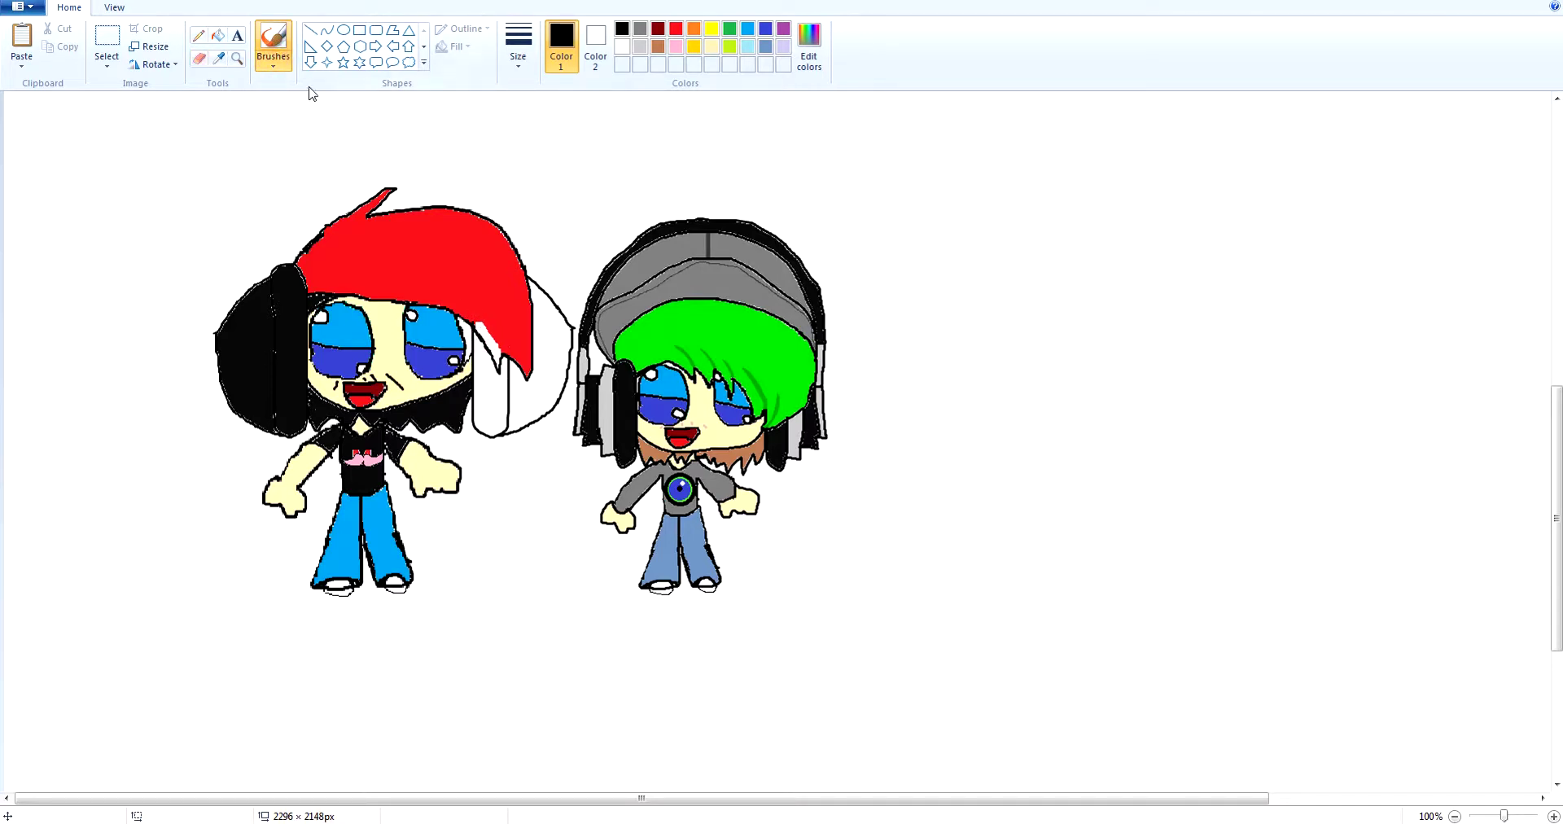
# Fill the white gap at the jagged edge of the hair lock with the sampled hair red.
pyautogui.click(217, 35)
pyautogui.click(219, 58)
pyautogui.click(503, 313)
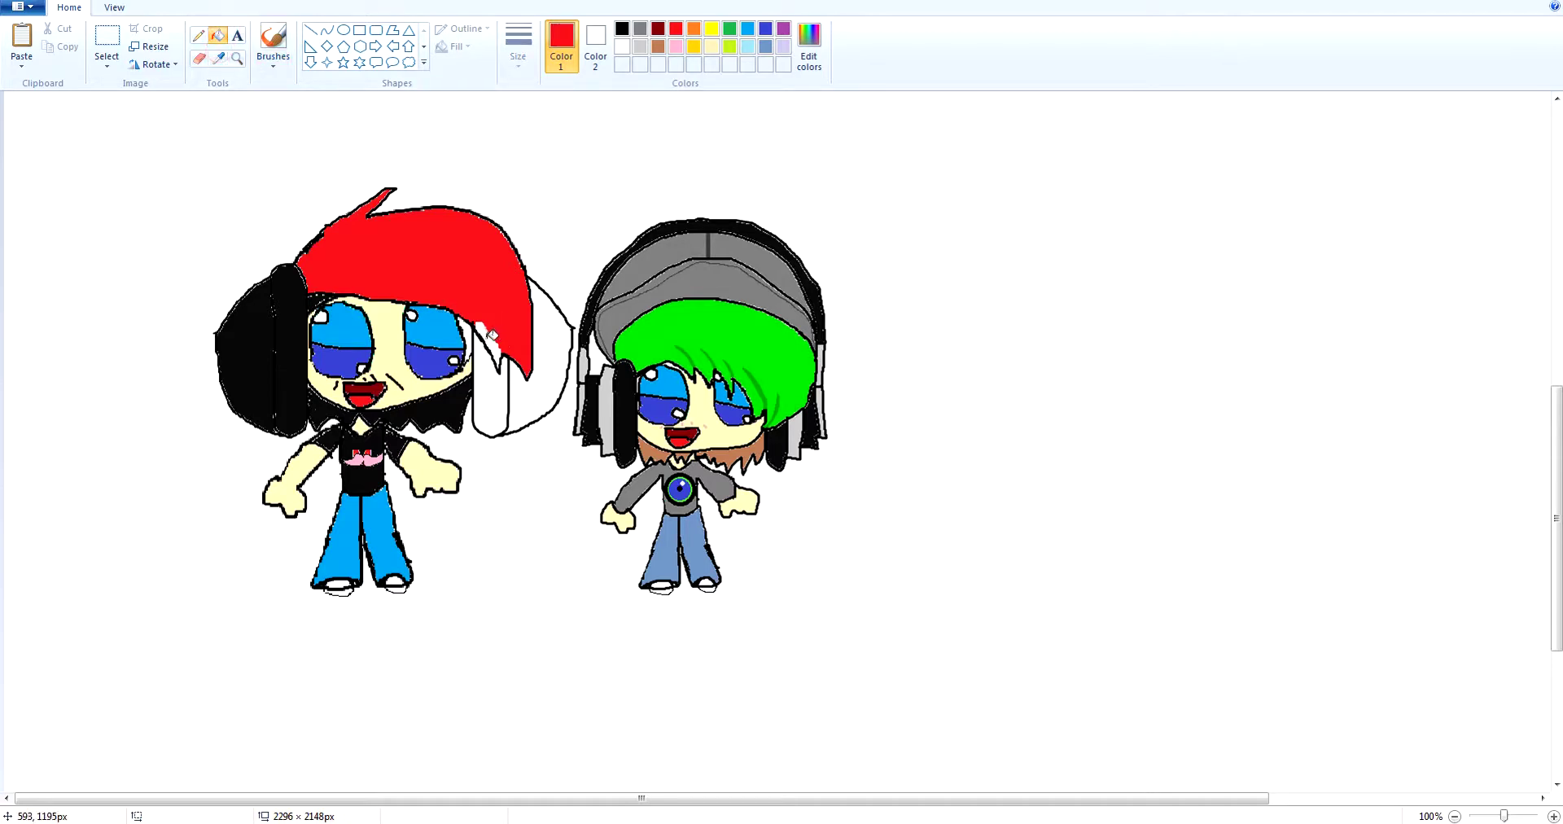
pyautogui.click(491, 334)
# Brush dark red strand lines along the hanging lock of the red hair.
pyautogui.click(272, 40)
pyautogui.click(657, 29)
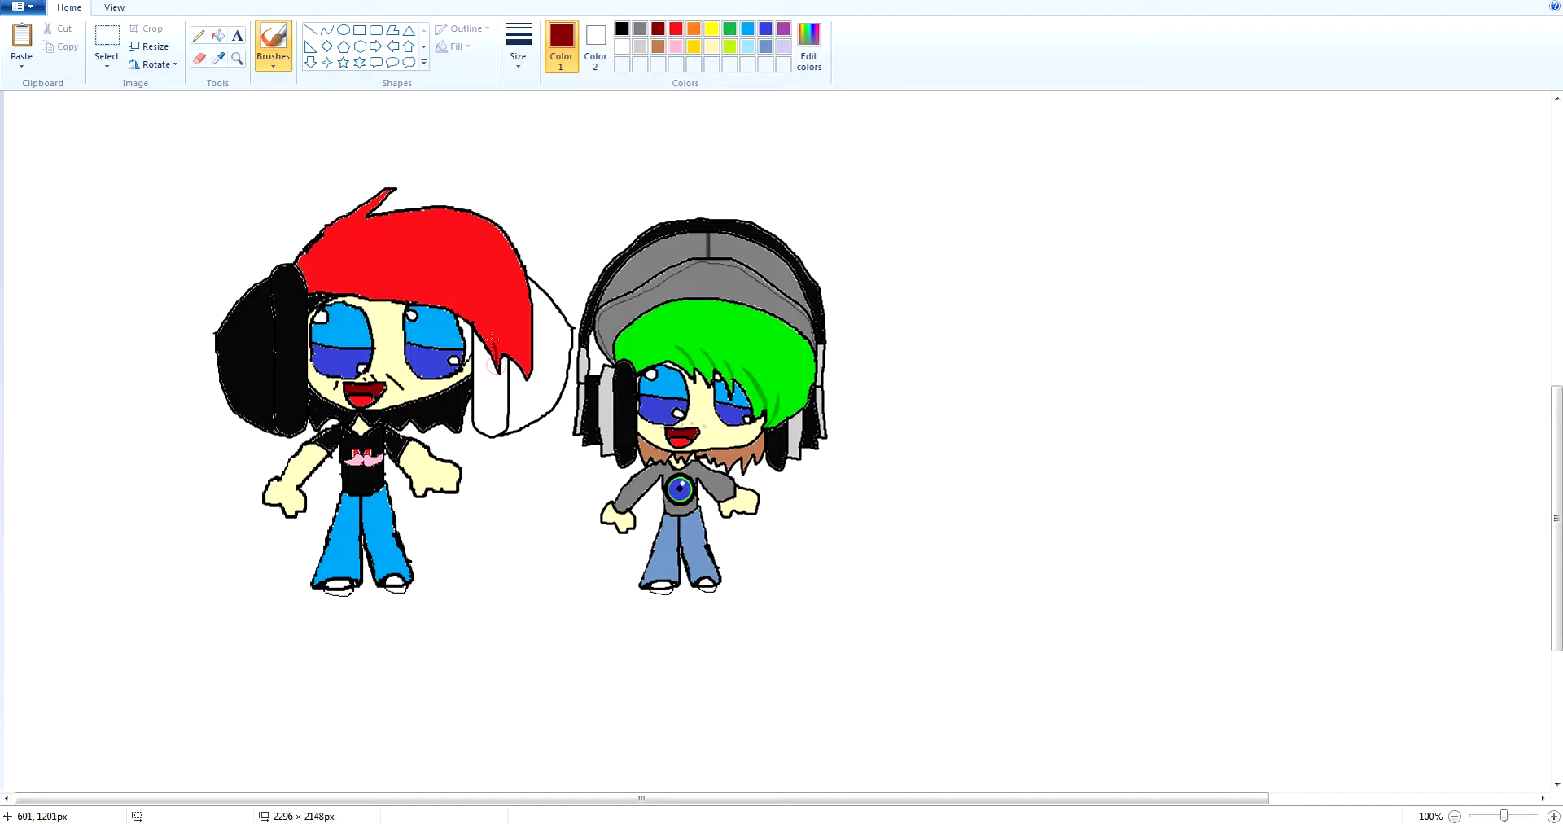
pyautogui.moveTo(492, 338); pyautogui.dragTo(467, 302)
pyautogui.moveTo(507, 332); pyautogui.dragTo(482, 290)
pyautogui.moveTo(522, 363); pyautogui.dragTo(475, 285)
# Fill both parts of the white ear cup with black sampled from the existing drawing.
pyautogui.click(217, 35)
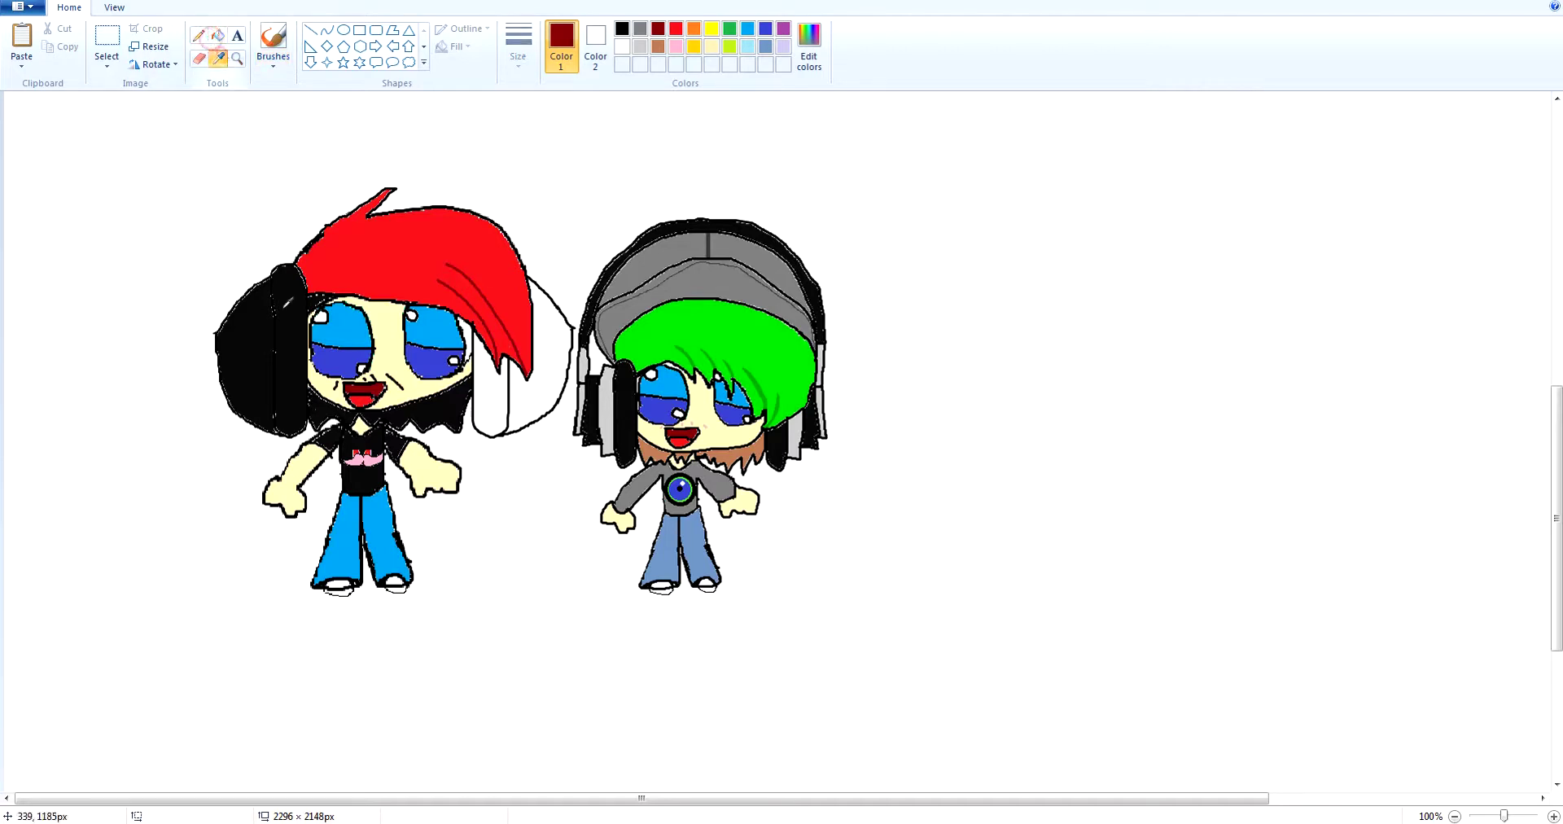
pyautogui.click(218, 57)
pyautogui.click(477, 416)
pyautogui.click(501, 392)
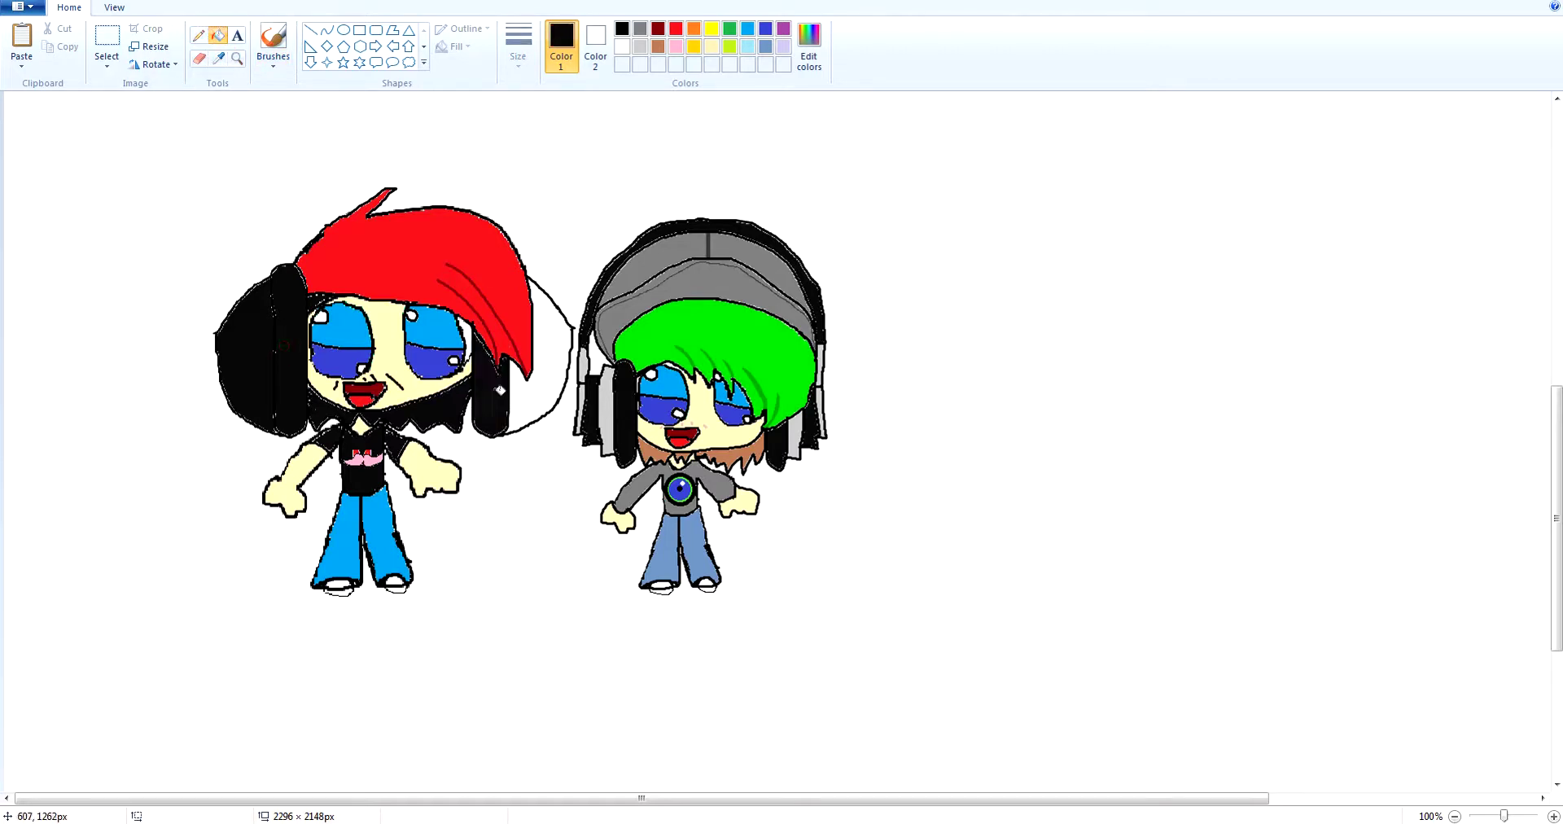
pyautogui.click(543, 387)
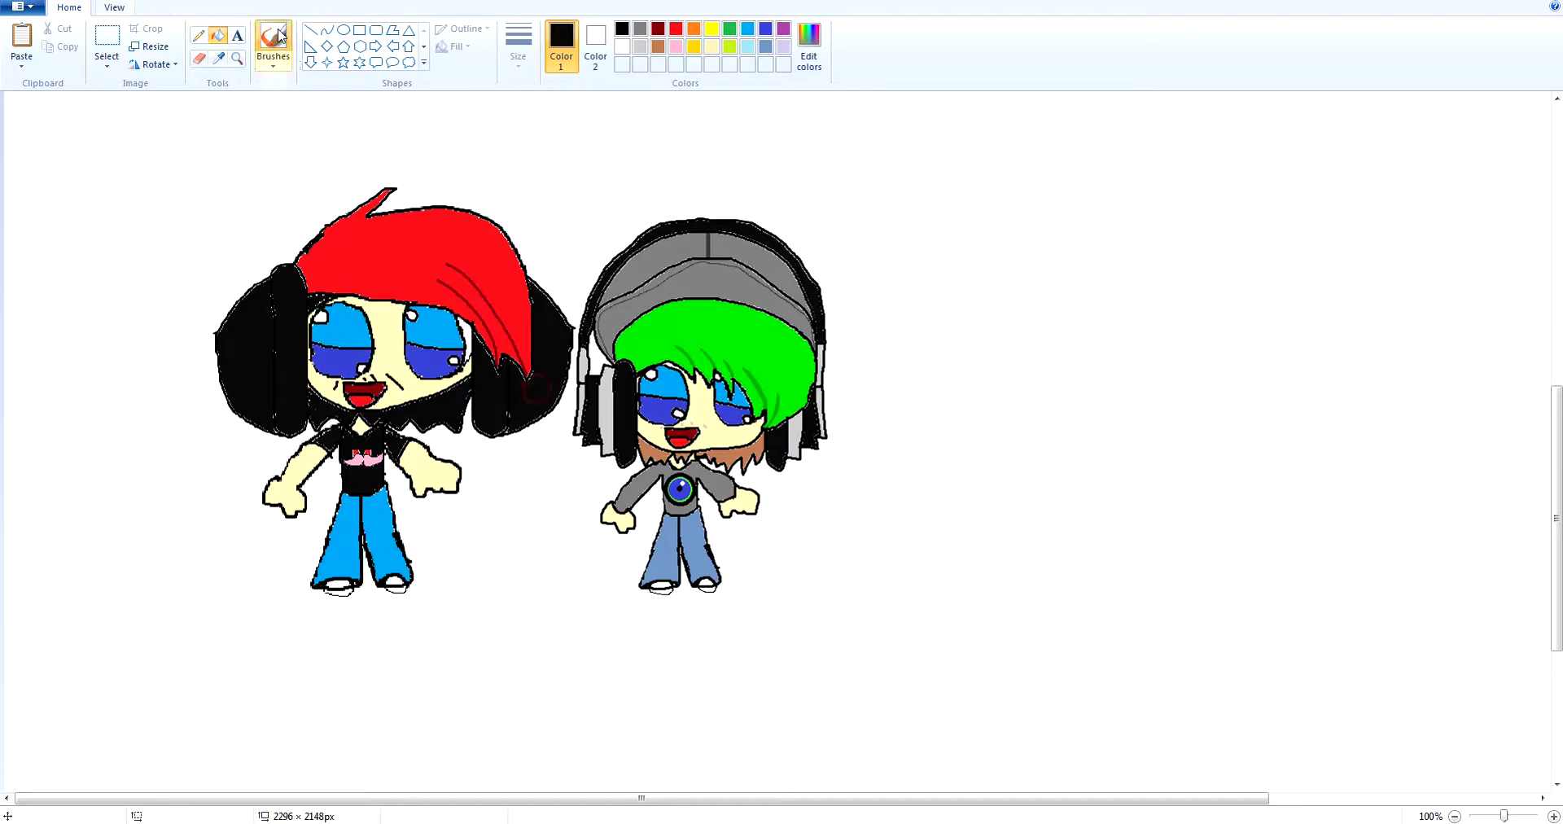
# Draw a black headband outline over the red hair between the ear cups and fill it black on both sides of the tuft.
pyautogui.click(273, 40)
pyautogui.click(624, 45)
pyautogui.click(622, 29)
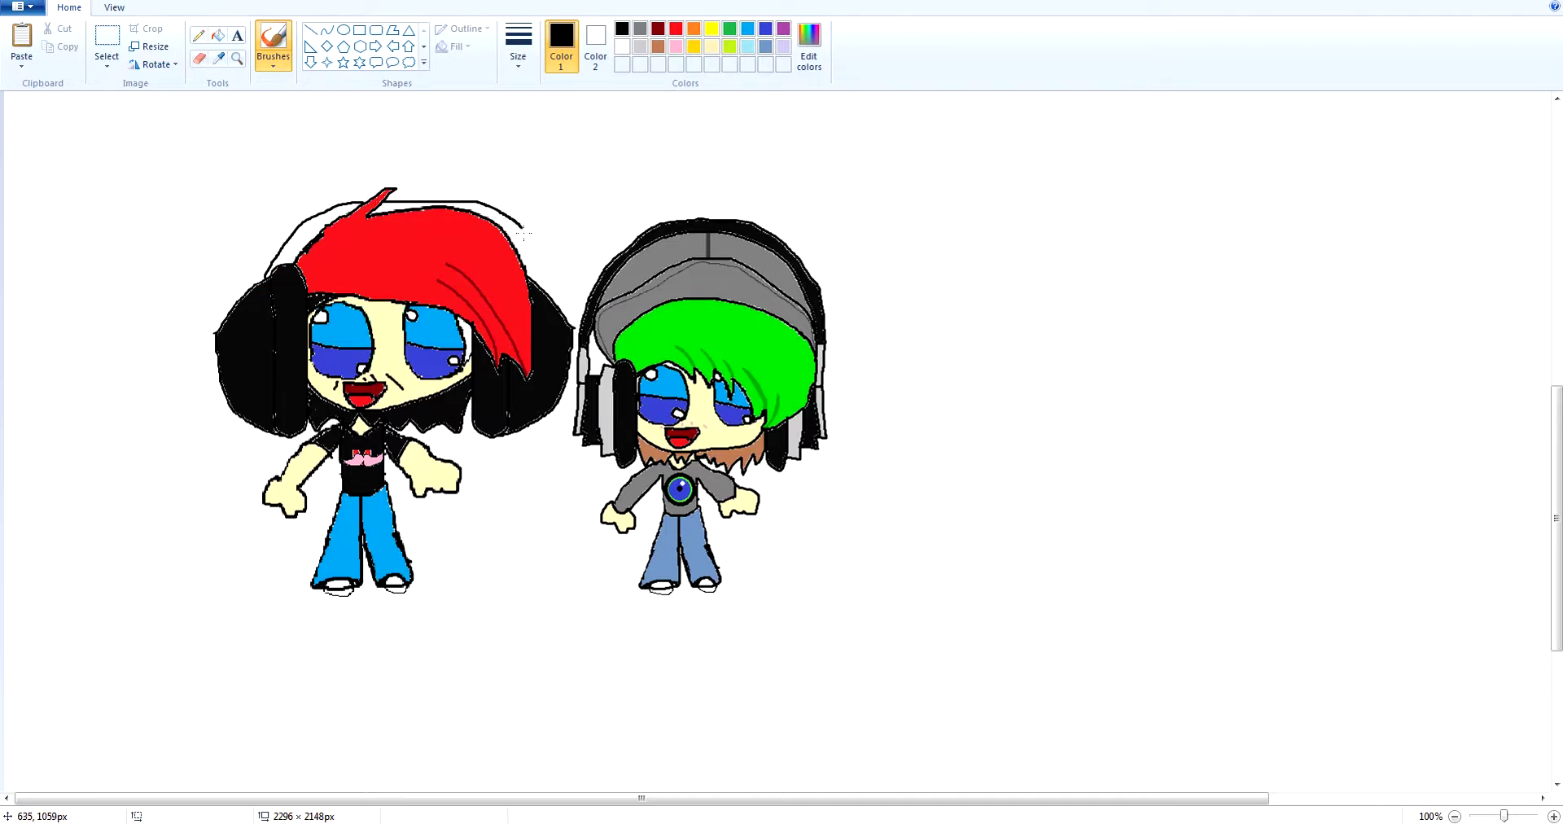
pyautogui.click(218, 37)
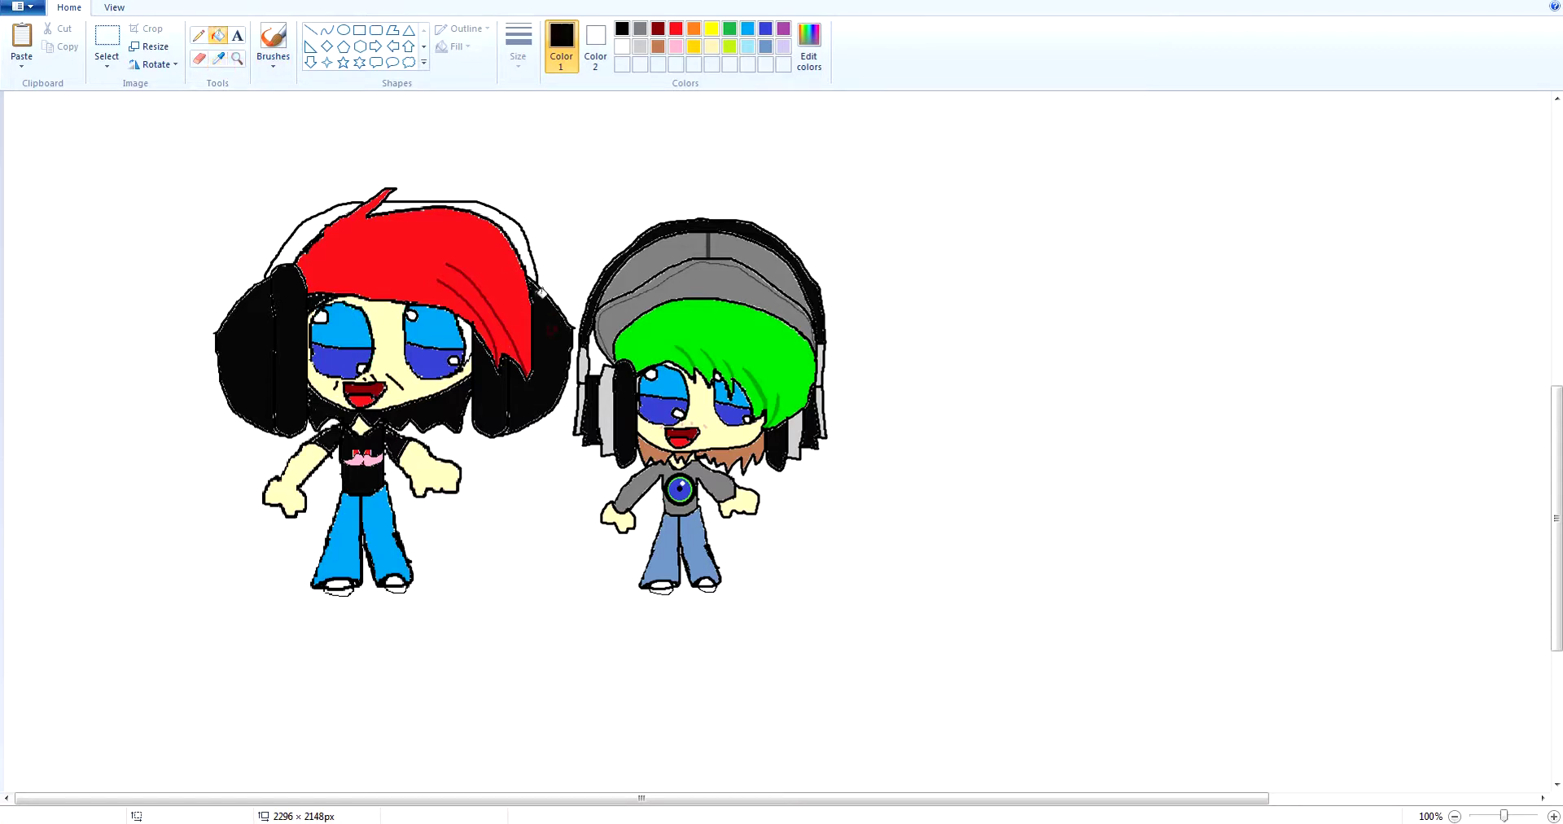
pyautogui.click(521, 231)
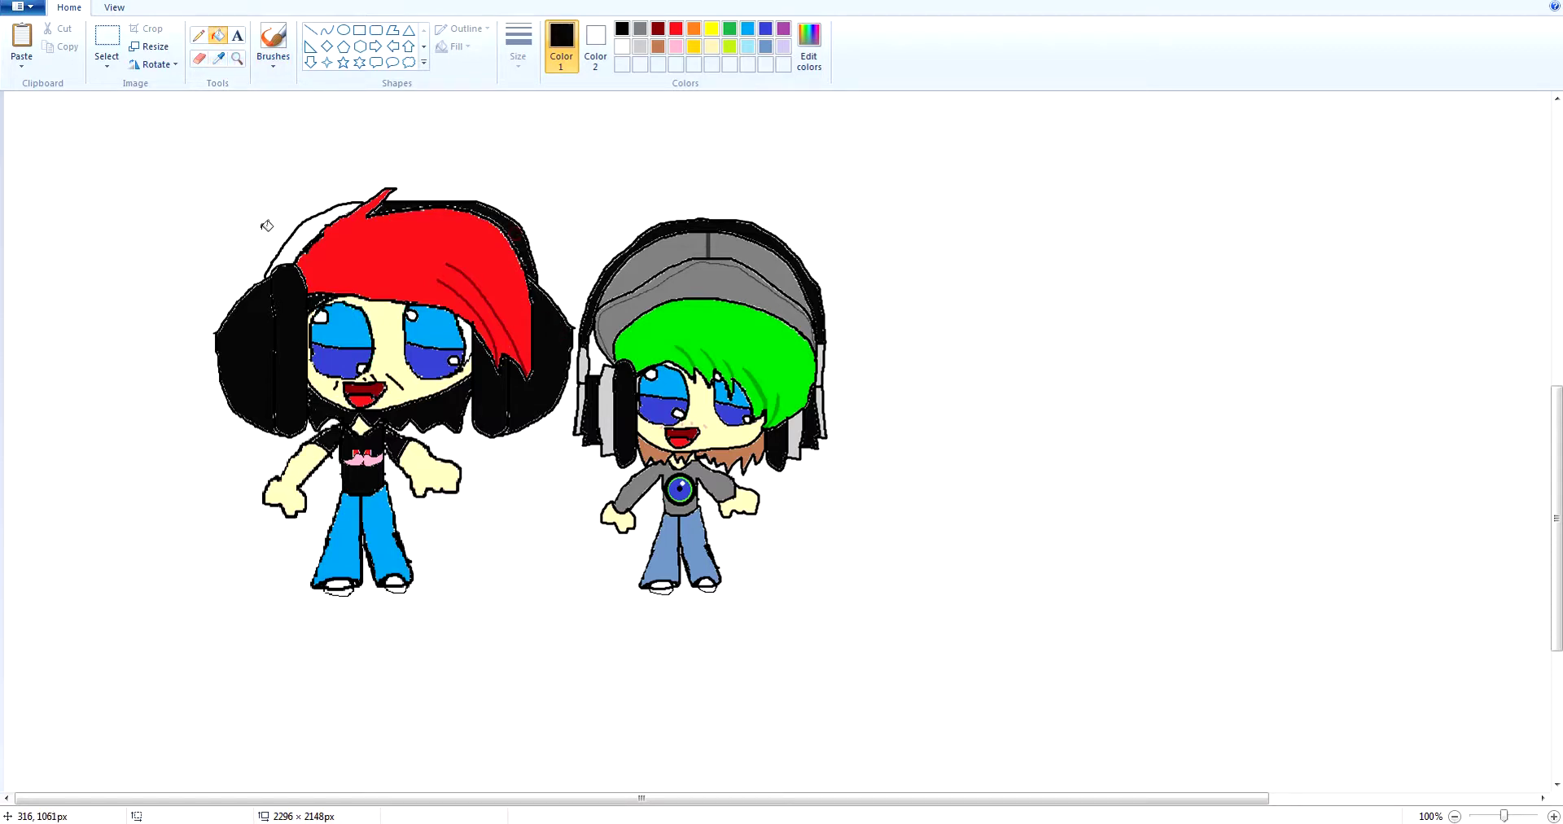
pyautogui.click(309, 233)
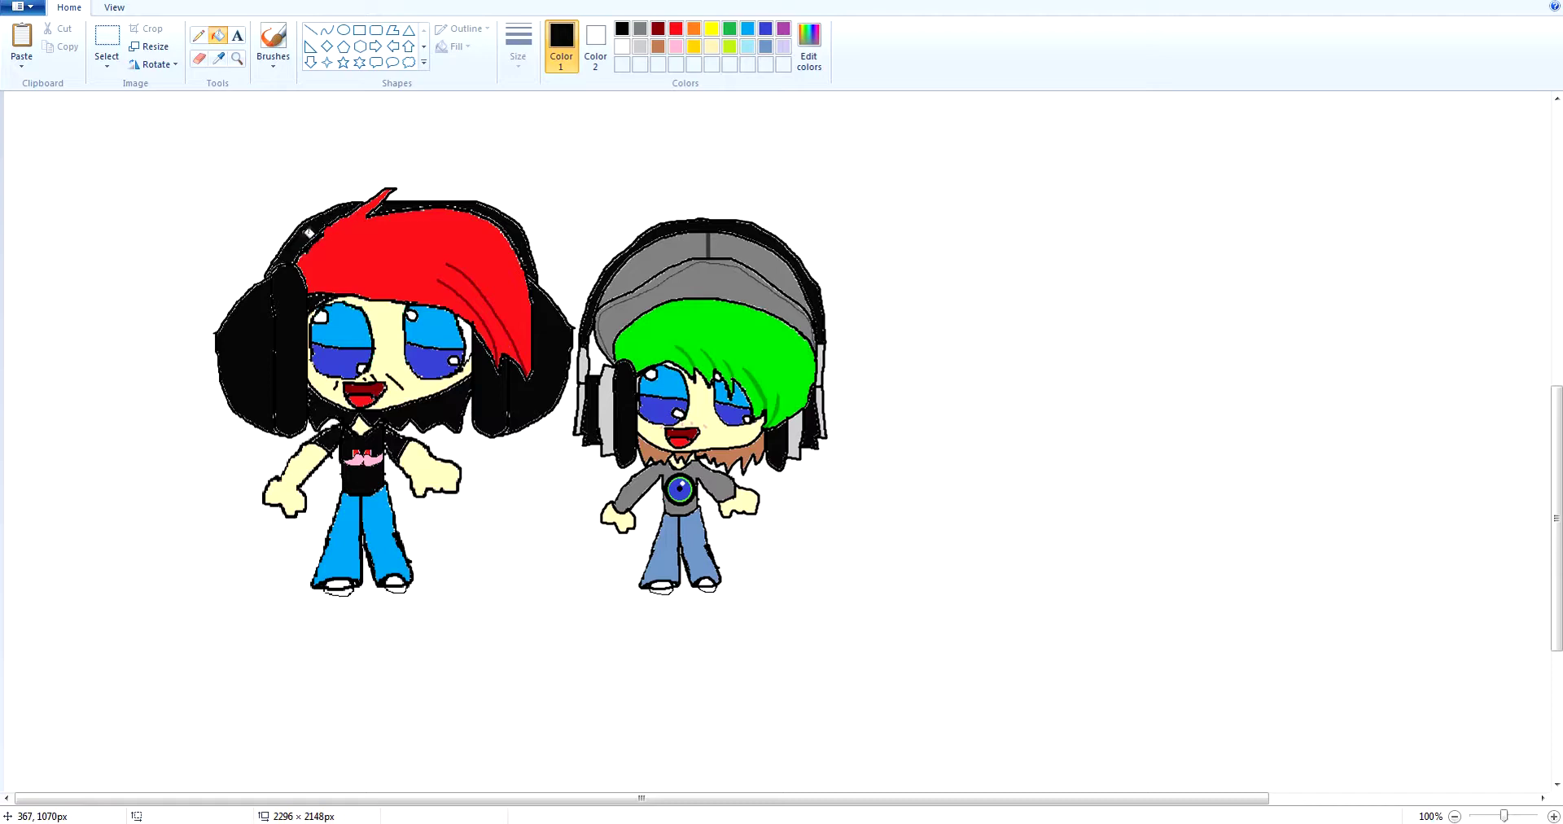
# Select and delete the reference photo above the two characters.
pyautogui.click(106, 41)
pyautogui.moveTo(144, 123)
pyautogui.mouseDown()
pyautogui.moveTo(282, 291)
pyautogui.moveTo(731, 620)
pyautogui.moveTo(878, 662)
pyautogui.mouseUp()
pyautogui.scroll(4, 835, 653)
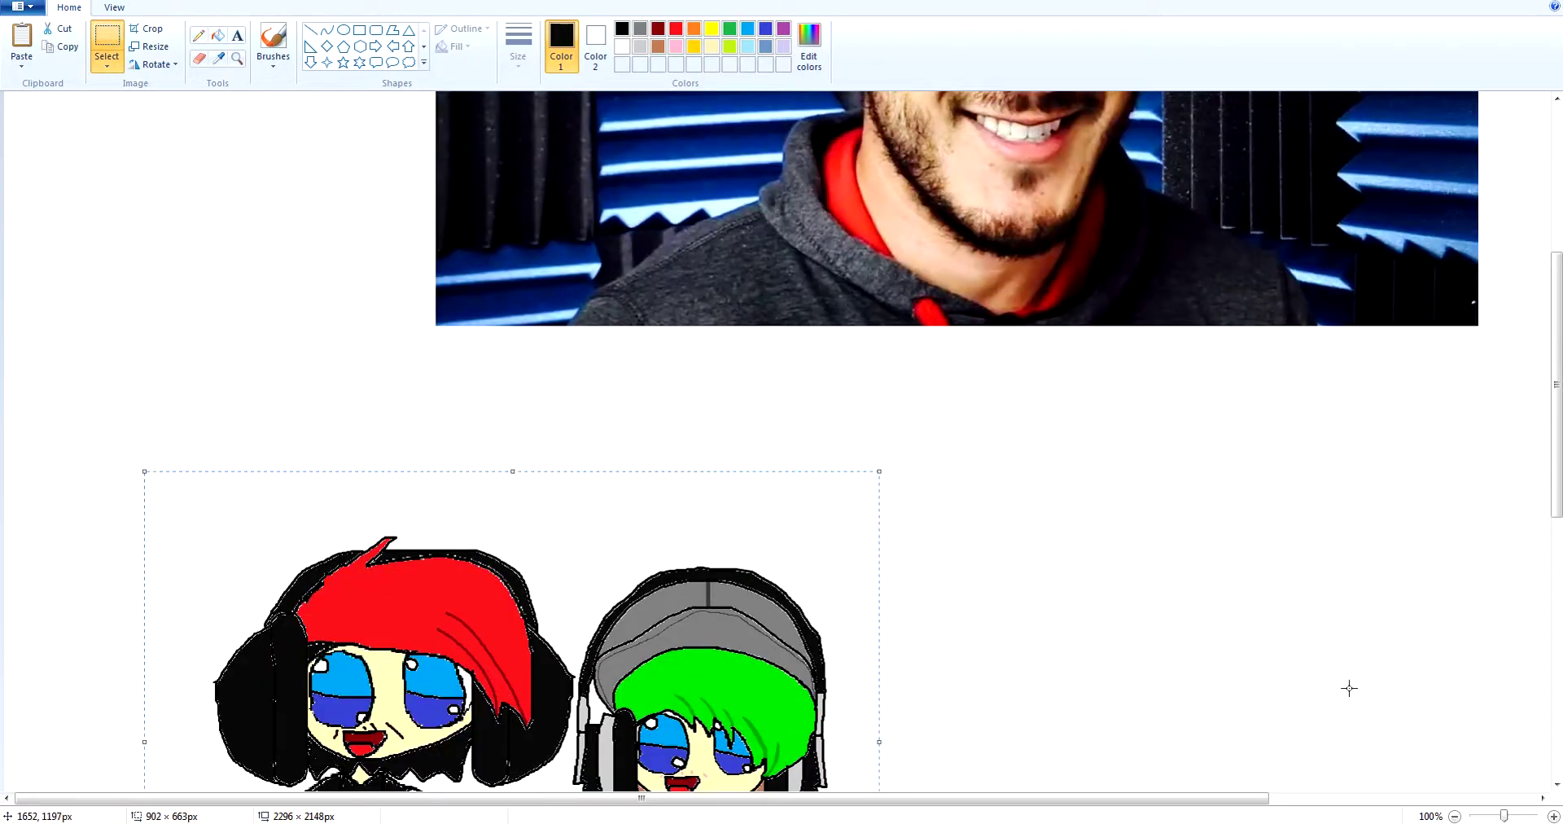
pyautogui.click(1454, 816)
pyautogui.click(1455, 815)
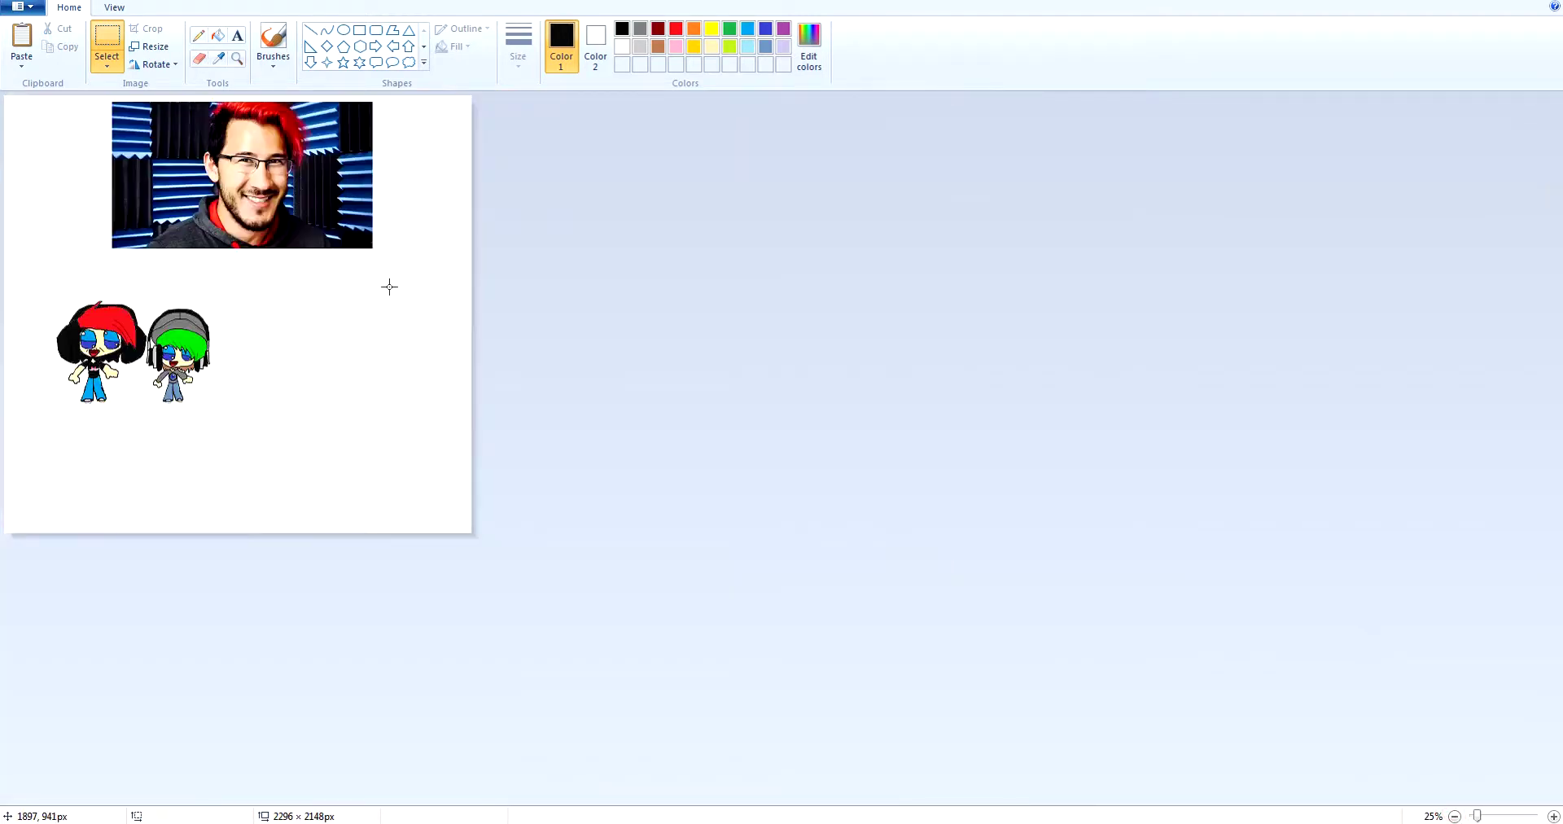
pyautogui.moveTo(389, 287); pyautogui.dragTo(77, 258)
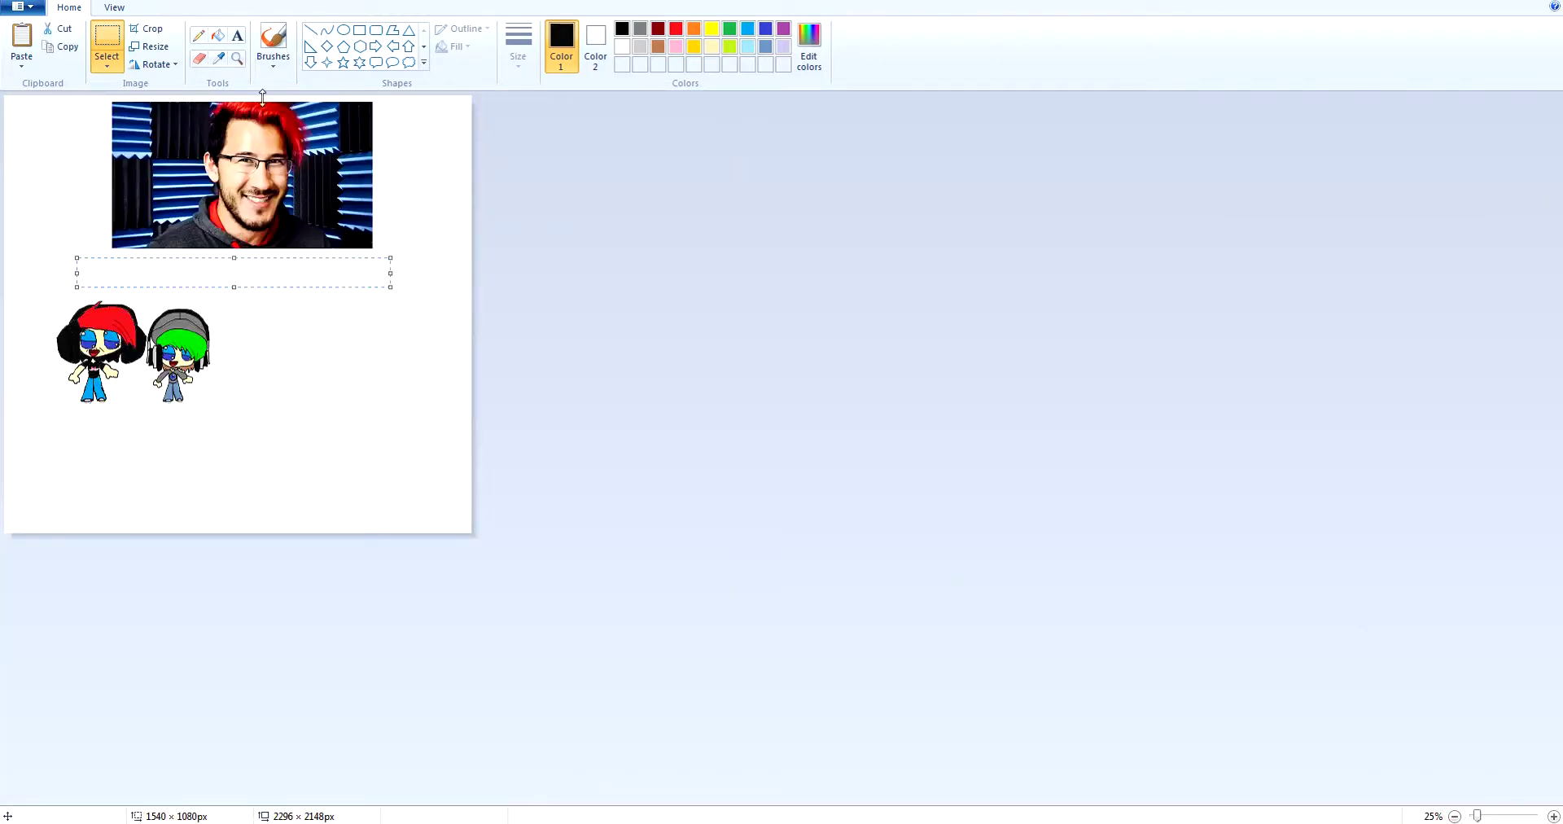
pyautogui.moveTo(262, 96); pyautogui.dragTo(263, 96)
pyautogui.click(325, 402)
pyautogui.moveTo(301, 459); pyautogui.dragTo(161, 254)
pyautogui.click(388, 334)
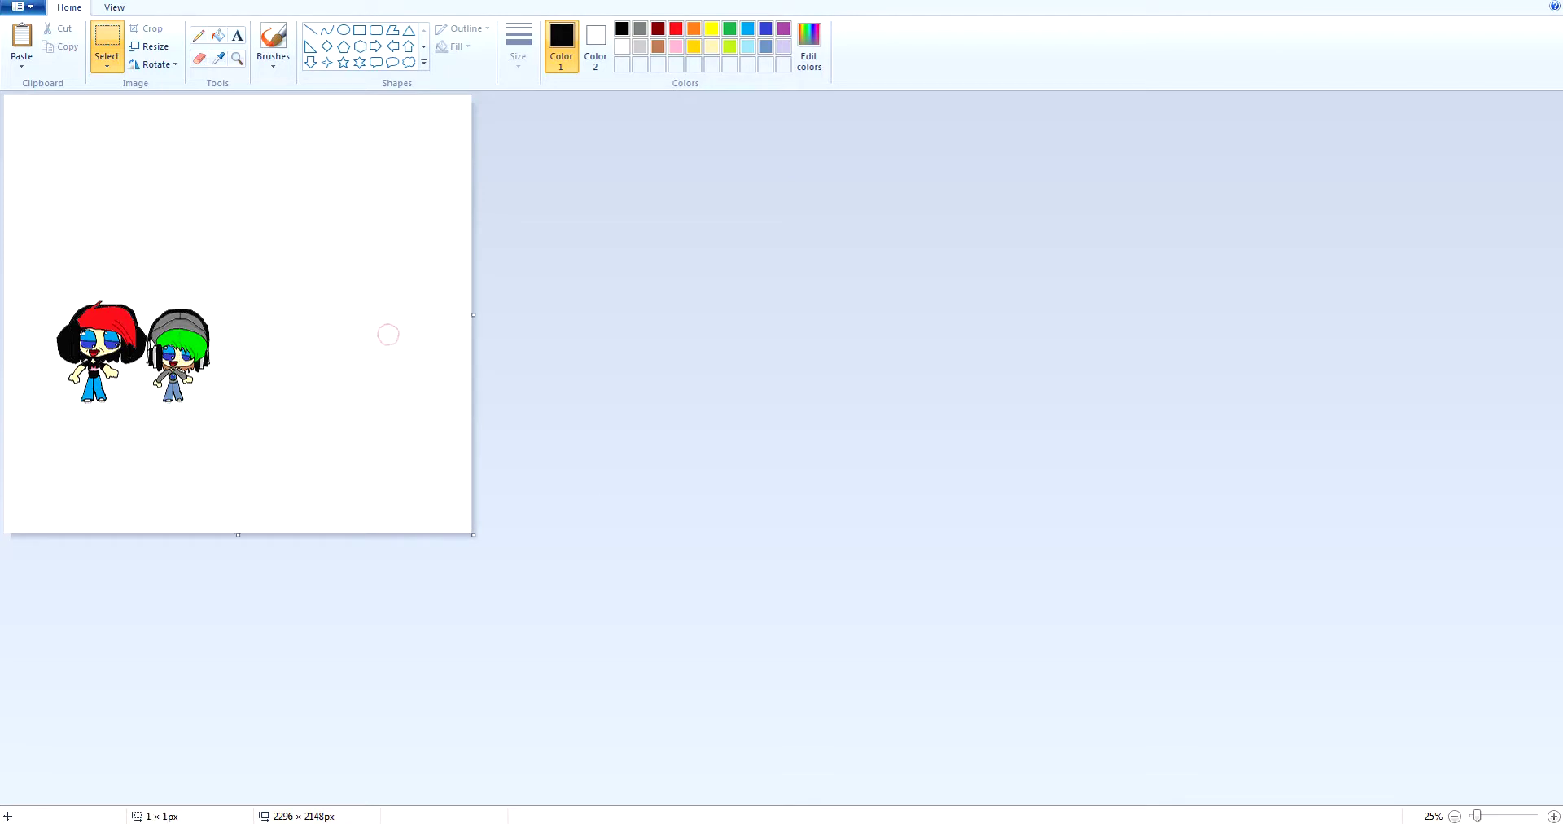
# Select the green-haired character without touching the red-haired one and delete it.
pyautogui.click(1553, 816)
pyautogui.click(1553, 815)
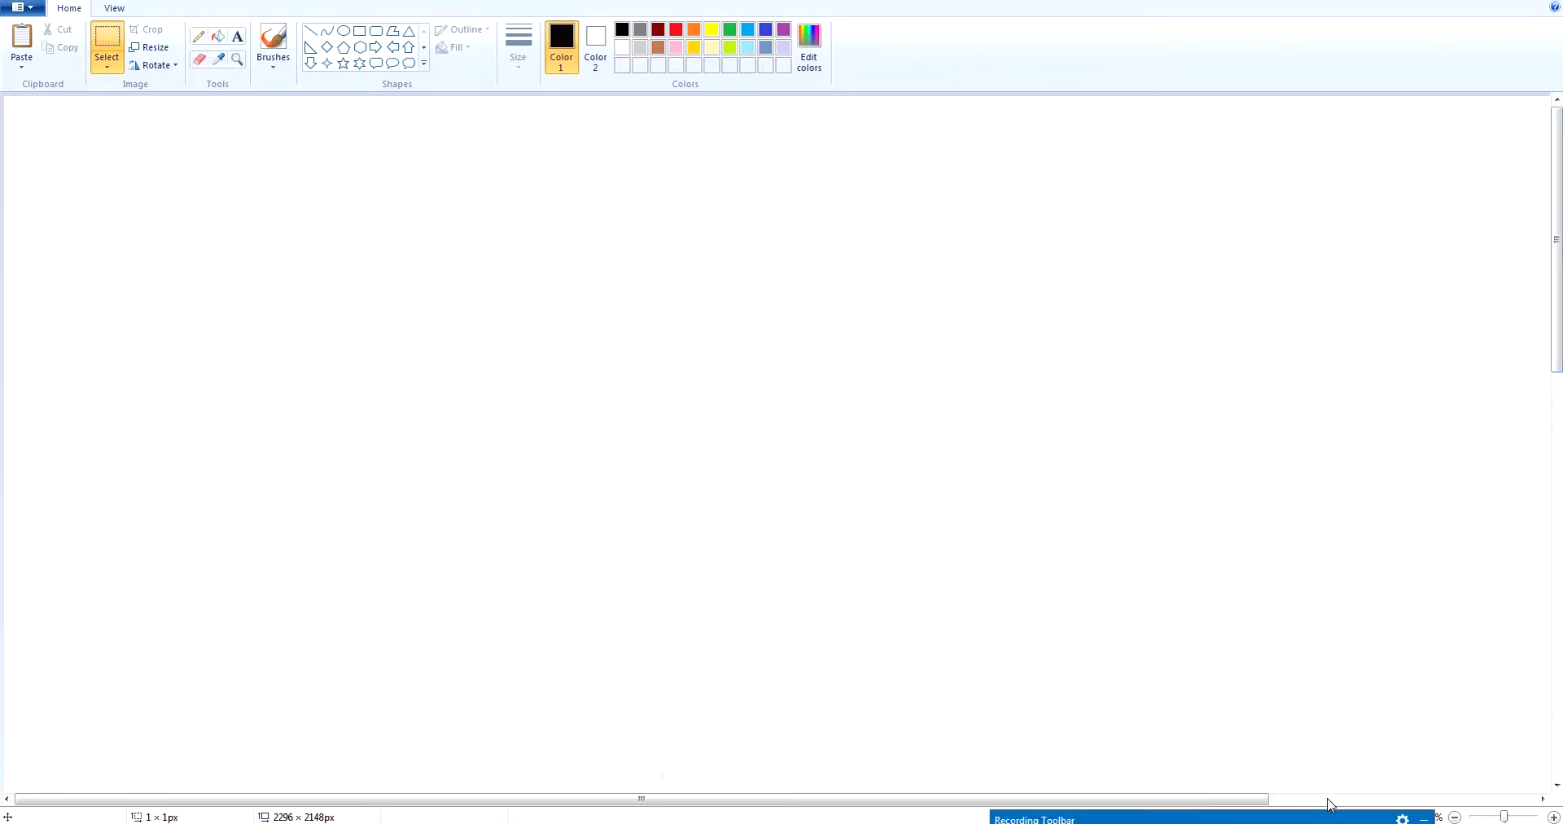
pyautogui.scroll(-8, 1216, 707)
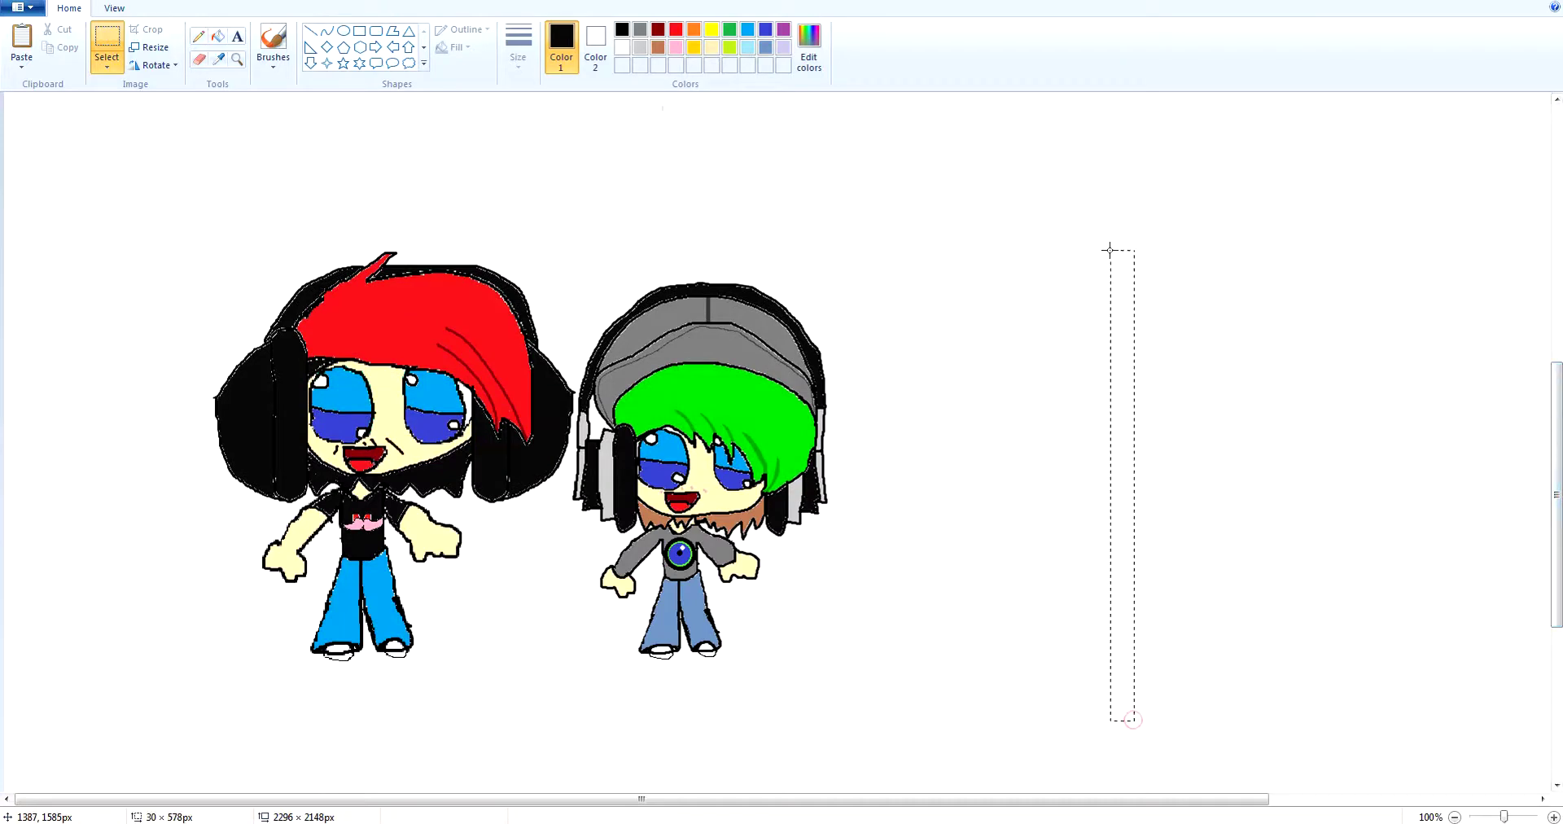
pyautogui.moveTo(1107, 479); pyautogui.dragTo(632, 464)
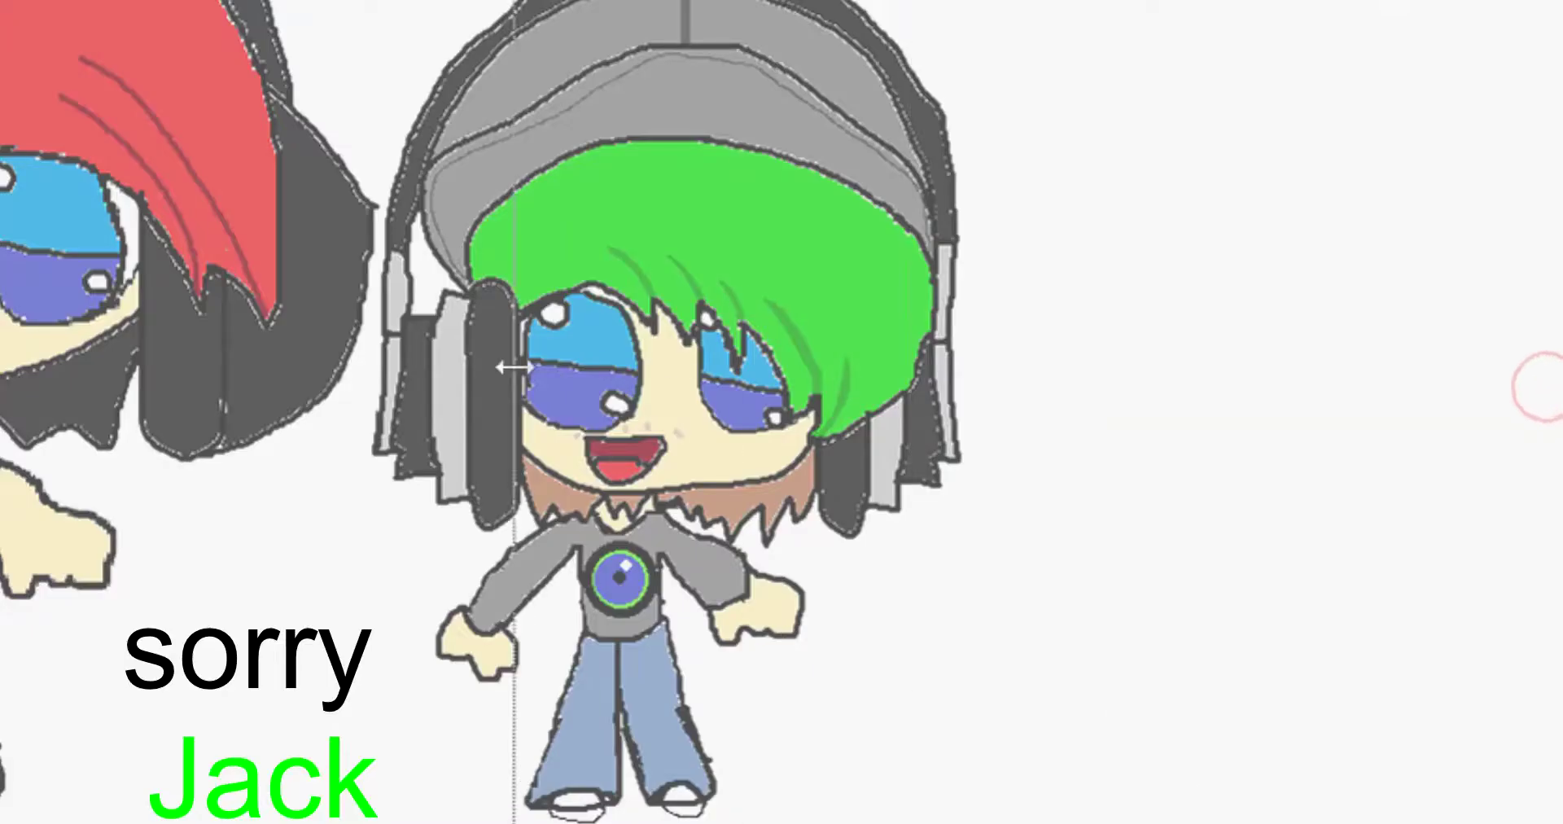
pyautogui.moveTo(513, 368); pyautogui.dragTo(383, 338)
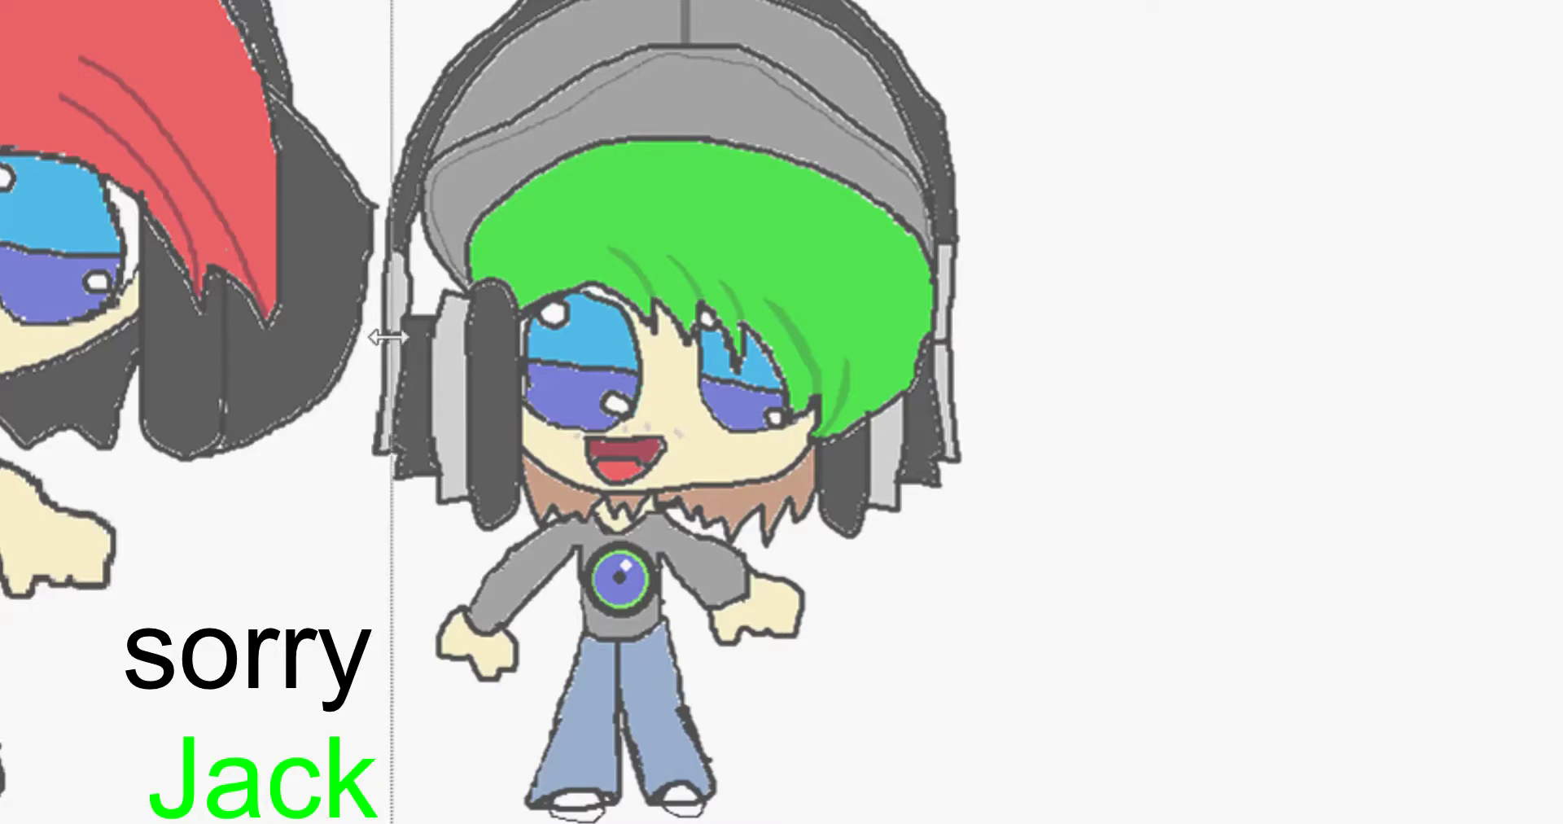
pyautogui.press('Delete')
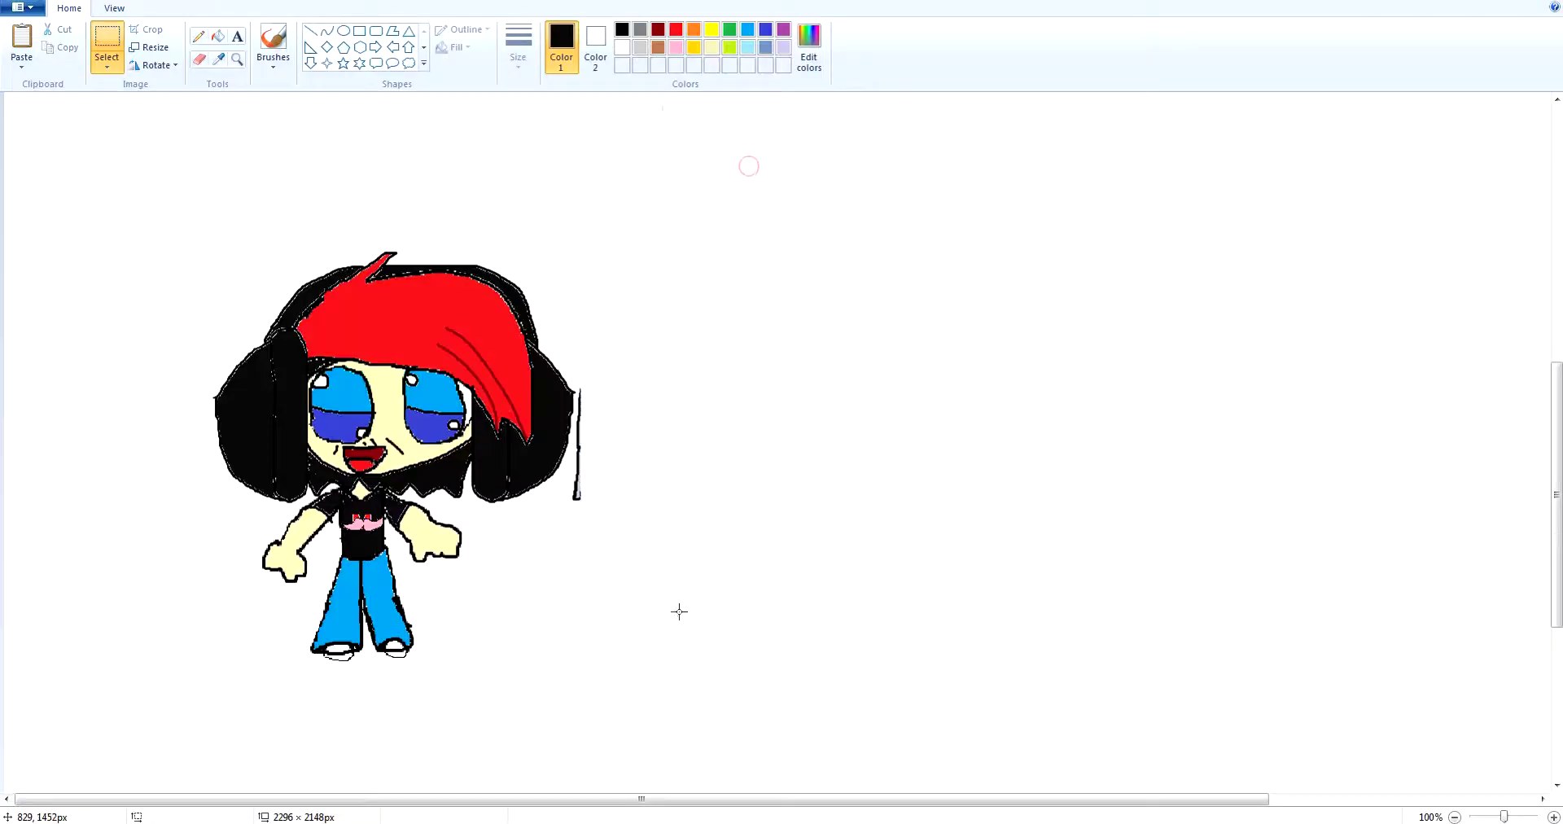
# Clear the leftover headphone fragments of the deleted character from beside the red-haired character's ear cup.
pyautogui.moveTo(680, 602); pyautogui.dragTo(577, 336)
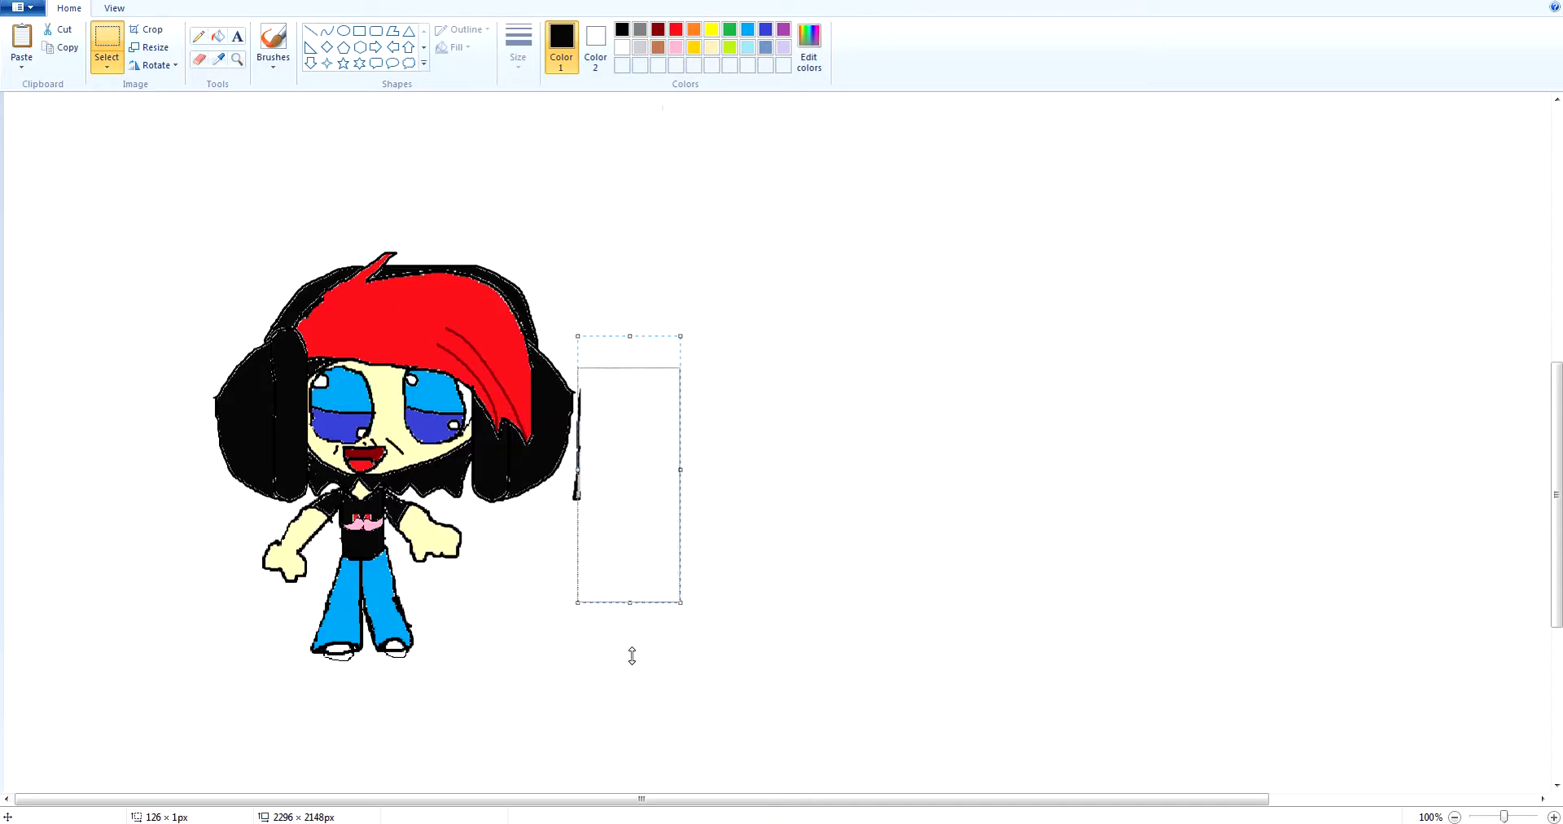
pyautogui.click(673, 398)
pyautogui.moveTo(646, 547); pyautogui.dragTo(575, 418)
pyautogui.click(637, 414)
pyautogui.moveTo(573, 551); pyautogui.dragTo(600, 501)
pyautogui.moveTo(582, 628); pyautogui.dragTo(577, 398)
pyautogui.click(733, 575)
pyautogui.click(656, 471)
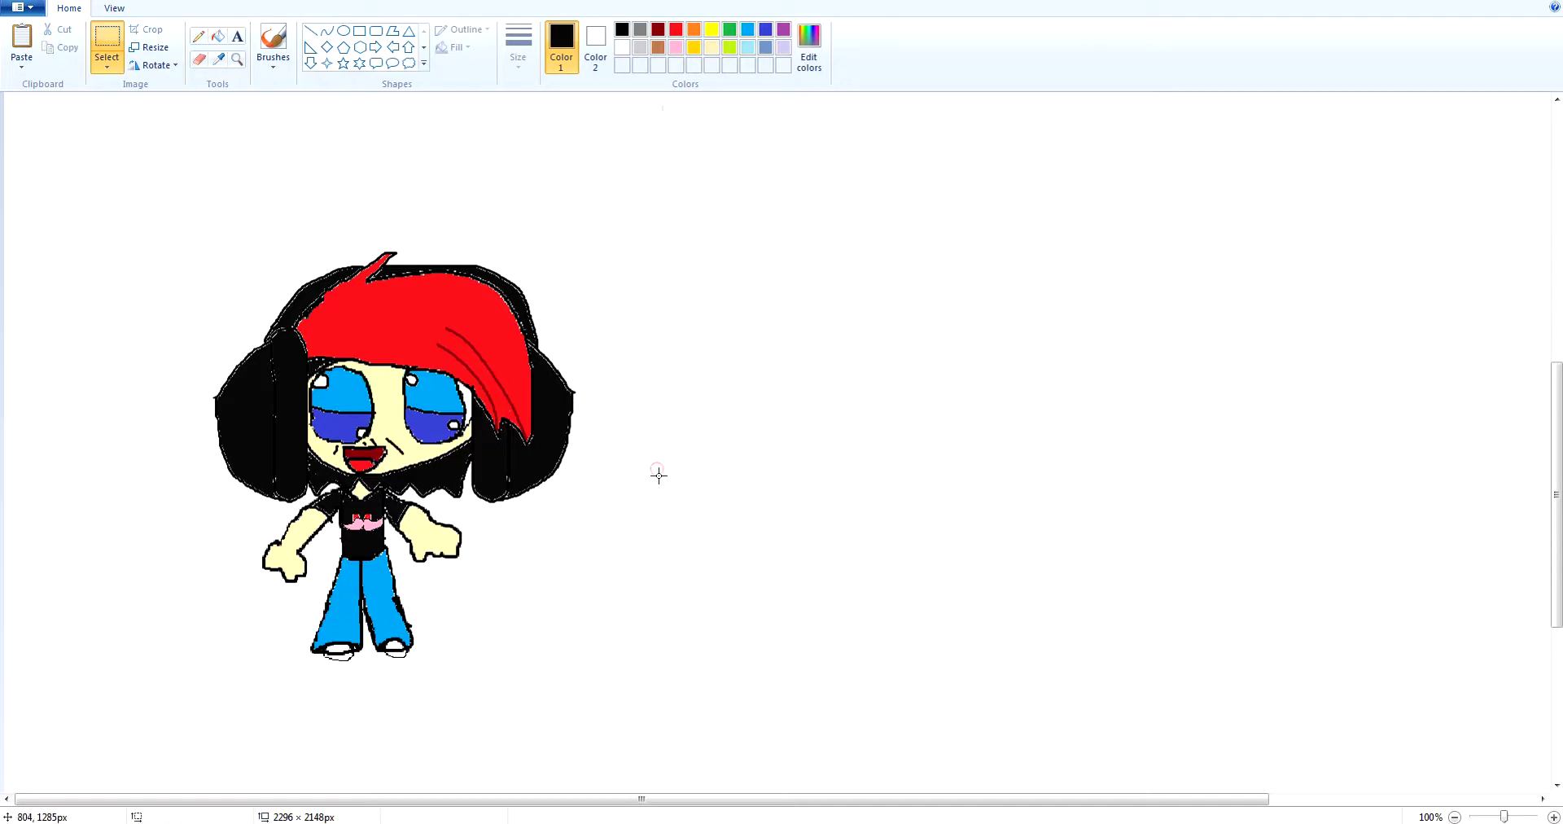
# Move the red-haired character to the upper-left corner of the canvas.
pyautogui.scroll(5, 656, 471)
pyautogui.scroll(-5, 752, 476)
pyautogui.moveTo(178, 196); pyautogui.dragTo(646, 725)
pyautogui.moveTo(545, 651); pyautogui.dragTo(499, 252)
pyautogui.scroll(10, 478, 522)
pyautogui.moveTo(478, 522); pyautogui.dragTo(359, 142)
pyautogui.click(872, 494)
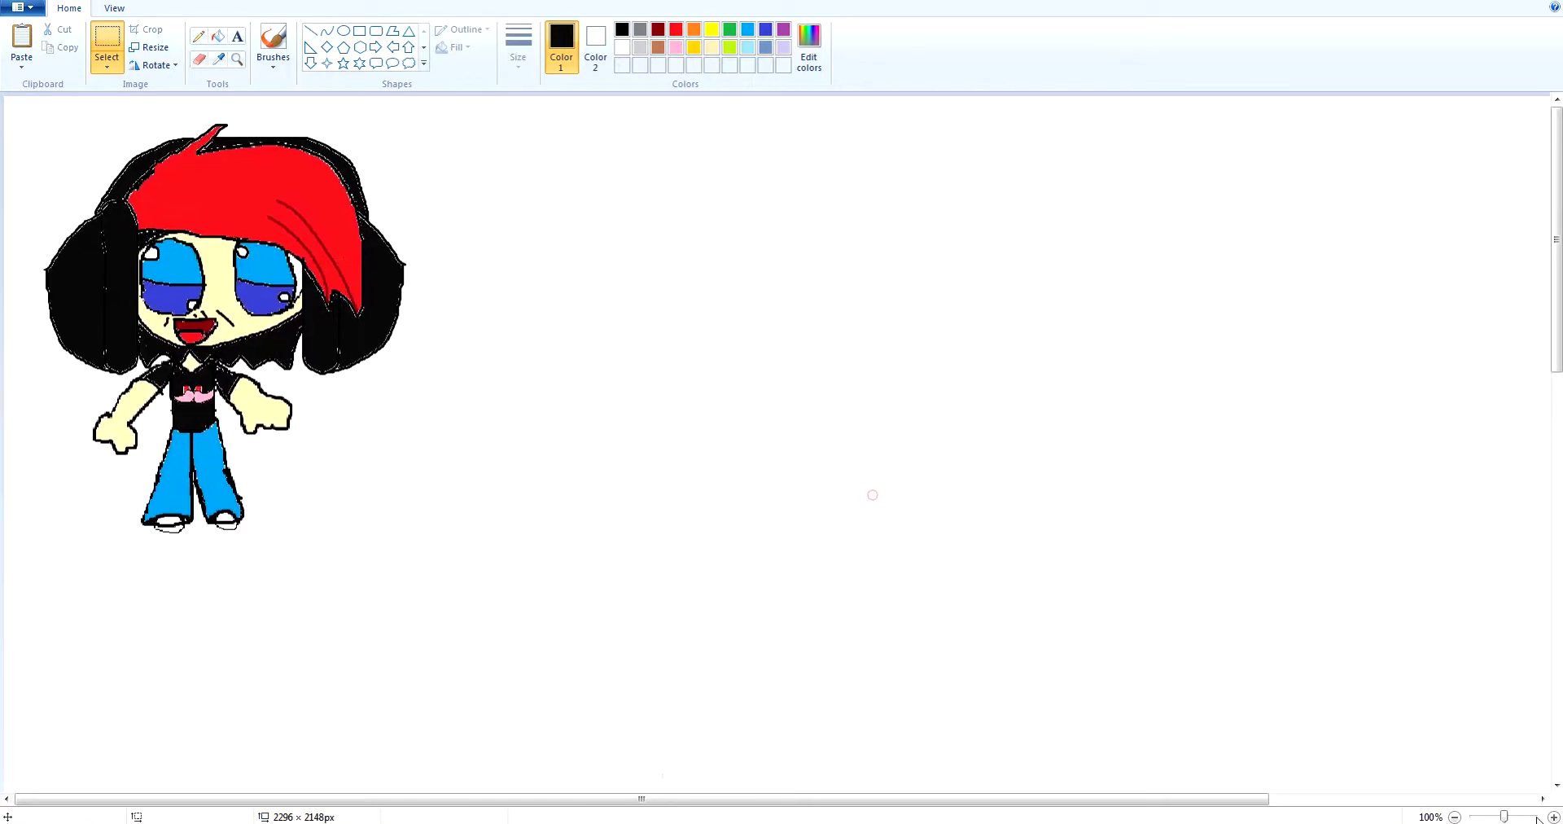
# Shrink the canvas around the red-haired character to 556 × 616 px.
pyautogui.click(1455, 816)
pyautogui.click(1454, 817)
pyautogui.moveTo(480, 541); pyautogui.dragTo(119, 223)
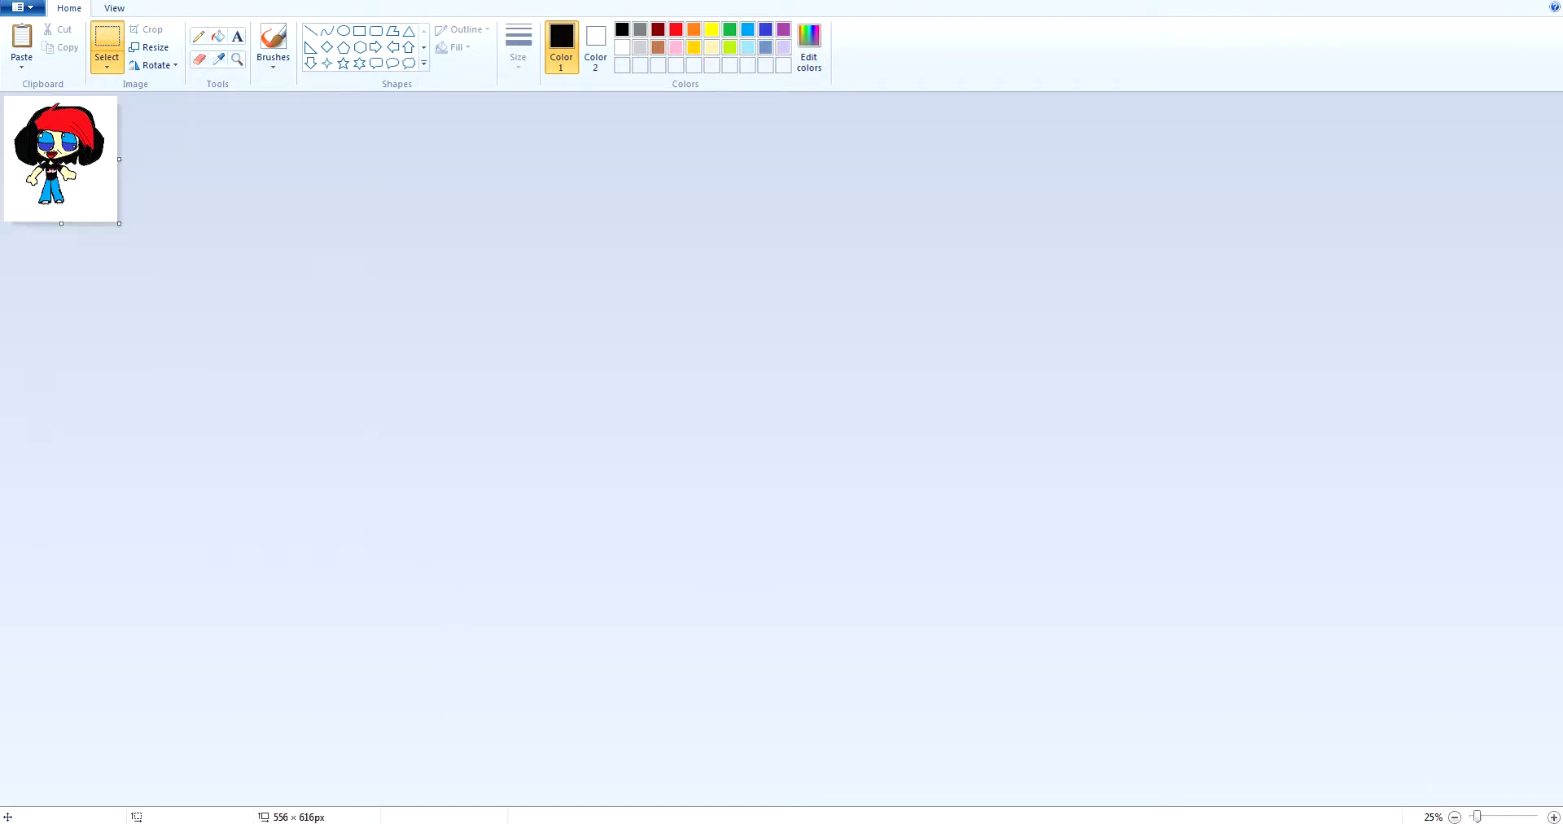
pyautogui.click(1553, 816)
pyautogui.click(1553, 817)
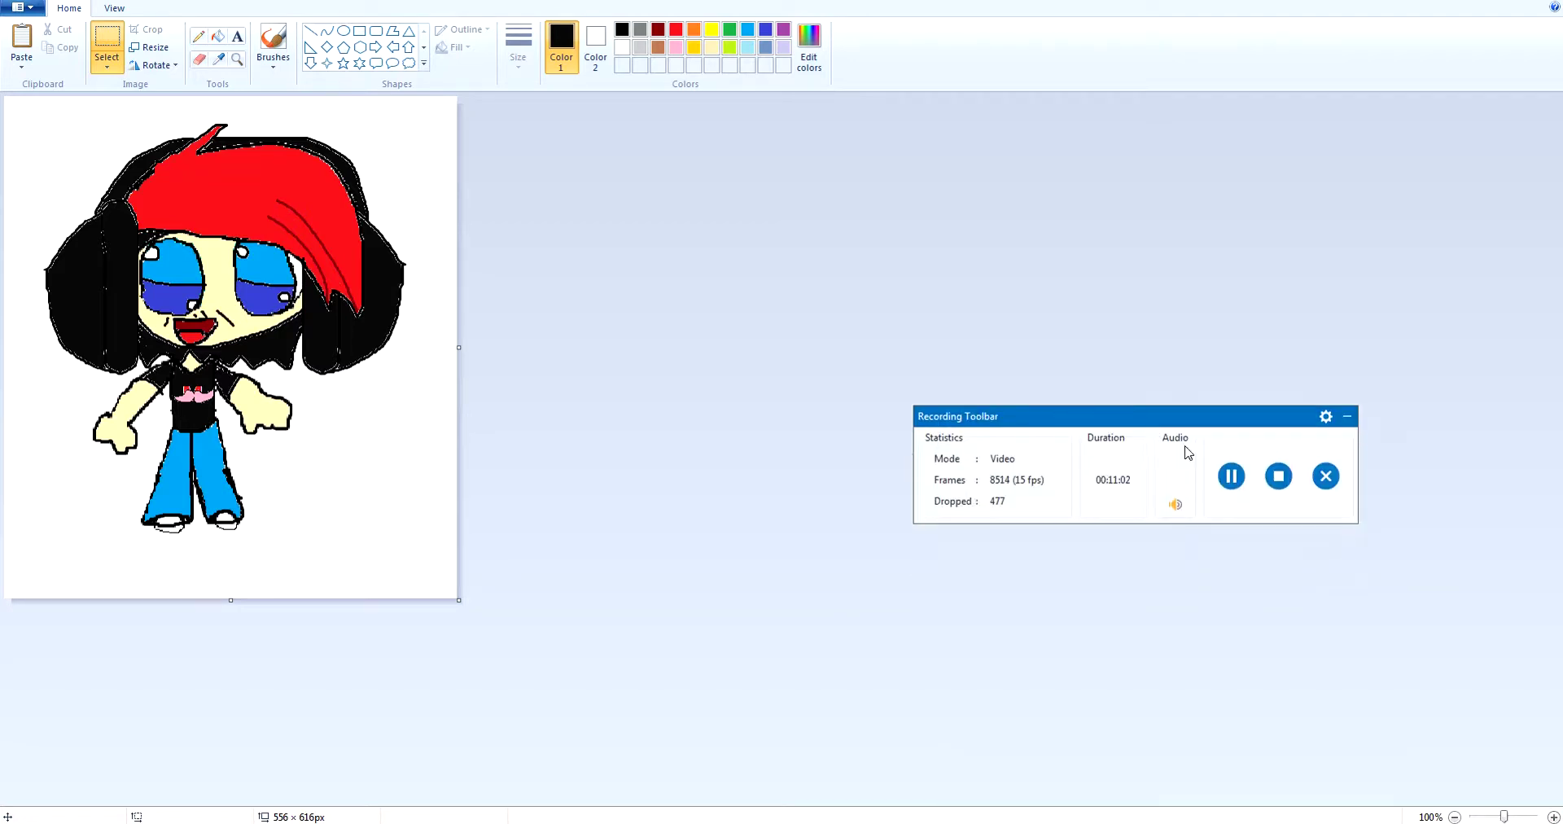
pyautogui.click(1278, 477)
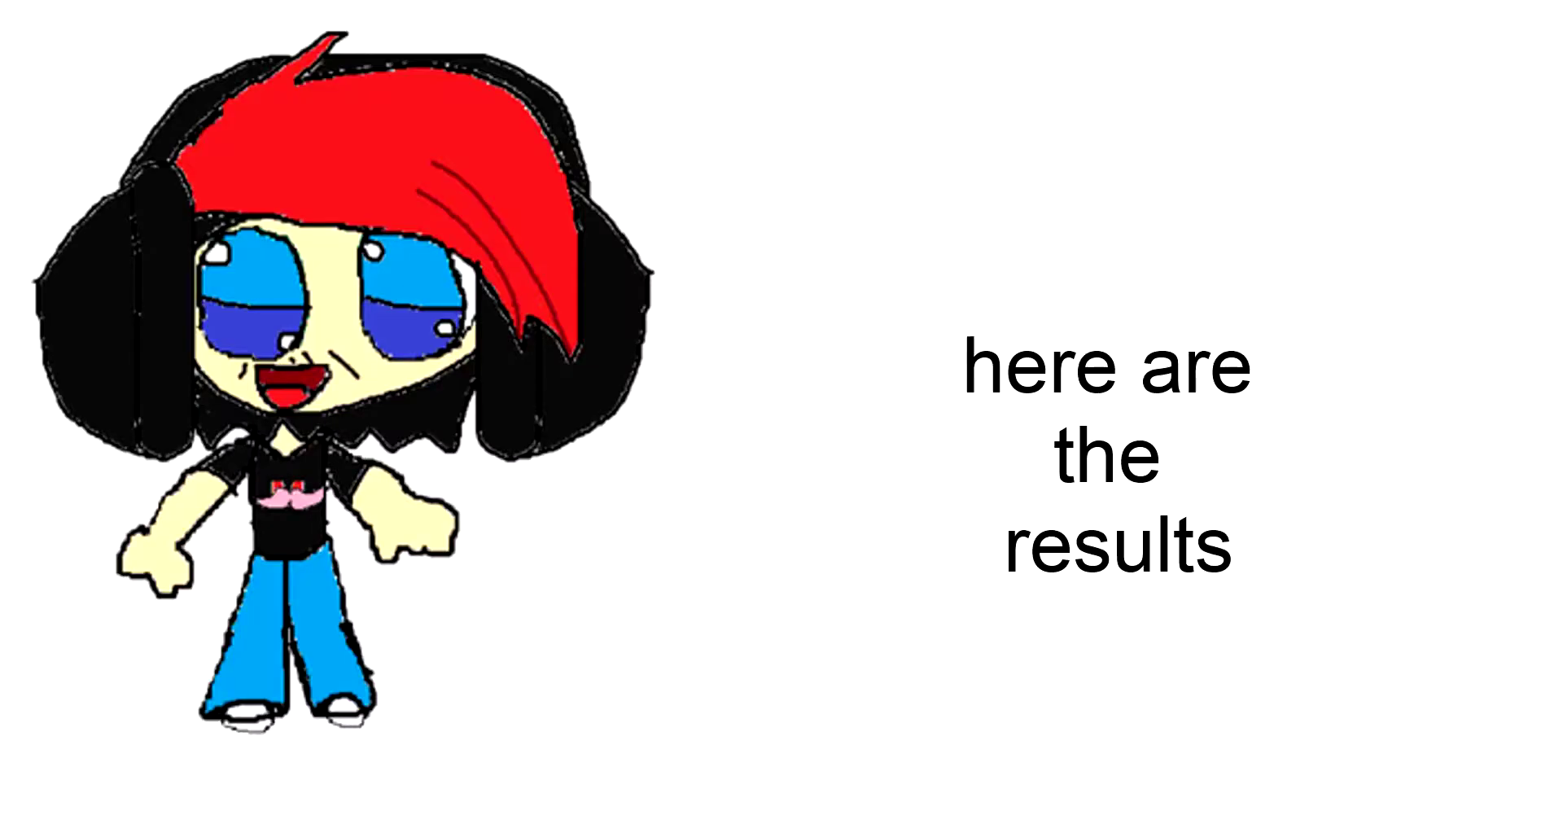